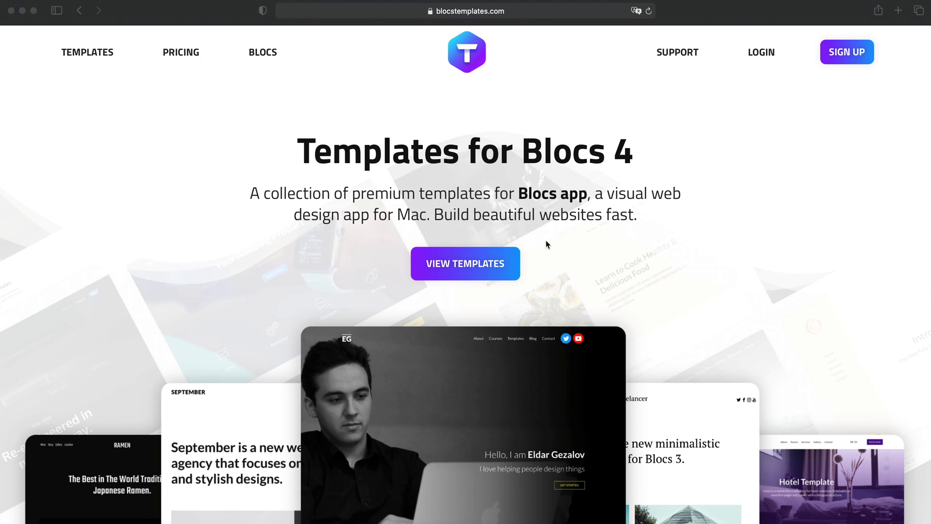
# Open the Factory template's live demo from the template library and close the template details tab
pyautogui.click(474, 270)
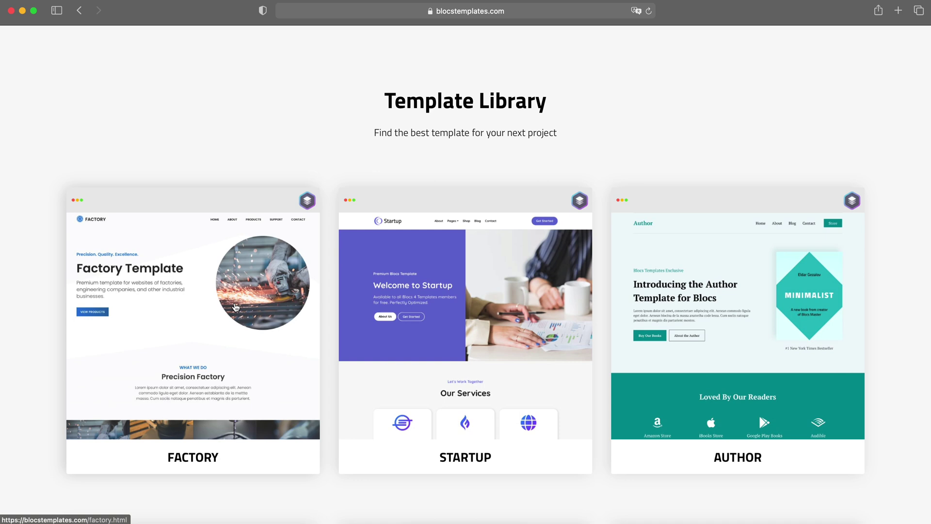
pyautogui.click(236, 307)
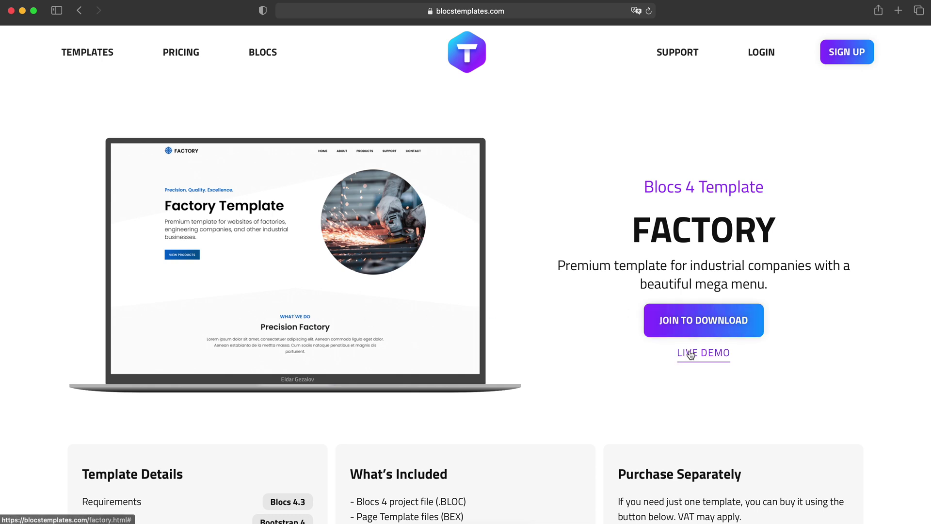
pyautogui.click(702, 357)
pyautogui.click(495, 56)
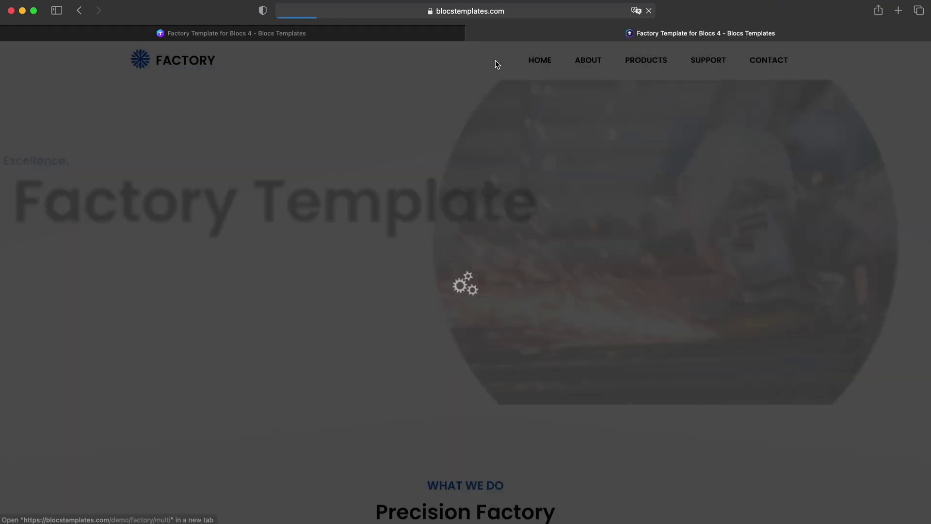
pyautogui.click(7, 34)
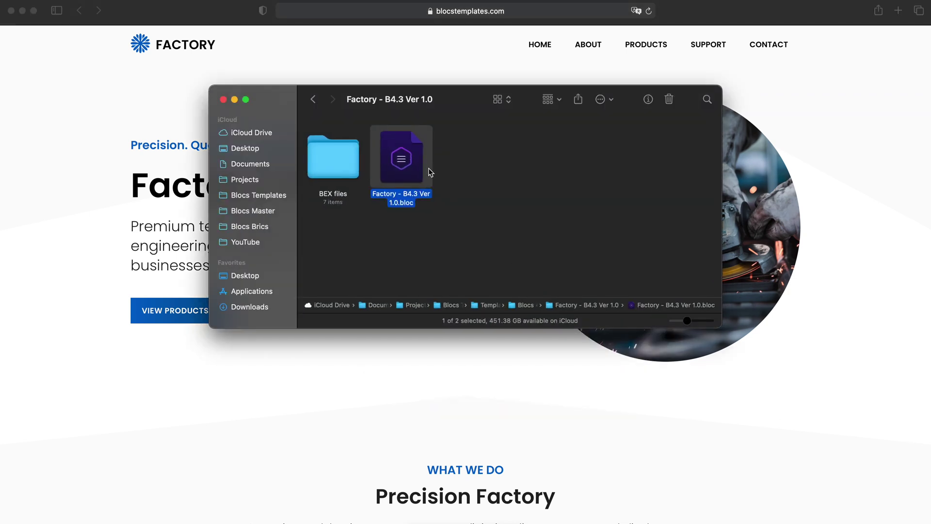
# Open the project file Factory - B4.3 Ver 1.0.bloc from the Factory - B4.3 Ver 1.0 folder in Blocs
pyautogui.doubleClick(408, 164)
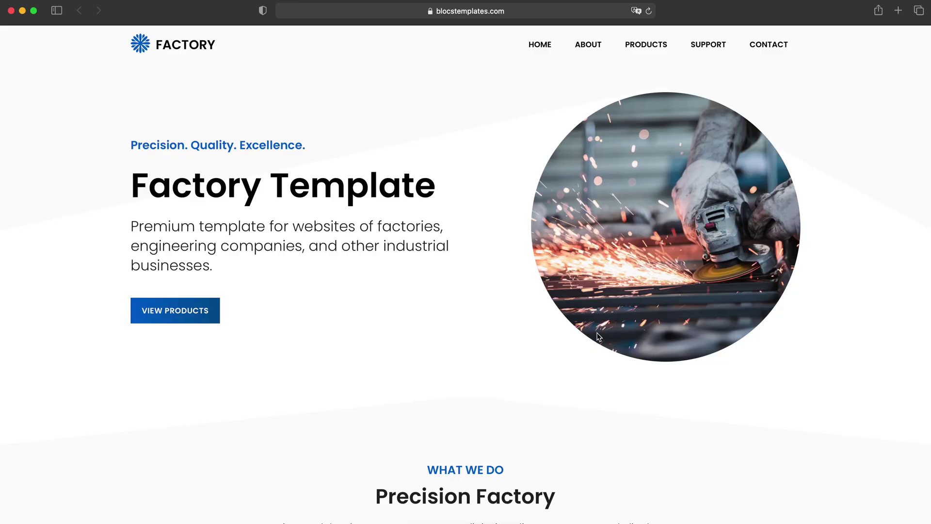
# Look through the Factory demo's home page down to the About Us banner and reload it from the top
pyautogui.scroll(-5, 609, 338)
pyautogui.scroll(5, 609, 339)
pyautogui.scroll(-12, 537, 202)
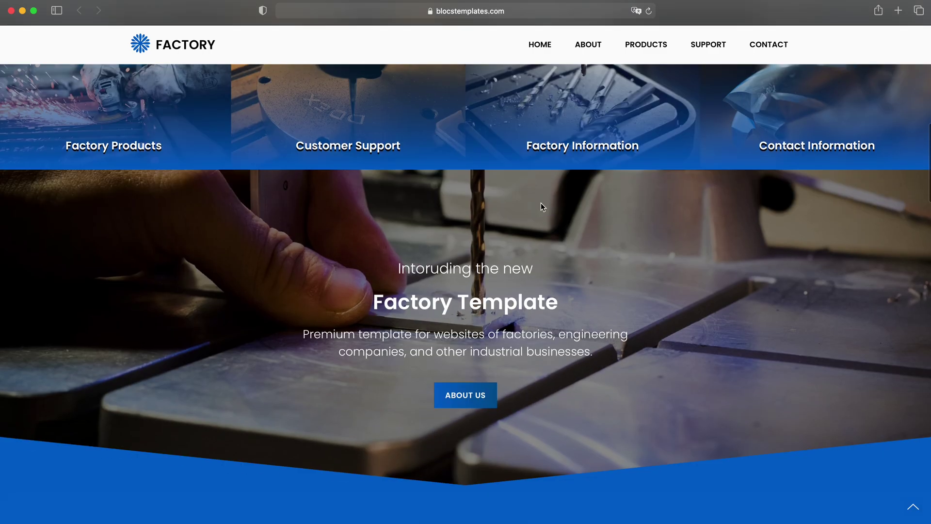
pyautogui.scroll(9, 542, 202)
pyautogui.scroll(3, 541, 203)
pyautogui.press('super+r')
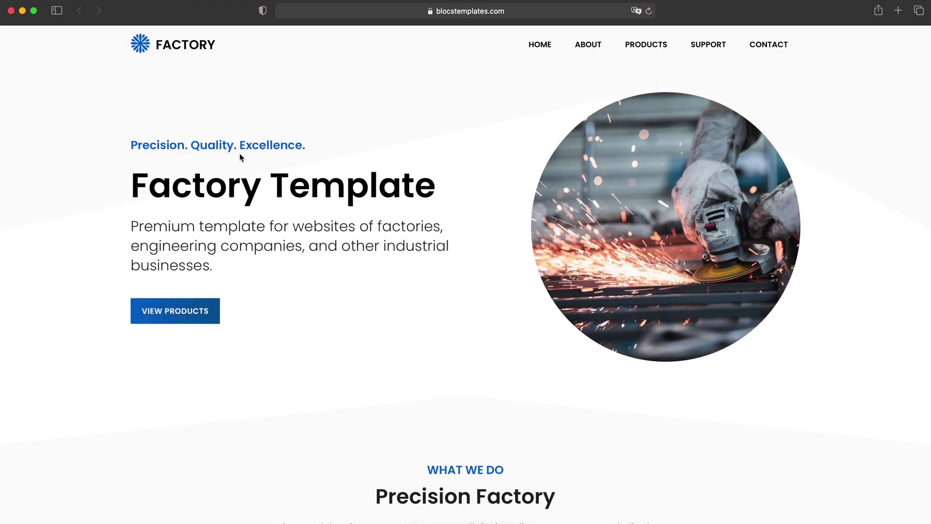
pyautogui.click(548, 44)
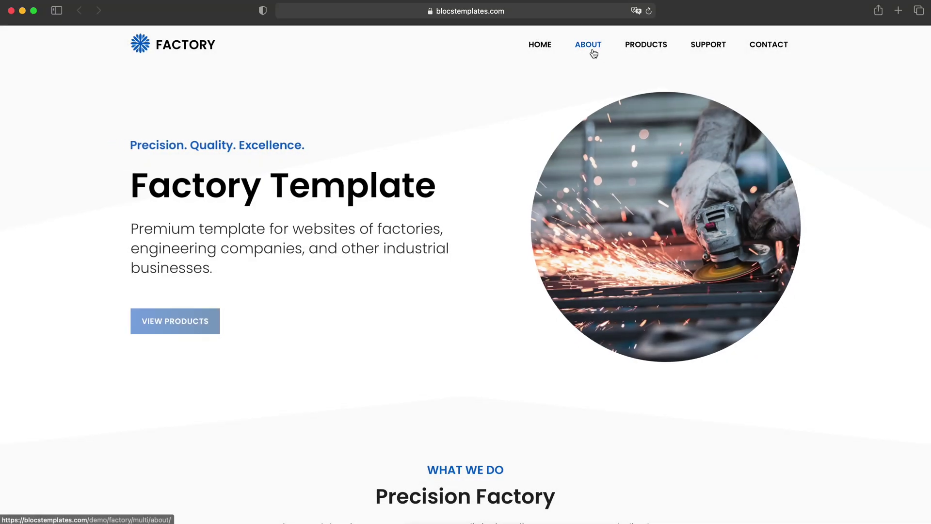
# Visit the demo's About, Support and Contact pages and return to the About page
pyautogui.click(593, 52)
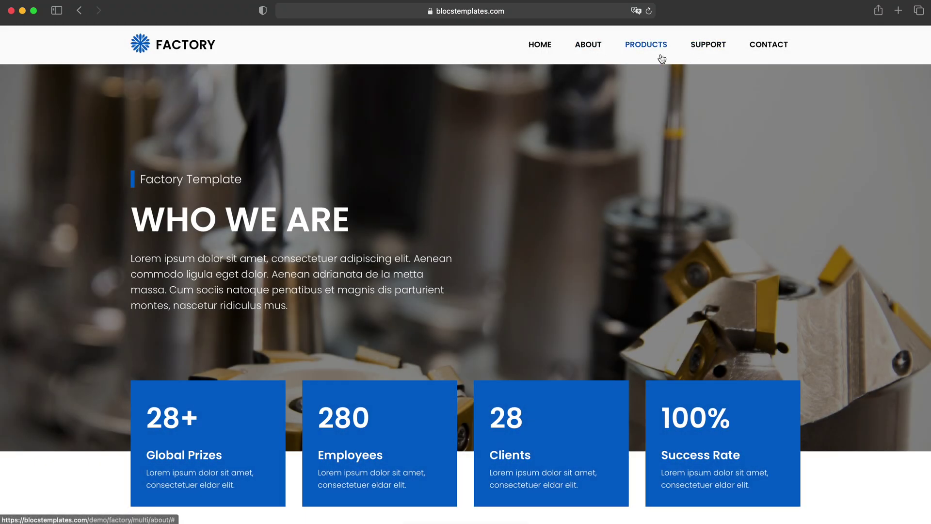
pyautogui.click(710, 45)
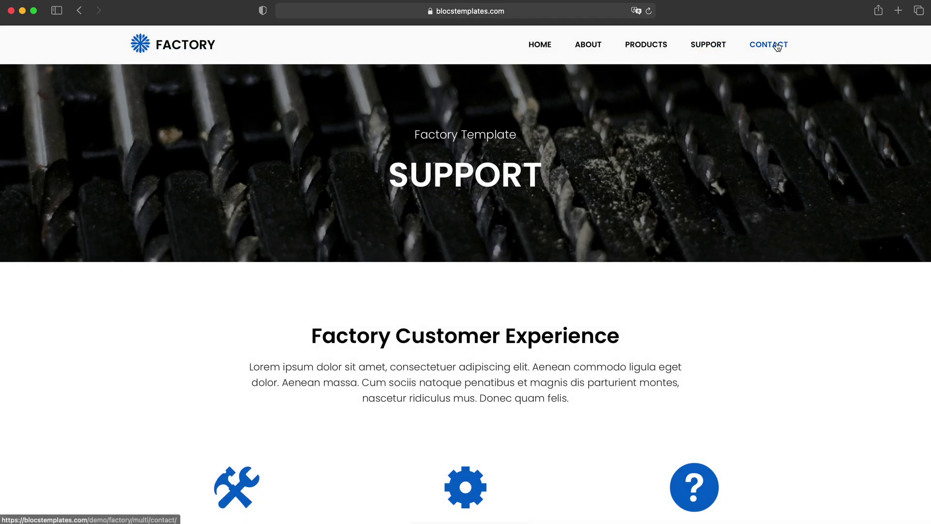
pyautogui.click(776, 46)
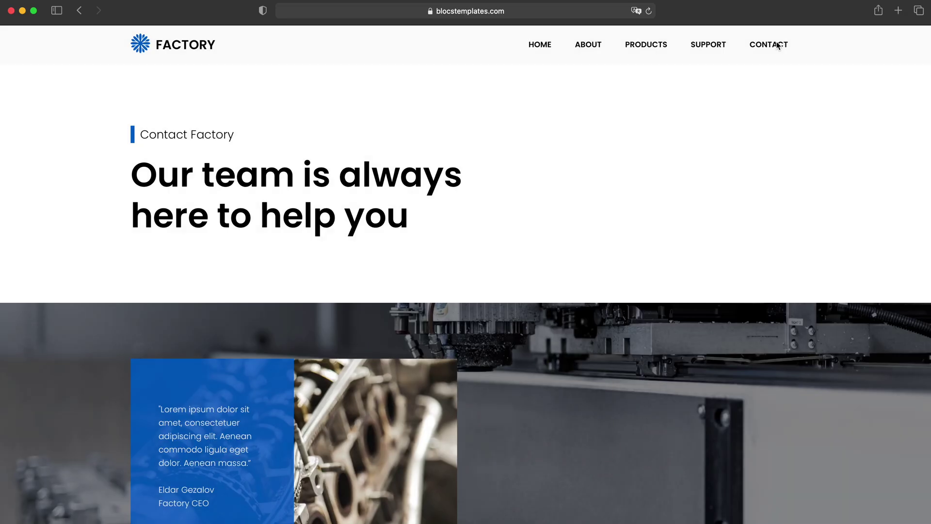
pyautogui.click(590, 49)
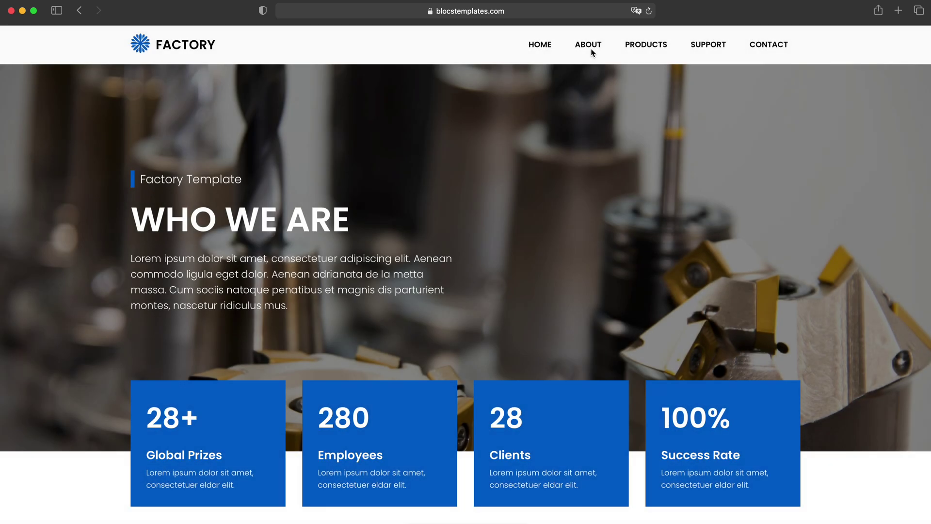
# Go to the Products overview through the mega menu and view the product line page behind the Series 002 image
pyautogui.click(652, 46)
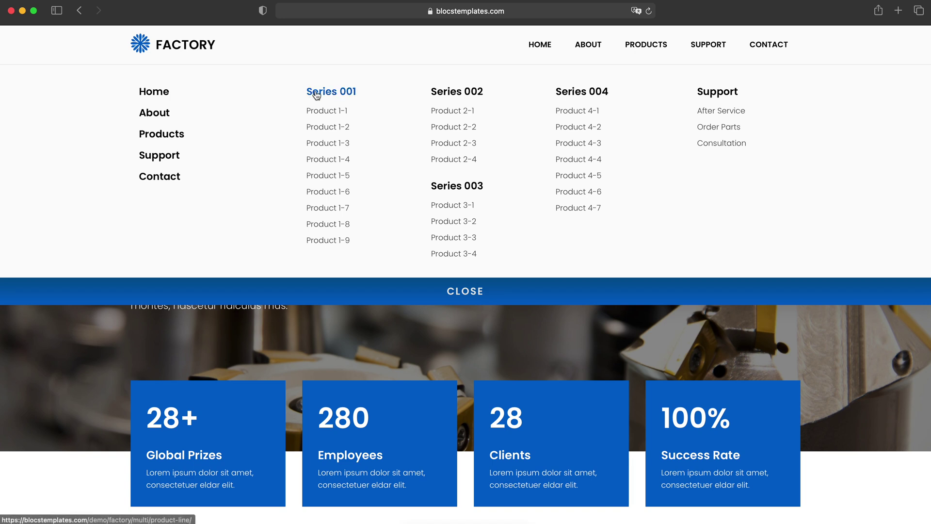
pyautogui.click(164, 141)
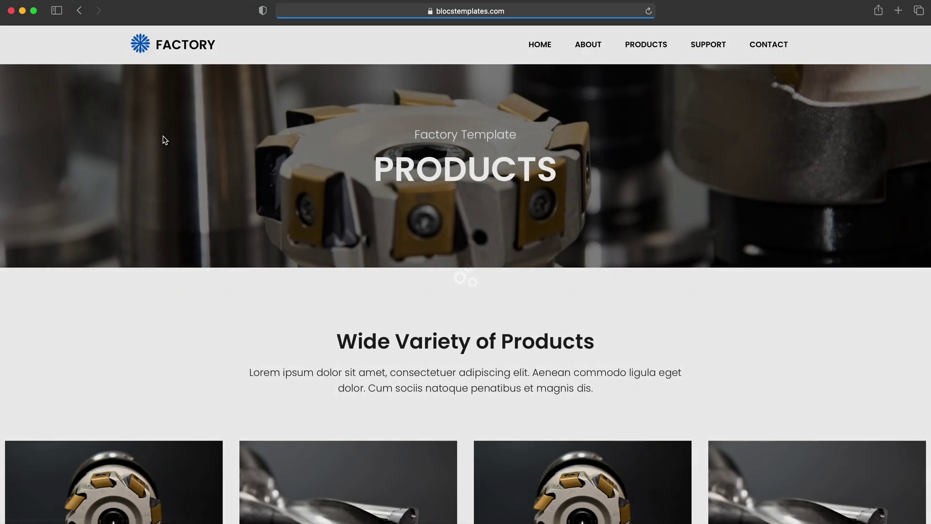
pyautogui.scroll(-8, 566, 174)
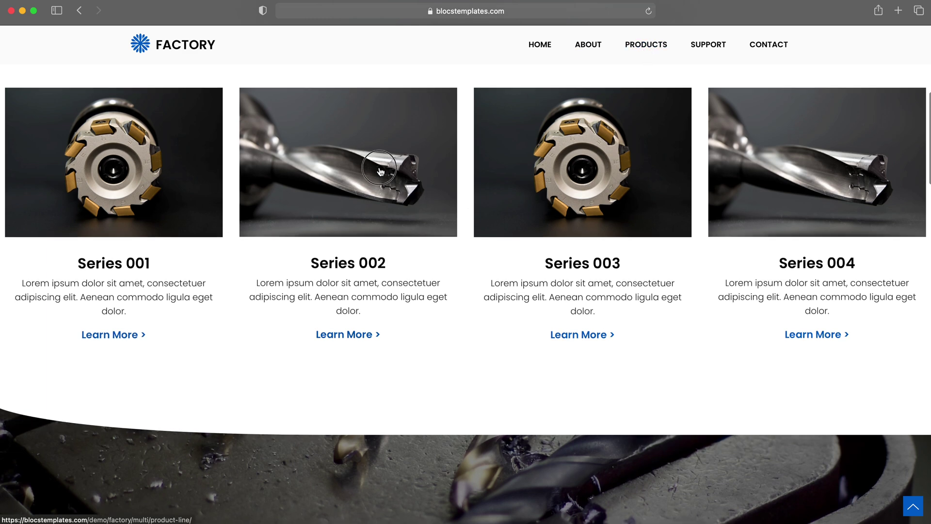
pyautogui.click(415, 181)
pyautogui.scroll(-10, 329, 215)
pyautogui.scroll(8, 525, 177)
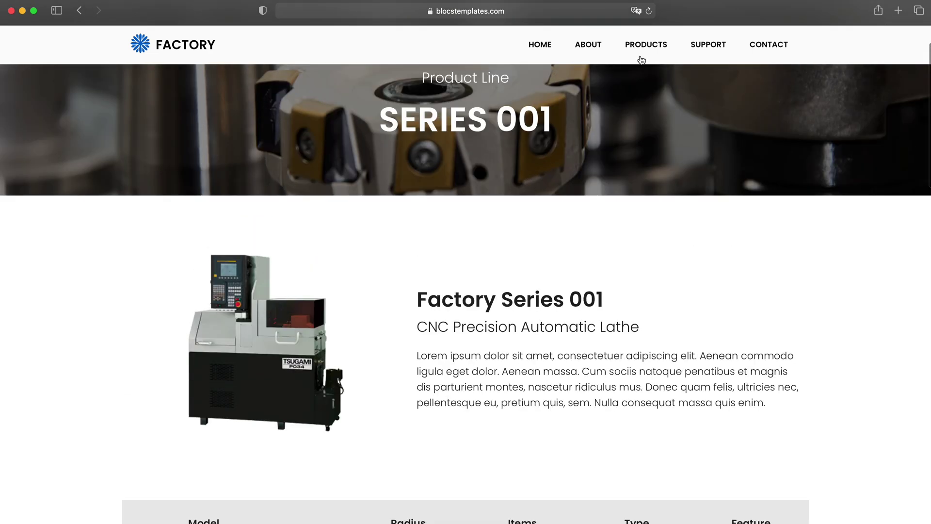
# Follow the Series 003 link in the mega menu and highlight the heading of the product line page
pyautogui.click(645, 45)
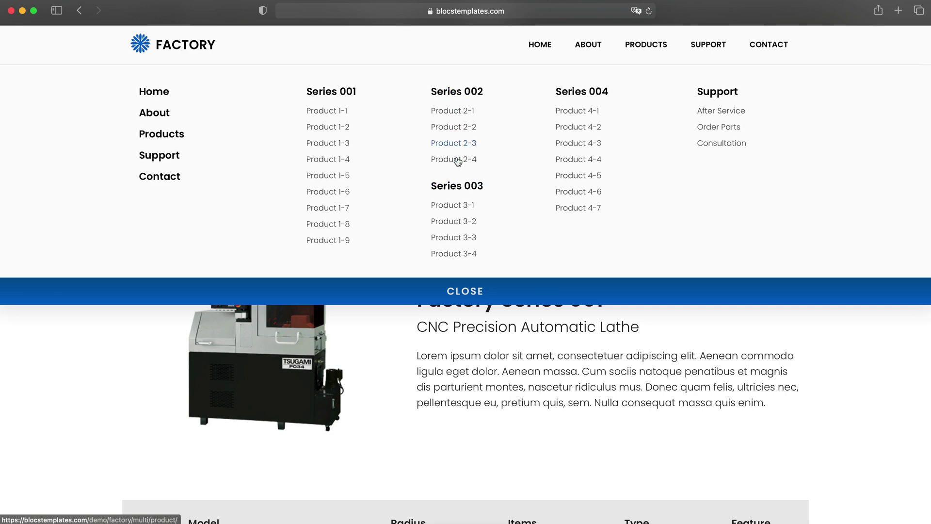
pyautogui.click(456, 186)
pyautogui.moveTo(359, 160); pyautogui.dragTo(565, 157)
pyautogui.click(595, 162)
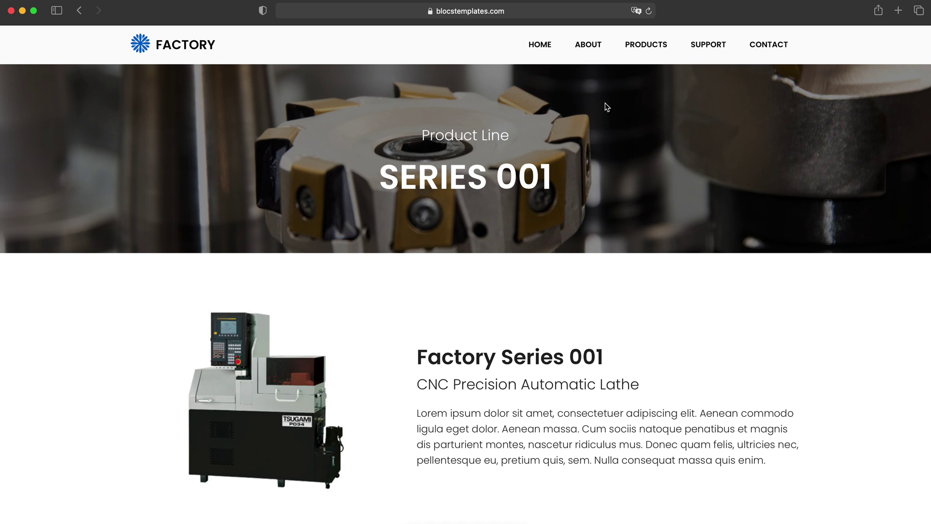
# Show and close the mega menu, and open a product page from the model table on the product line page
pyautogui.click(645, 52)
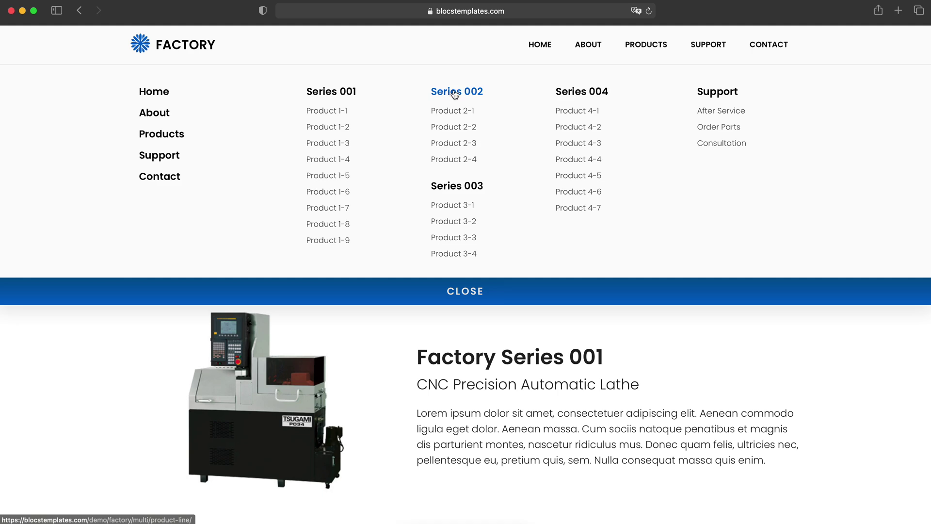
pyautogui.click(464, 285)
pyautogui.scroll(-10, 537, 281)
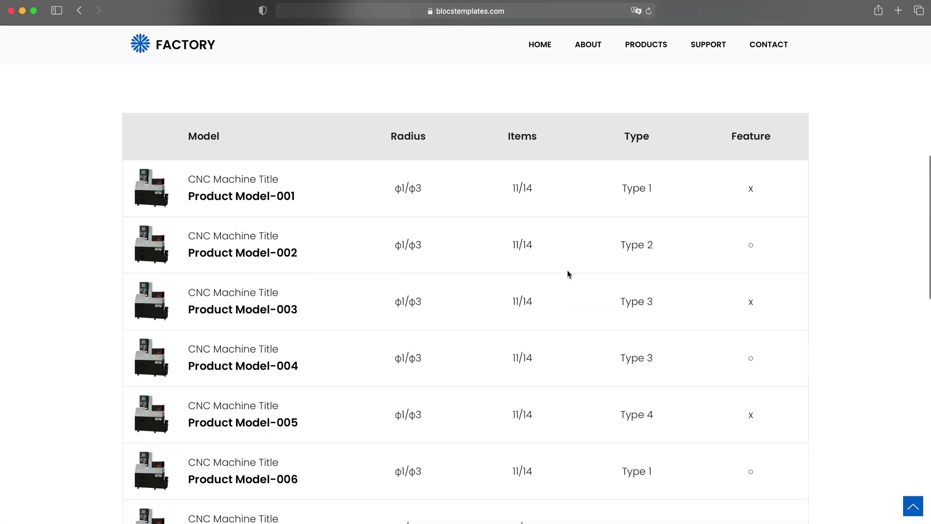
pyautogui.scroll(-3, 245, 432)
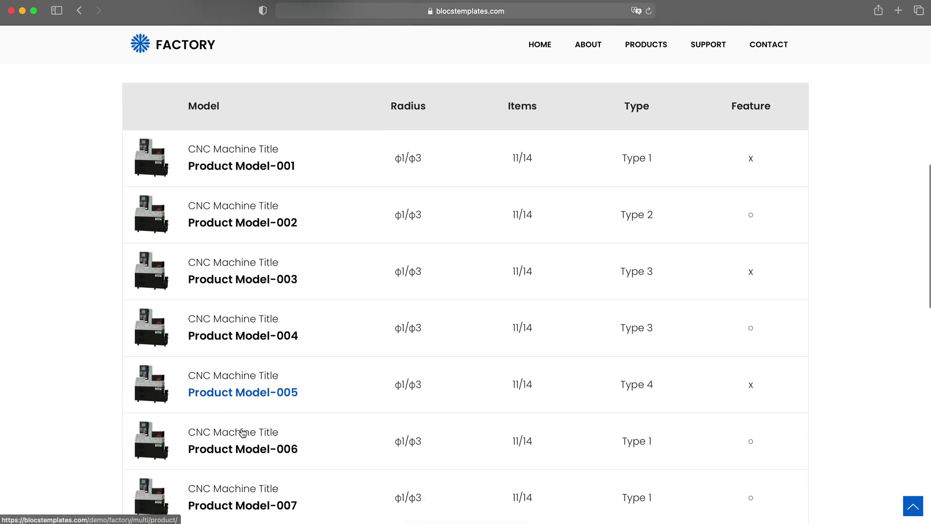
pyautogui.click(238, 111)
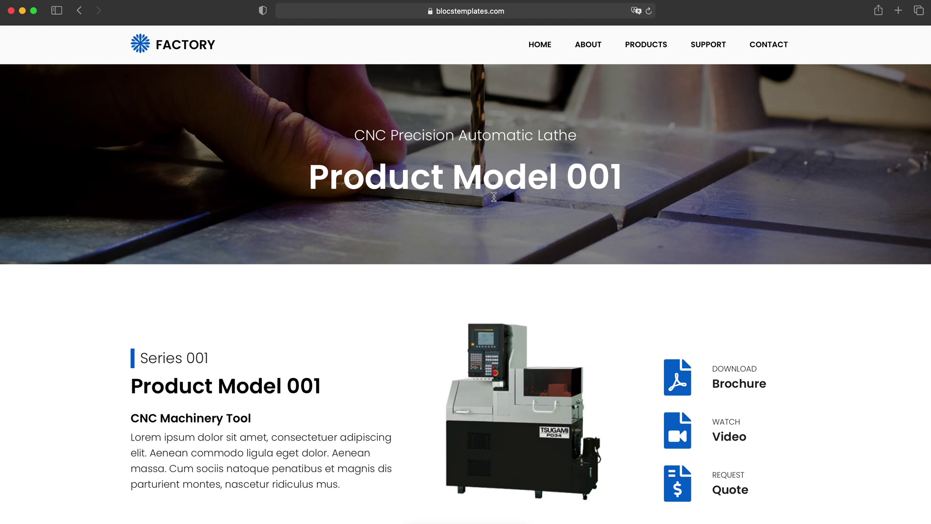
# Follow the Product 4-3 link in the mega menu and highlight the heading of the product page
pyautogui.click(647, 51)
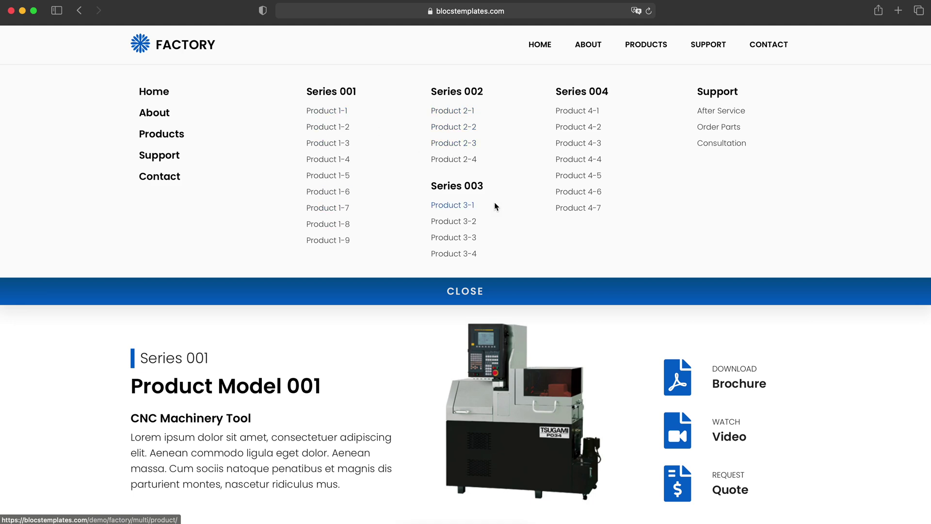
pyautogui.click(578, 144)
pyautogui.moveTo(252, 191); pyautogui.dragTo(674, 173)
pyautogui.click(674, 171)
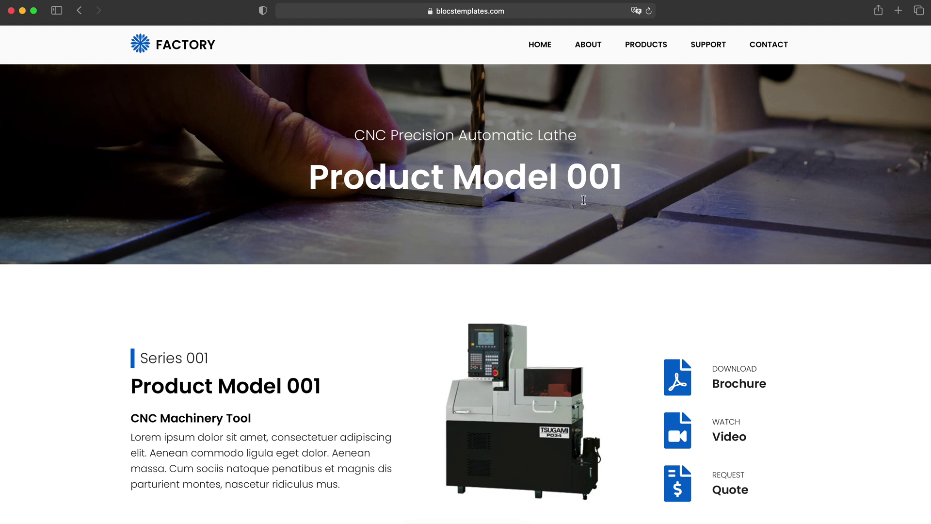
# View the product's brochure PDF in a separate tab and jump to the video section of the product page
pyautogui.scroll(-5, 580, 202)
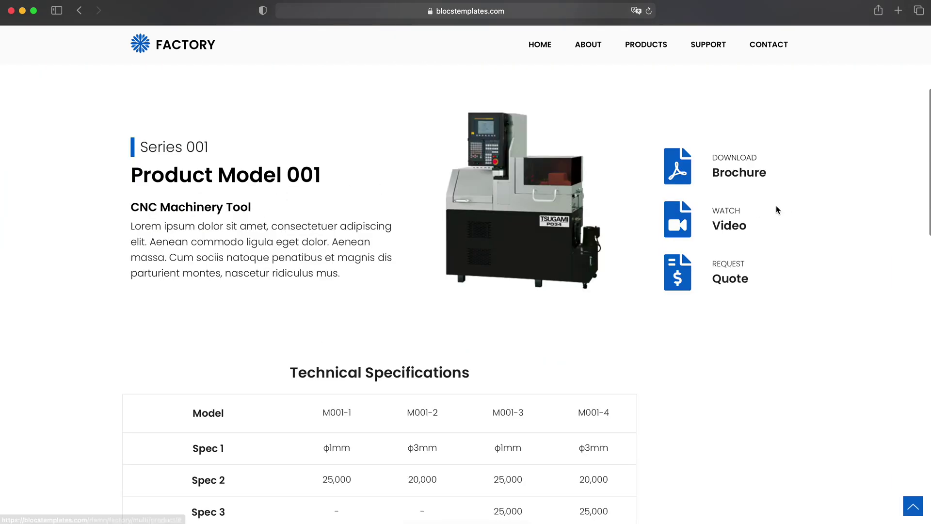
pyautogui.keyDown('super'); pyautogui.click(681, 166); pyautogui.keyUp('super')
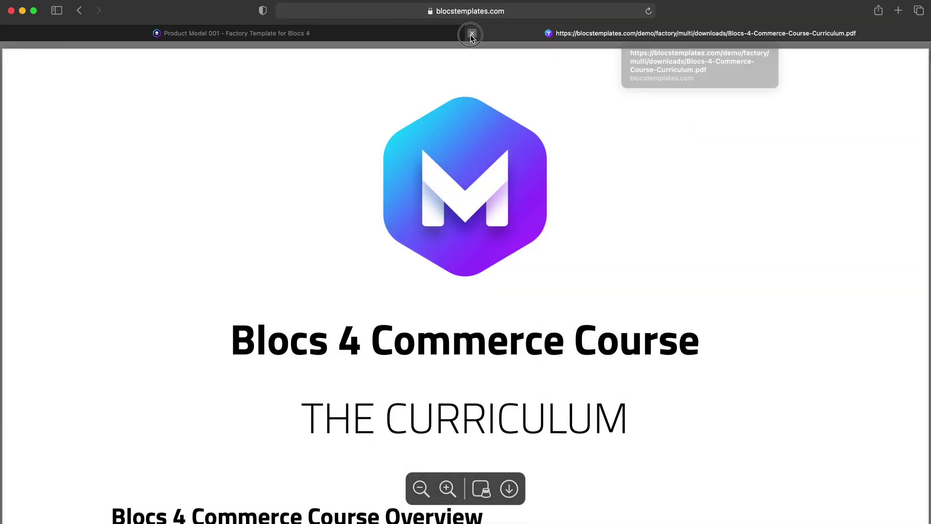
pyautogui.click(474, 33)
pyautogui.click(688, 220)
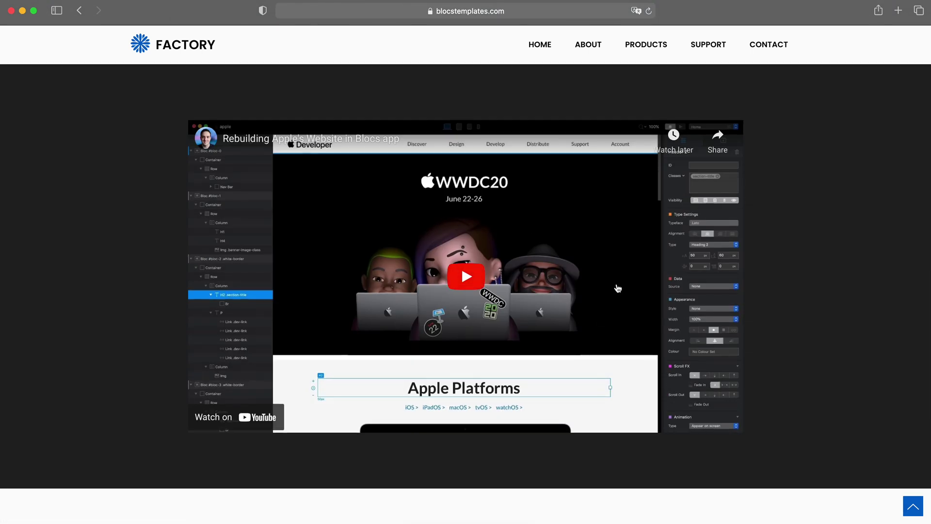
# Examine the product page's download links, technical specifications table and embedded video section
pyautogui.scroll(2, 618, 288)
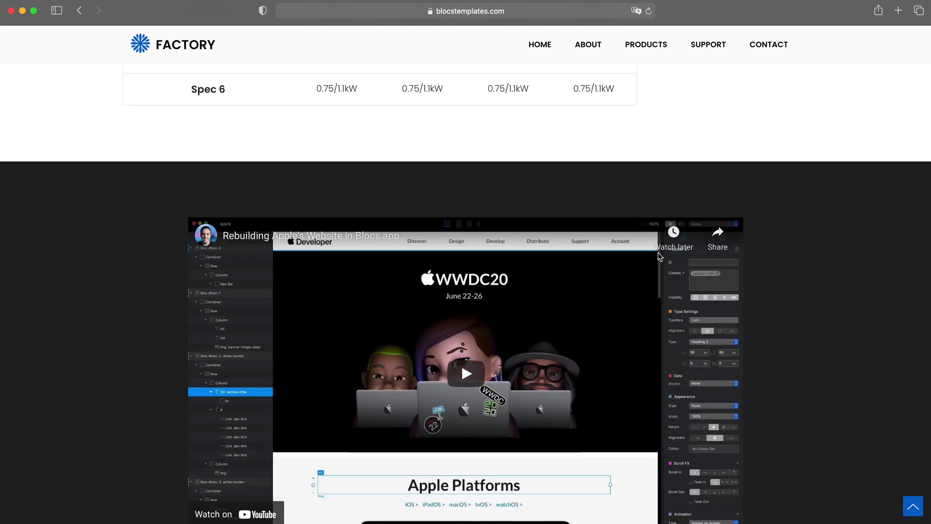
pyautogui.scroll(9, 650, 246)
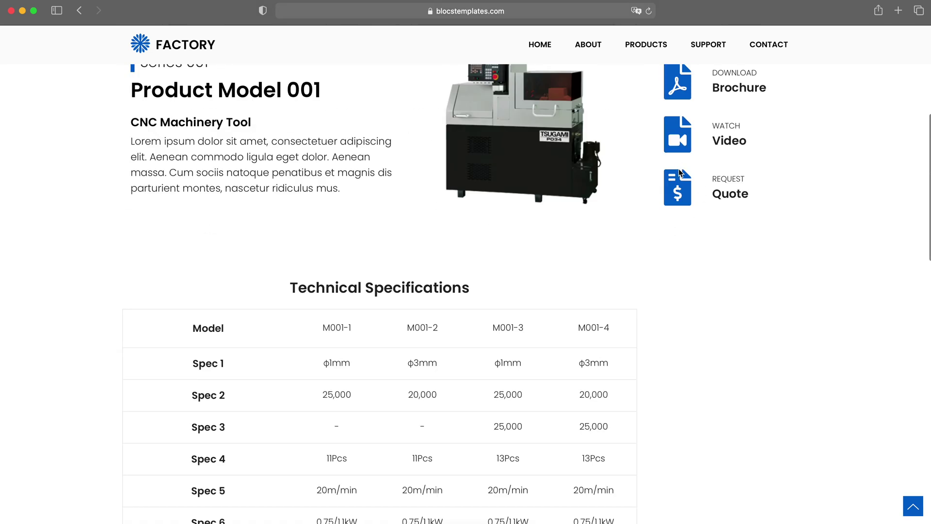
pyautogui.scroll(-6, 686, 146)
pyautogui.scroll(-2, 408, 334)
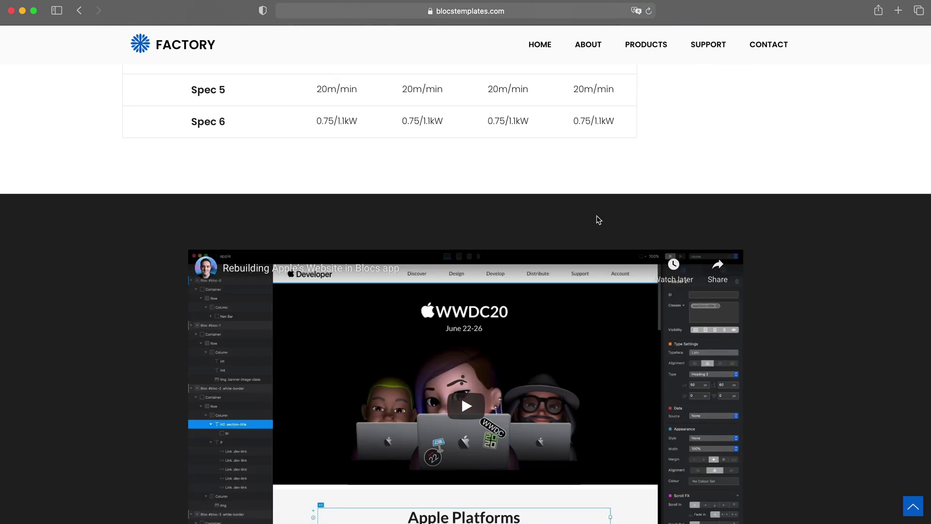
pyautogui.scroll(10, 650, 223)
pyautogui.scroll(-3, 718, 248)
pyautogui.scroll(-8, 721, 267)
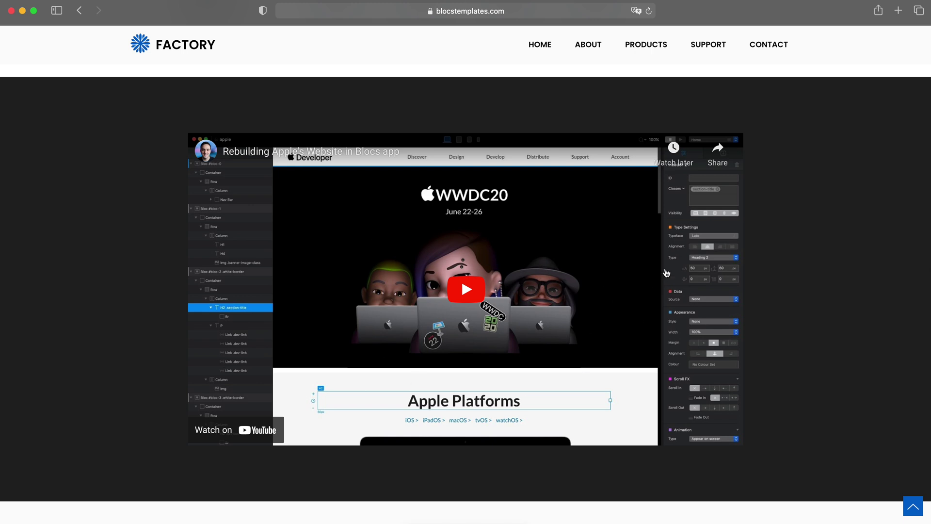
pyautogui.scroll(8, 660, 275)
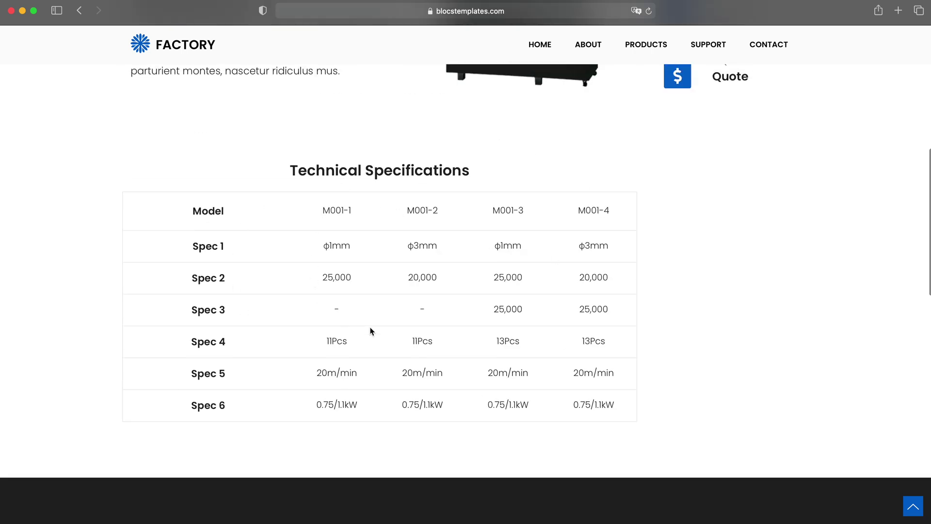
pyautogui.scroll(-8, 928, 519)
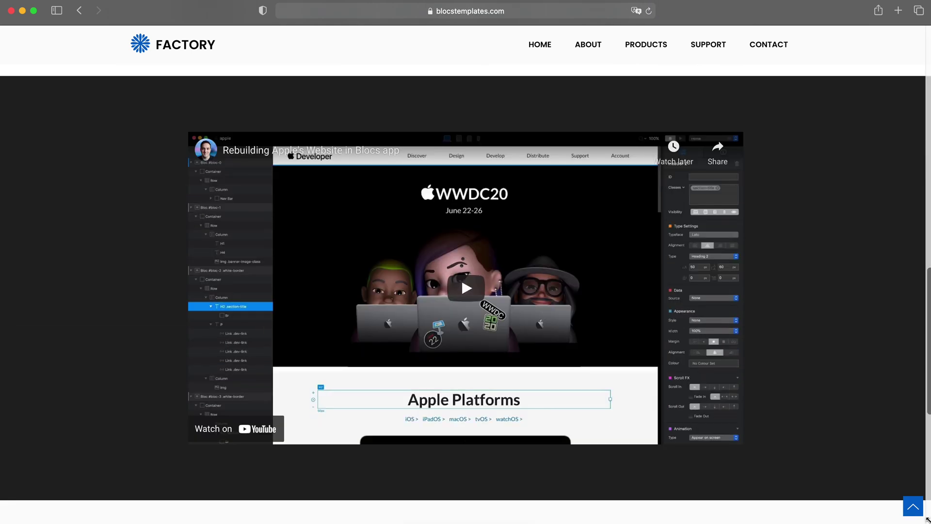
# Narrow the browser window slightly and check the product page from the specifications table up to its banner
pyautogui.moveTo(927, 519); pyautogui.dragTo(888, 515)
pyautogui.scroll(10, 738, 337)
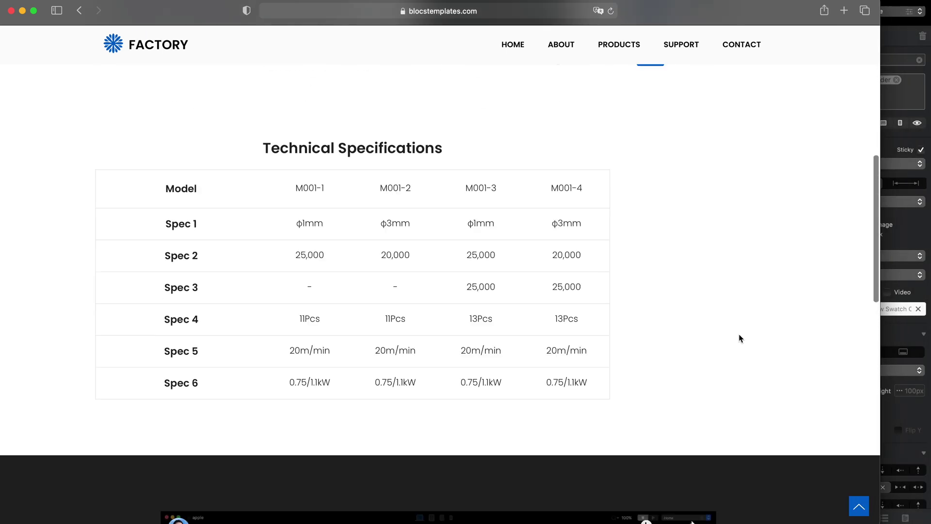
pyautogui.scroll(-2, 854, 367)
pyautogui.scroll(8, 854, 365)
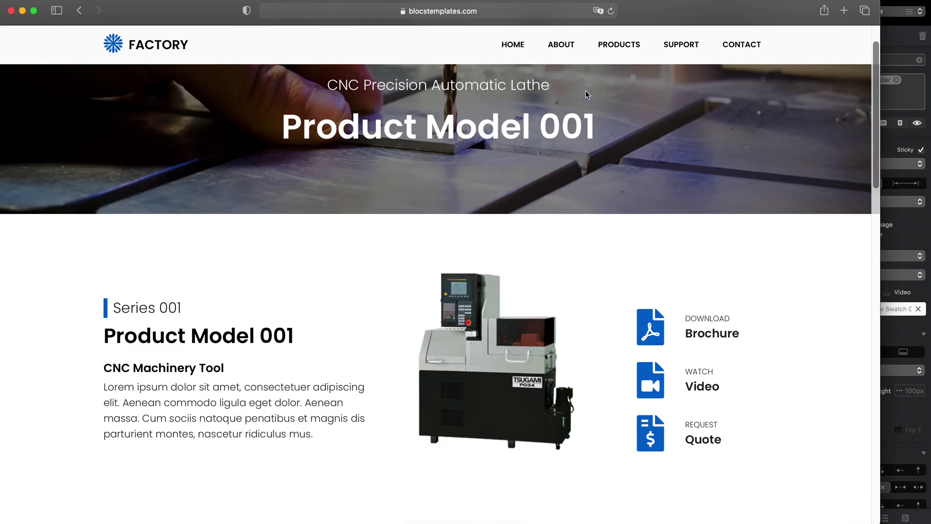
# Open the Products page through the mega menu, browse it, and follow it to the Series 001 page's model table
pyautogui.click(619, 44)
pyautogui.click(121, 142)
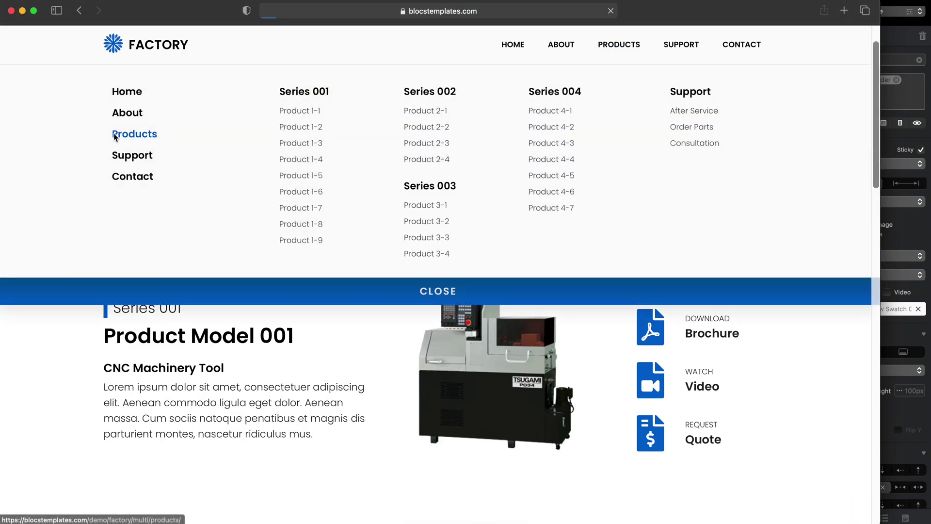
pyautogui.scroll(-10, 491, 252)
pyautogui.scroll(-5, 491, 252)
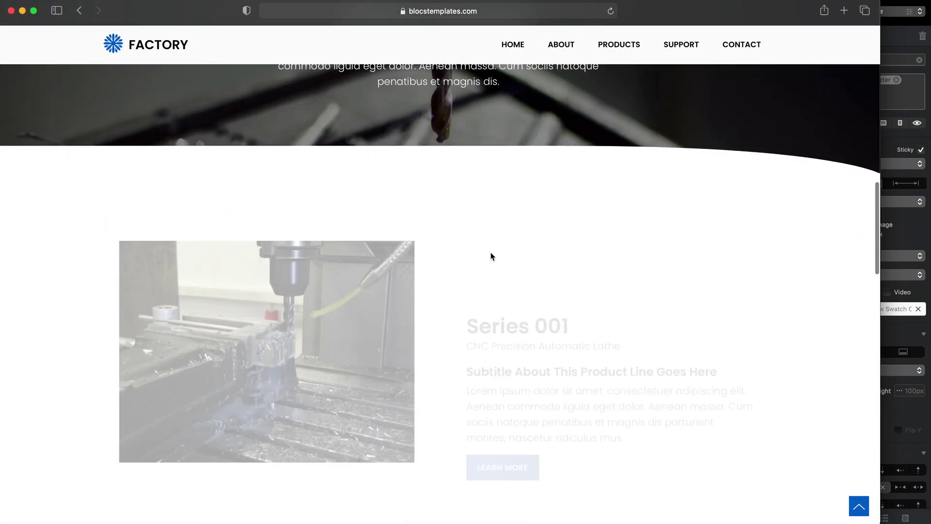
pyautogui.scroll(15, 490, 254)
pyautogui.click(350, 461)
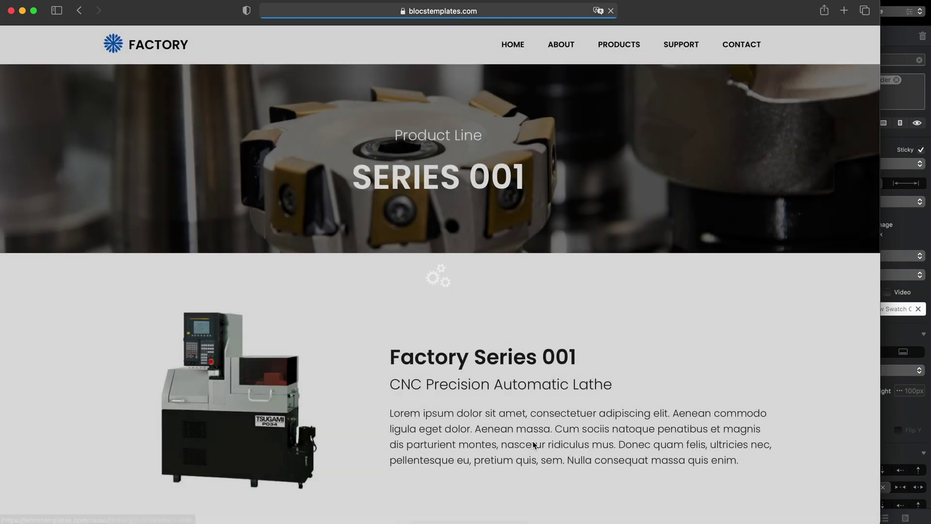
pyautogui.scroll(-10, 539, 228)
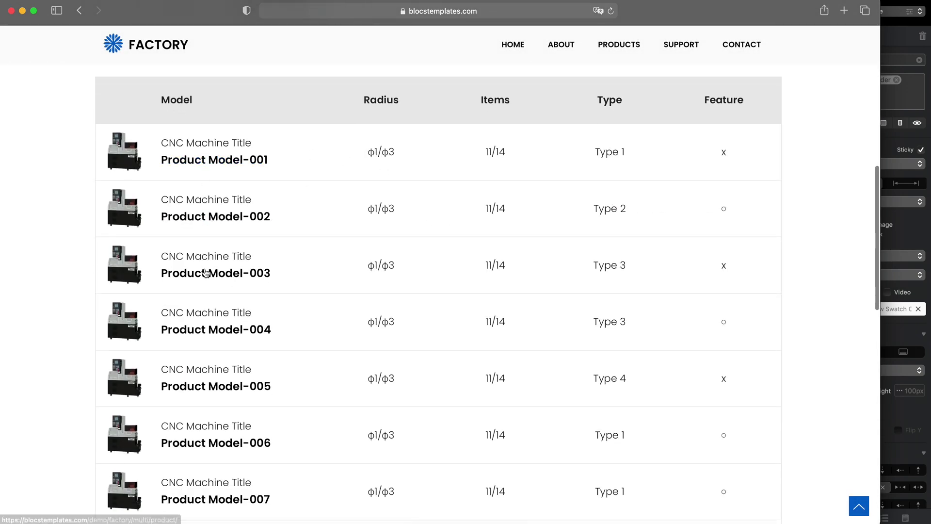
# Narrow the browser window to mobile width and highlight the Product Model-001 entry in the stacked model list
pyautogui.moveTo(880, 276); pyautogui.dragTo(317, 359)
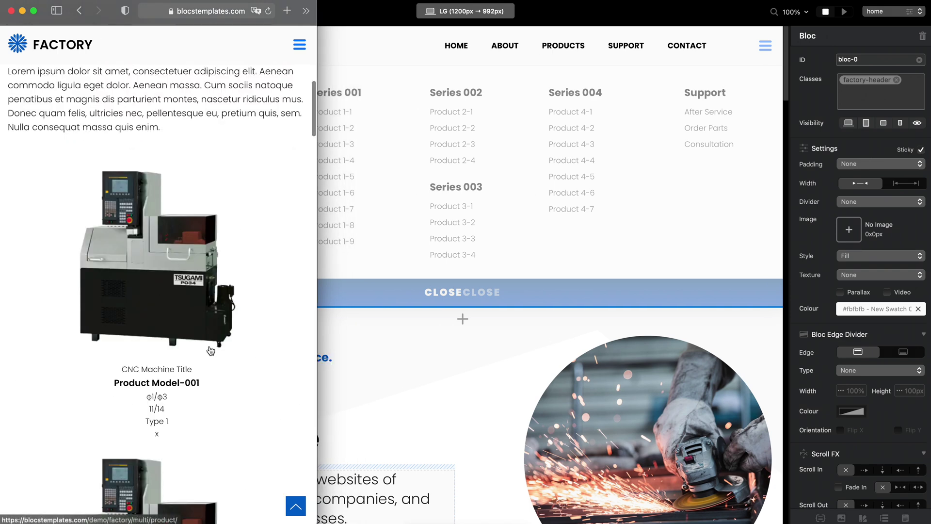
pyautogui.moveTo(130, 379); pyautogui.dragTo(219, 423)
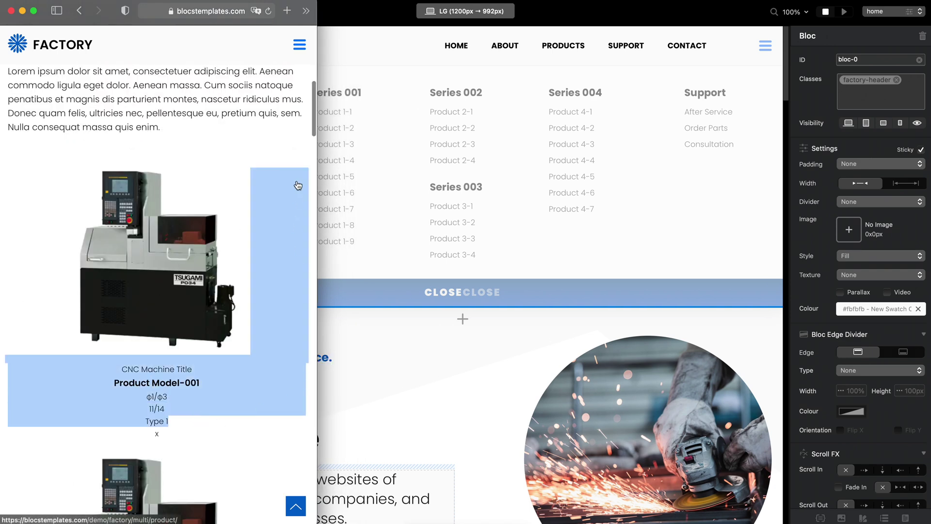
pyautogui.click(298, 134)
# Widen the browser window to desktop width and open a product model's page from the Series 001 table
pyautogui.moveTo(316, 226); pyautogui.dragTo(871, 204)
pyautogui.click(243, 272)
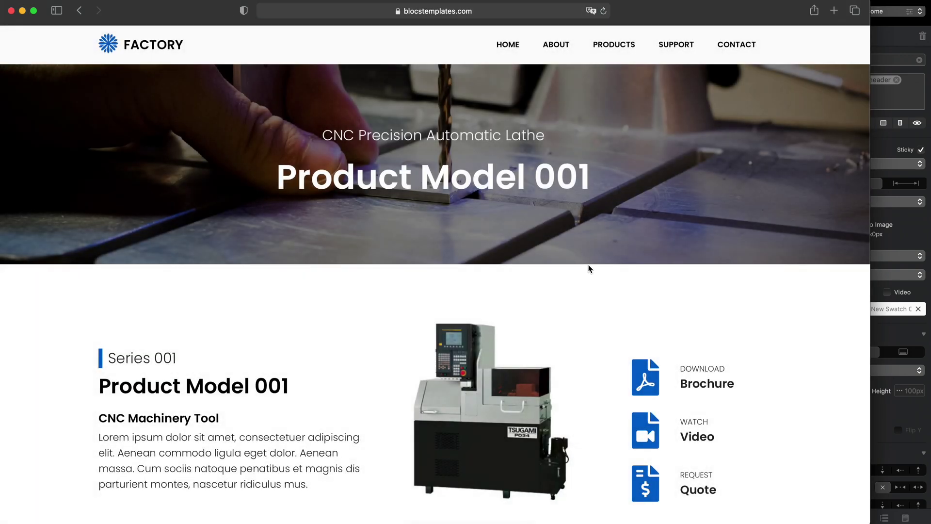
pyautogui.scroll(-8, 590, 268)
# Narrow the product page to mobile width and expand the M001-1, M001-2 and M001-3 sections of the Technical Specifications accordion
pyautogui.moveTo(870, 273); pyautogui.dragTo(295, 292)
pyautogui.scroll(-5, 228, 335)
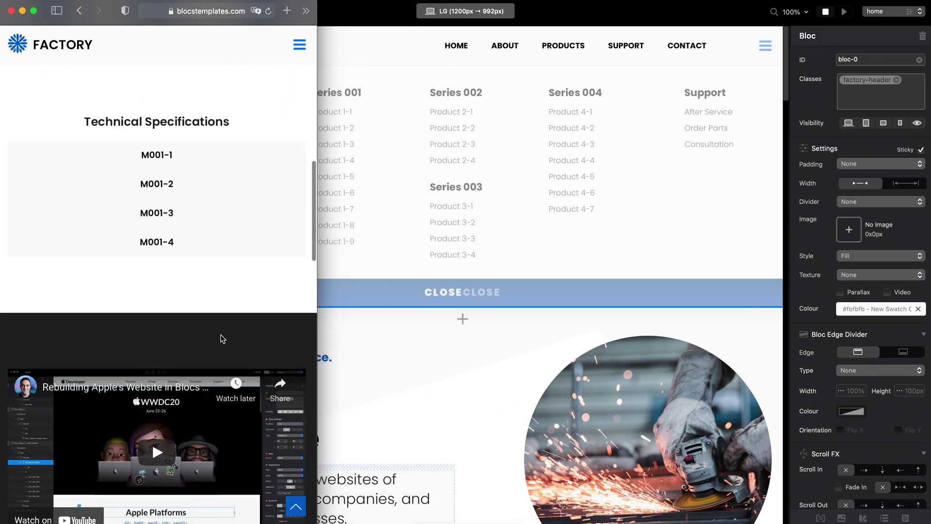
pyautogui.scroll(3, 140, 248)
pyautogui.click(149, 257)
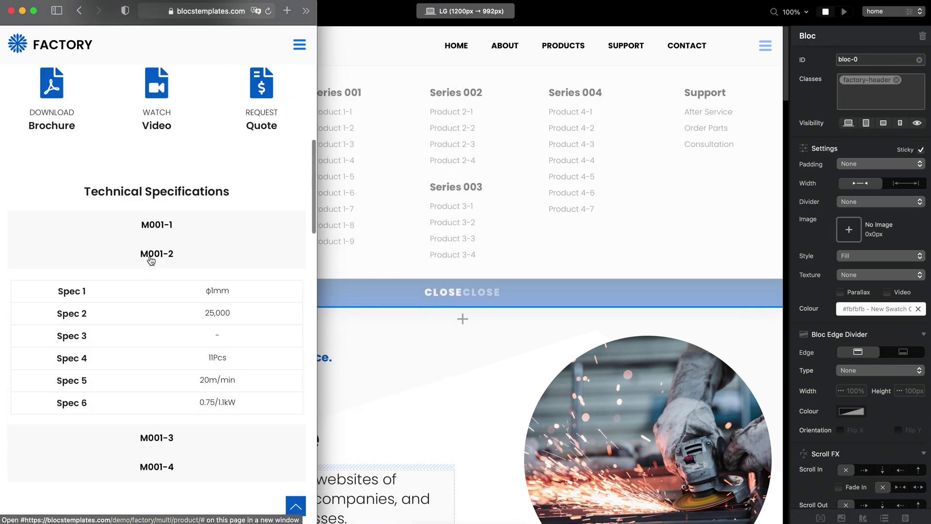
pyautogui.click(155, 225)
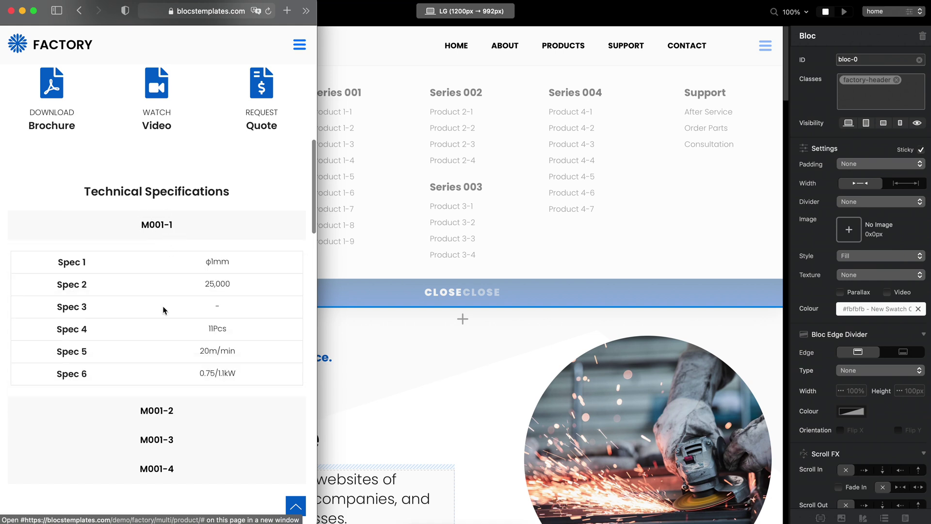
pyautogui.click(160, 409)
pyautogui.click(164, 440)
pyautogui.click(160, 259)
pyautogui.click(160, 228)
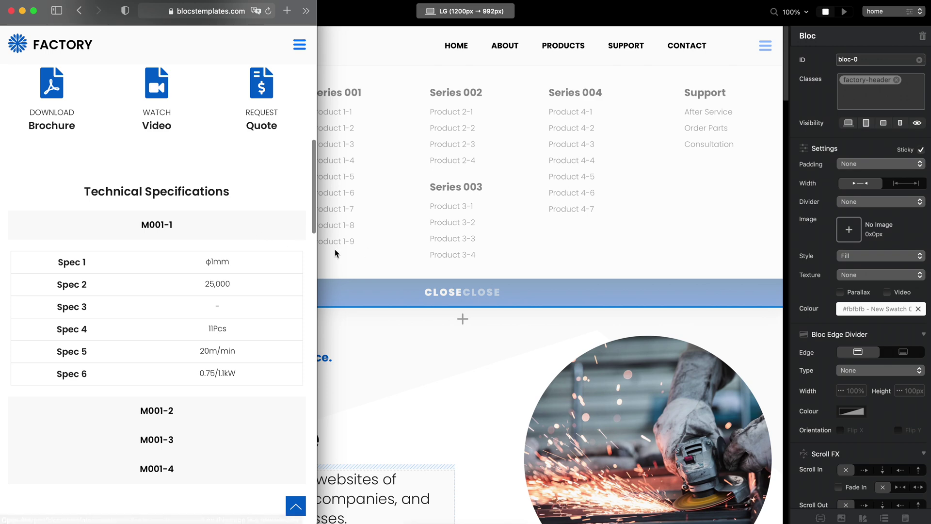
# Widen the browser window to desktop width and highlight the Technical Specifications heading and table on the product page
pyautogui.moveTo(317, 253); pyautogui.dragTo(779, 238)
pyautogui.scroll(4, 588, 208)
pyautogui.moveTo(194, 292); pyautogui.dragTo(444, 287)
pyautogui.click(454, 290)
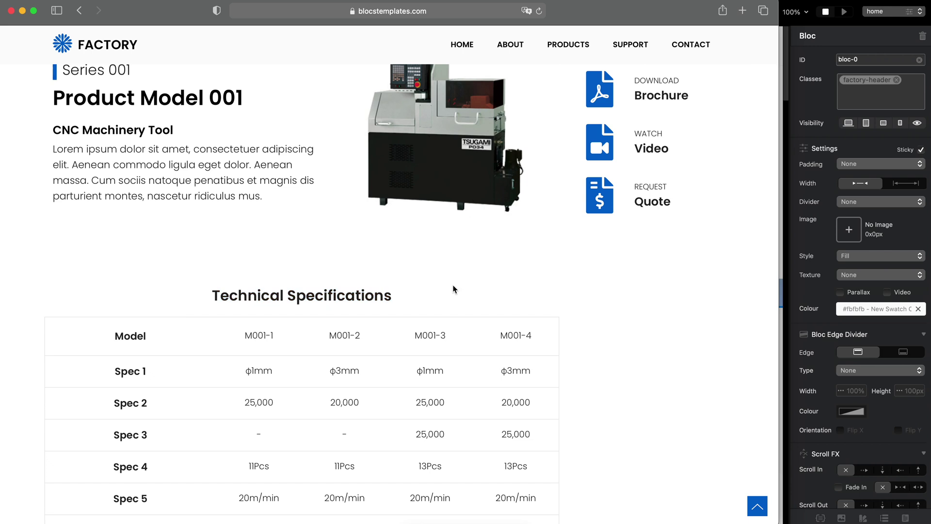
pyautogui.scroll(2, 465, 285)
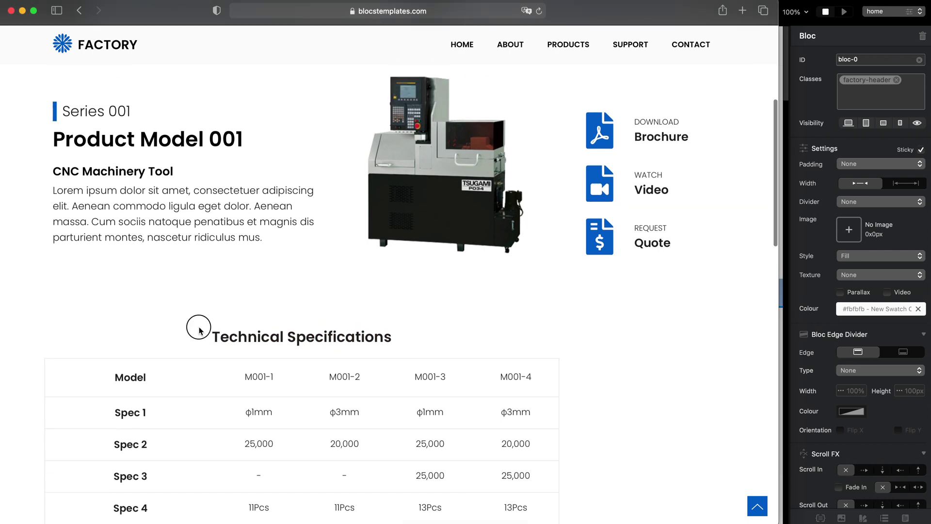
pyautogui.scroll(-1, 219, 337)
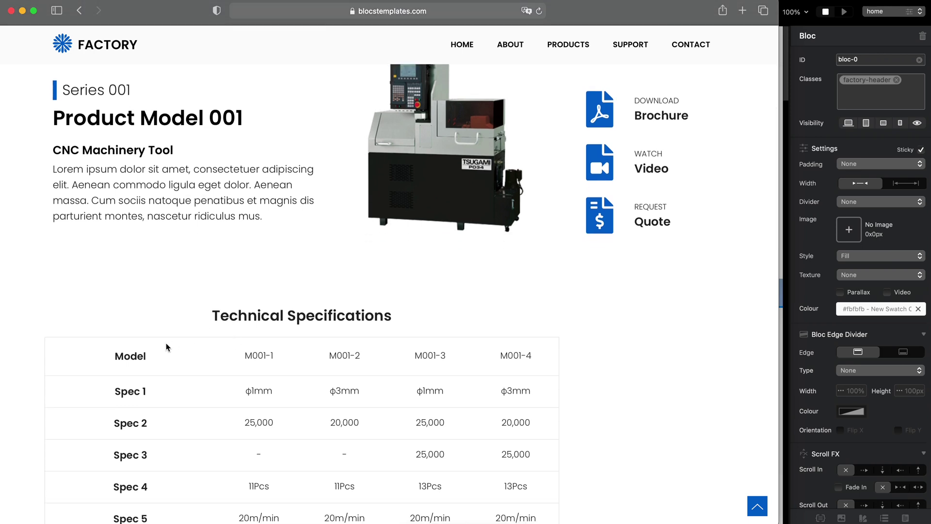
pyautogui.moveTo(95, 353); pyautogui.dragTo(524, 469)
pyautogui.click(551, 458)
pyautogui.scroll(5, 528, 414)
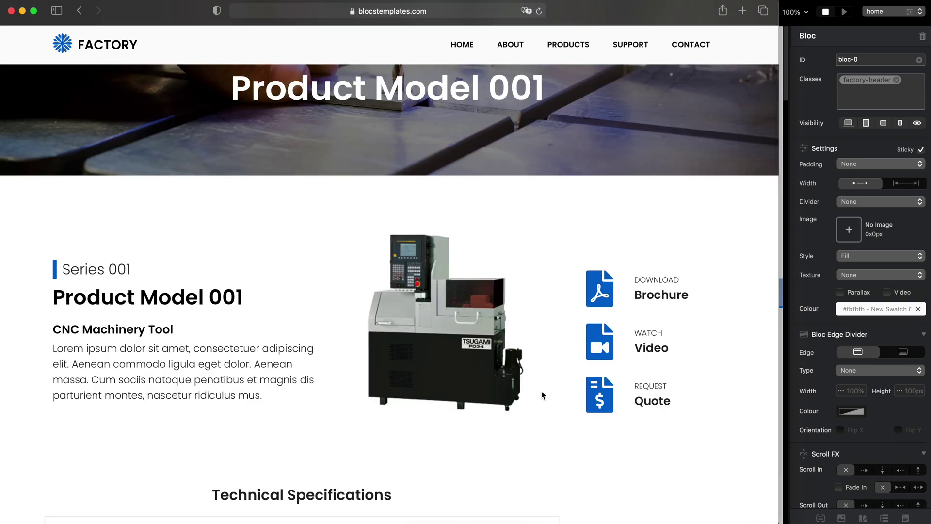
# Return to the Factory home page through the site logo and toggle the mega menu from the Products link
pyautogui.scroll(3, 297, 138)
pyautogui.click(115, 43)
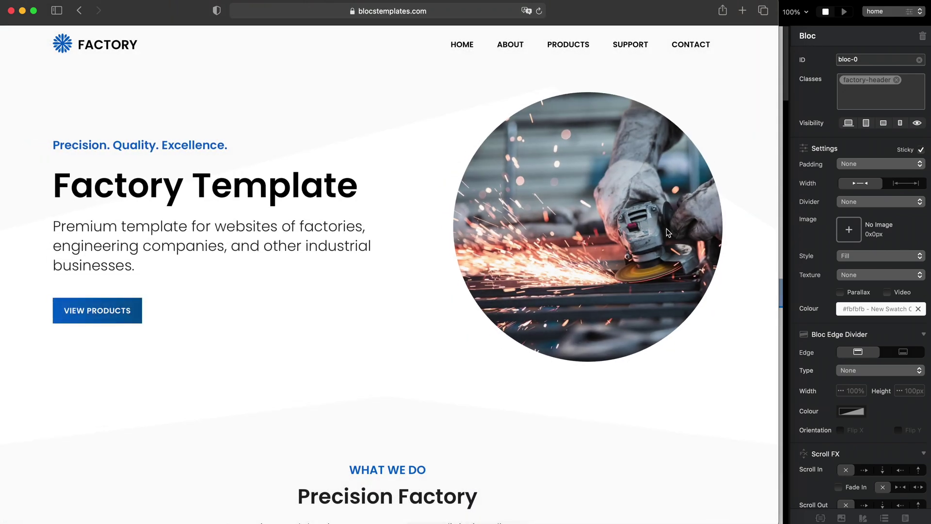
pyautogui.click(569, 42)
pyautogui.click(572, 47)
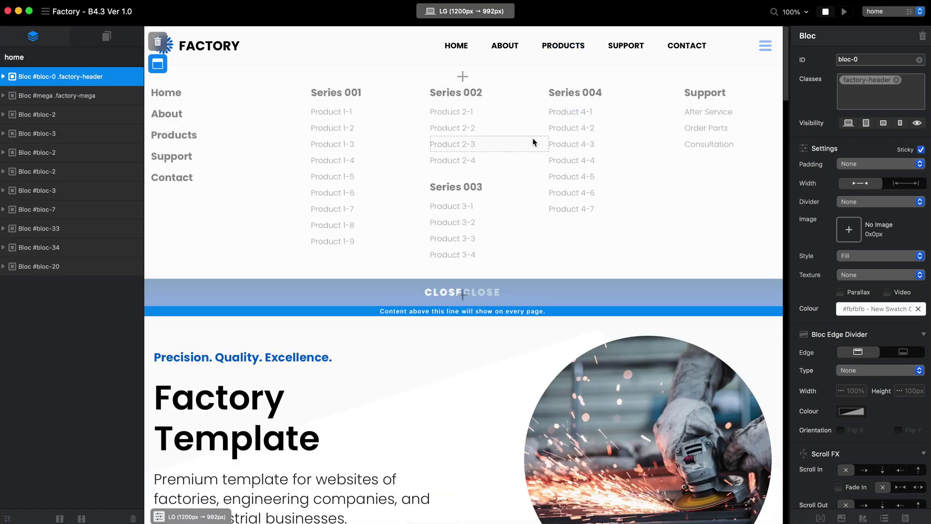
# In Blocs, inspect the header's Products link with its Toggle Class interaction and the column holding the menu icon
pyautogui.click(575, 47)
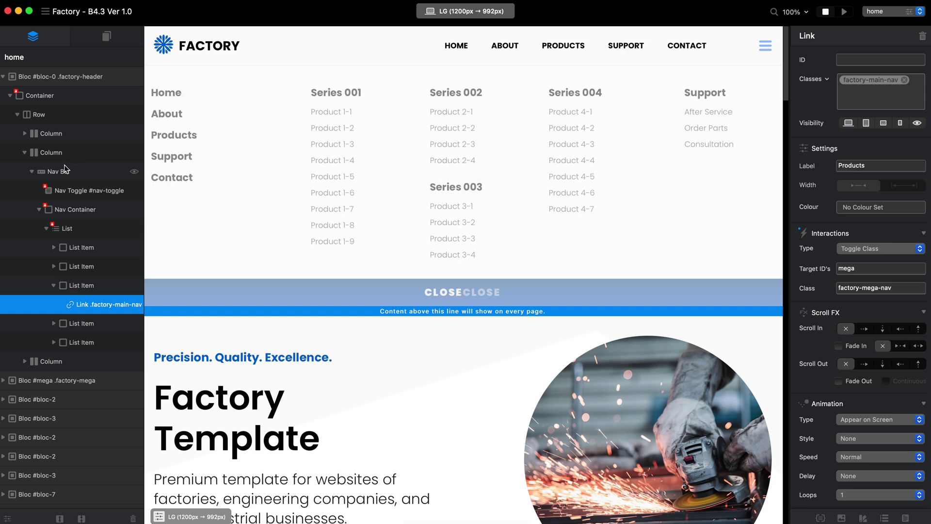
pyautogui.click(72, 357)
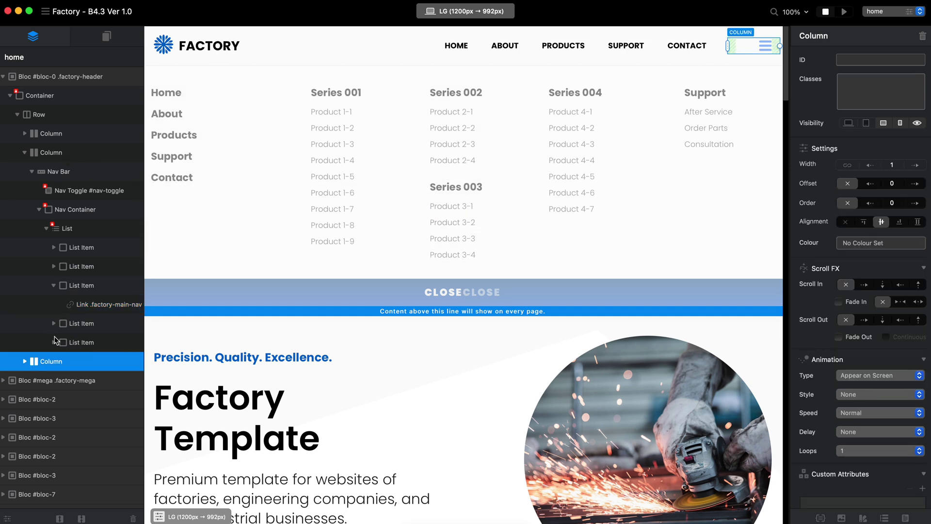
# Inspect the mega menu's structure by selecting the Product 2-3 paragraph, its column and the whole mega bloc
pyautogui.click(519, 145)
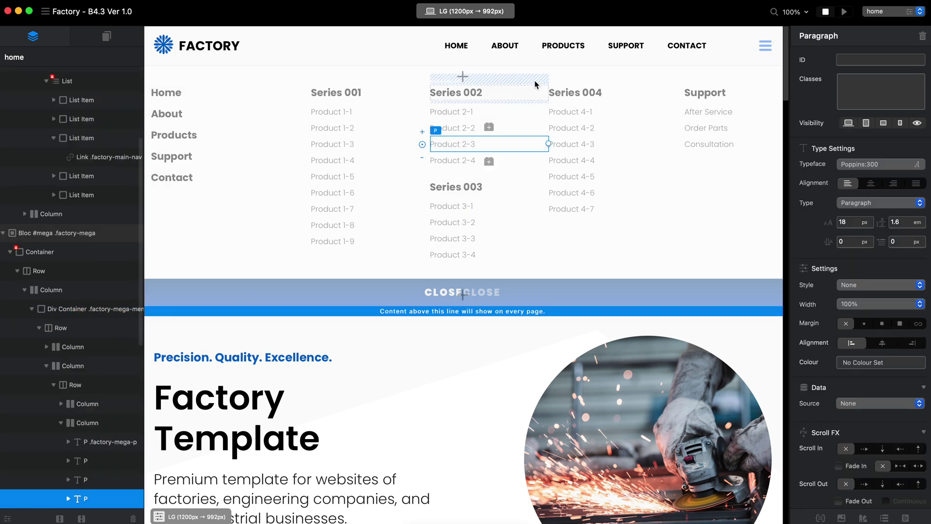
pyautogui.click(535, 80)
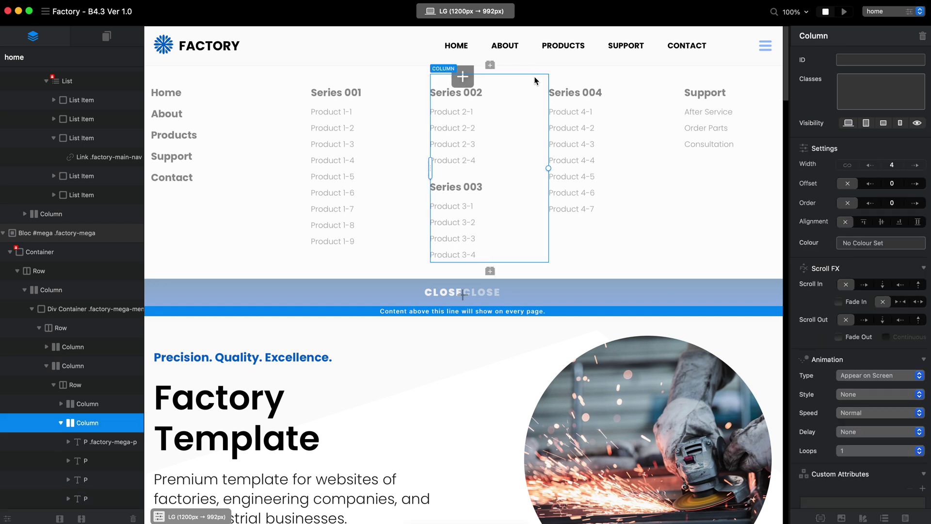
pyautogui.click(666, 72)
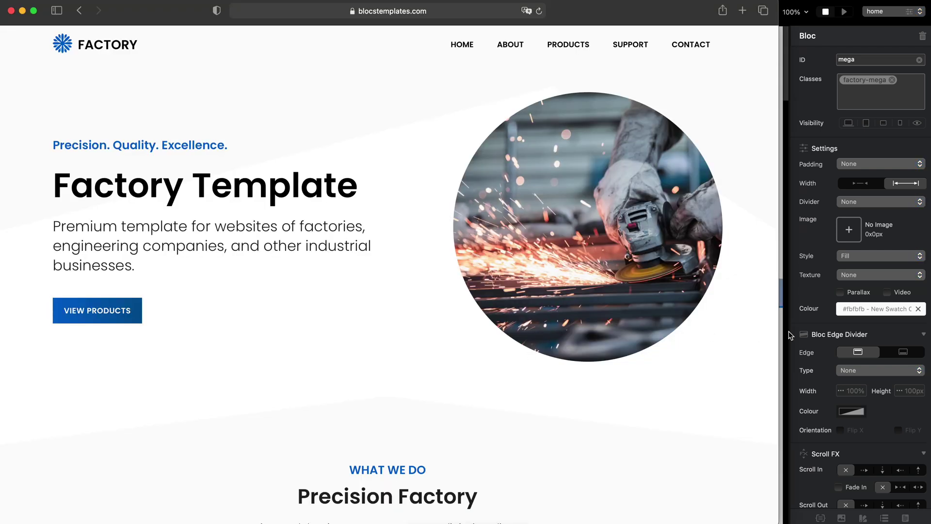
# Switch back to the browser, narrow the window to mobile width and look through the Factory home page
pyautogui.moveTo(780, 330); pyautogui.dragTo(317, 368)
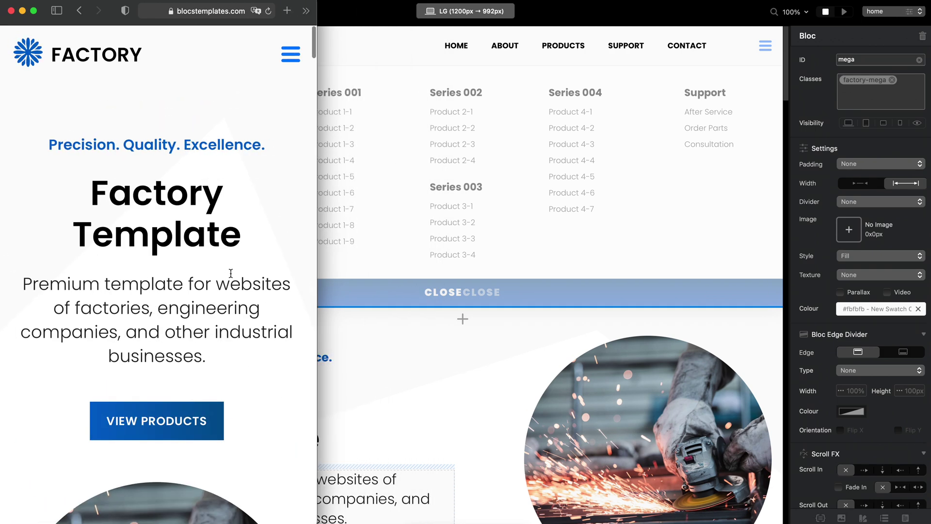
pyautogui.moveTo(316, 262); pyautogui.dragTo(346, 252)
pyautogui.scroll(-10, 187, 286)
pyautogui.scroll(10, 213, 243)
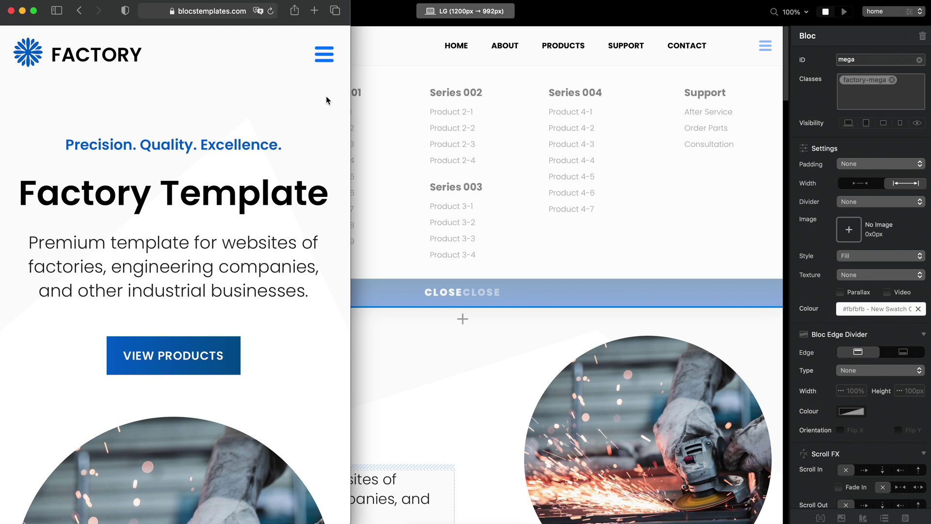
# Open the mobile version of the mega menu and look through its links
pyautogui.click(322, 60)
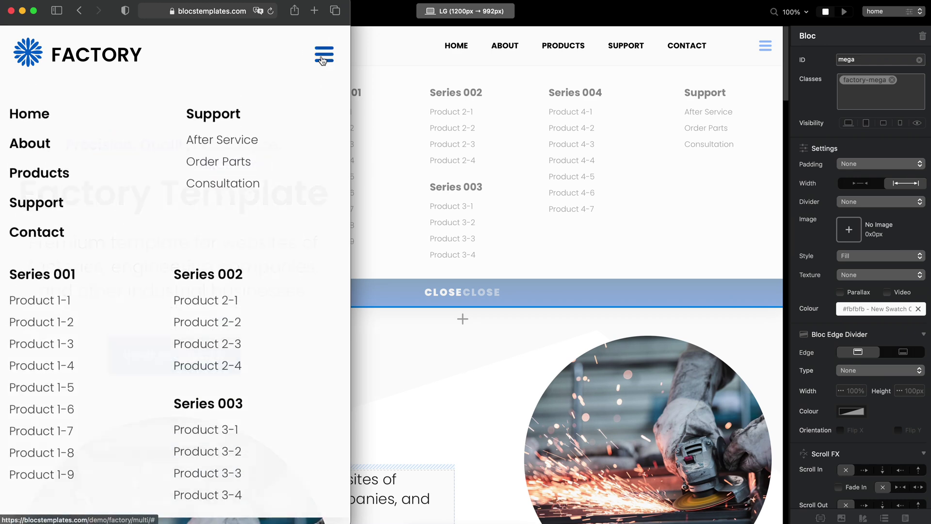
pyautogui.scroll(-5, 245, 179)
pyautogui.scroll(5, 246, 180)
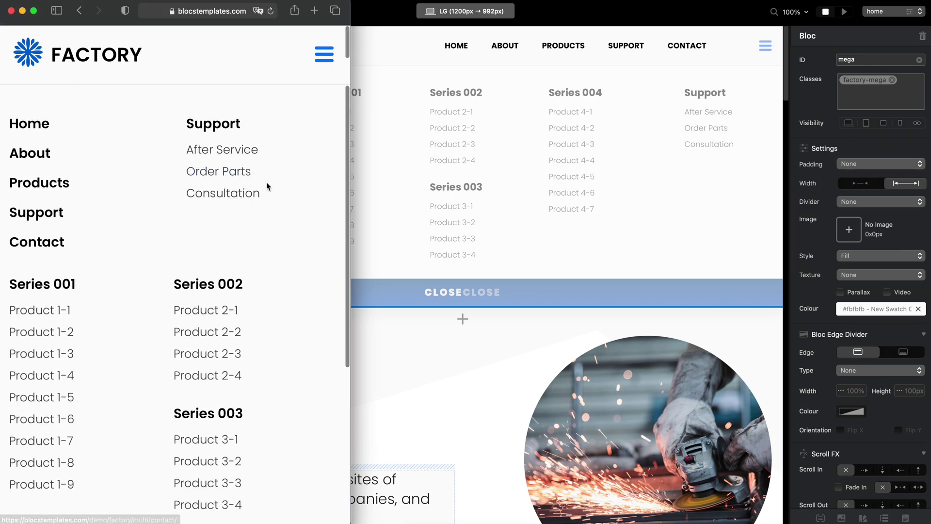
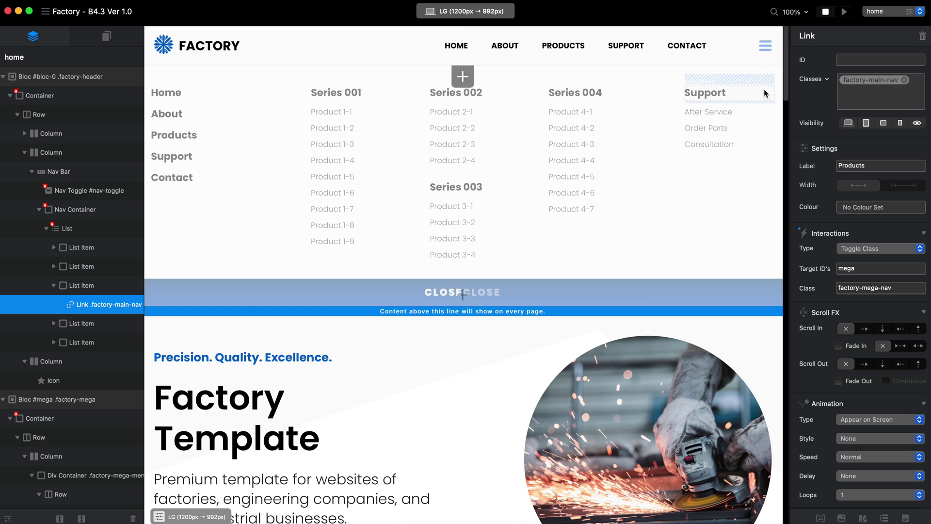
# Switch back to the browser, widen it to desktop width and view the home page with the mega menu open
pyautogui.press('super+Tab')
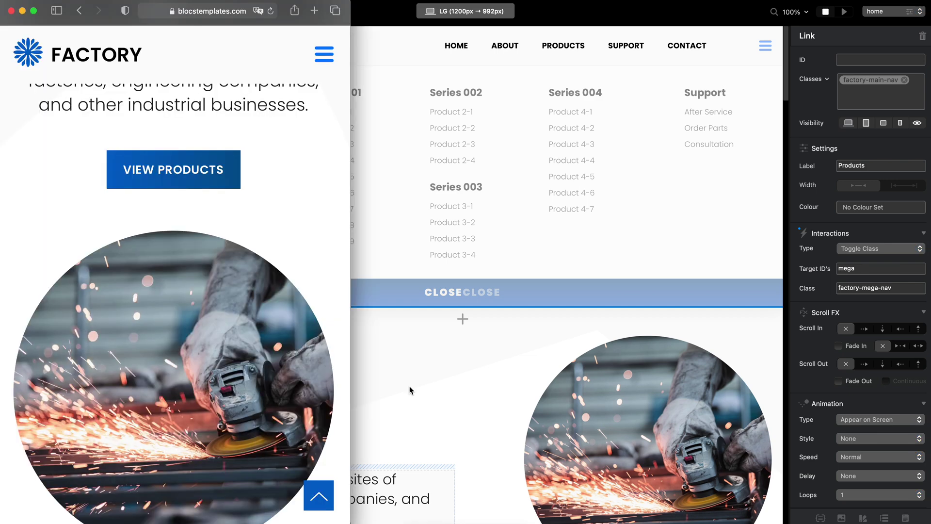
pyautogui.moveTo(353, 333); pyautogui.dragTo(883, 319)
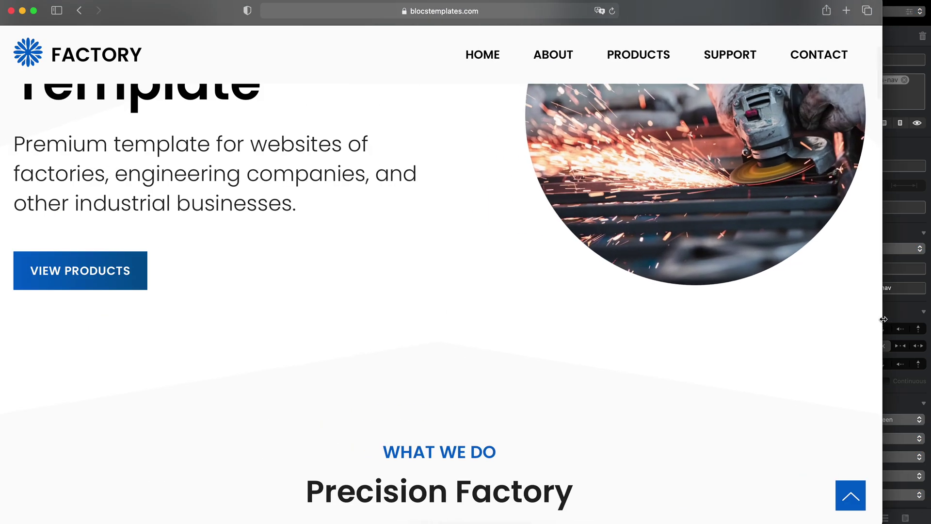
pyautogui.click(621, 44)
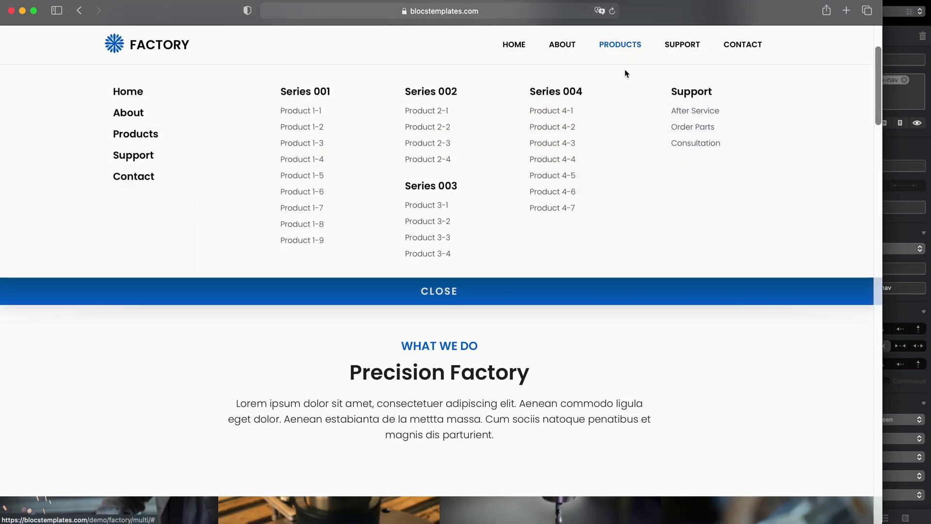
pyautogui.scroll(-10, 522, 362)
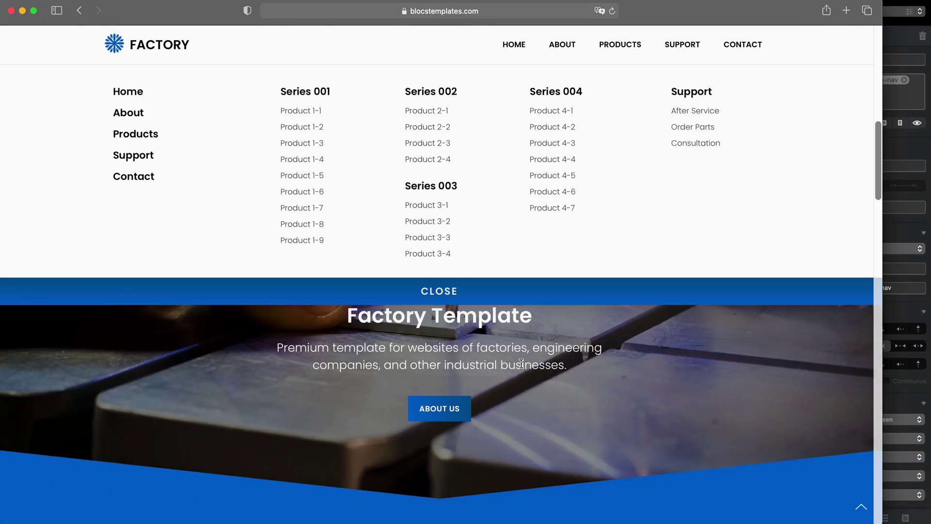
pyautogui.scroll(10, 522, 363)
# Open and close the mega menu repeatedly with the Products link and the Close bar on the home page
pyautogui.click(627, 46)
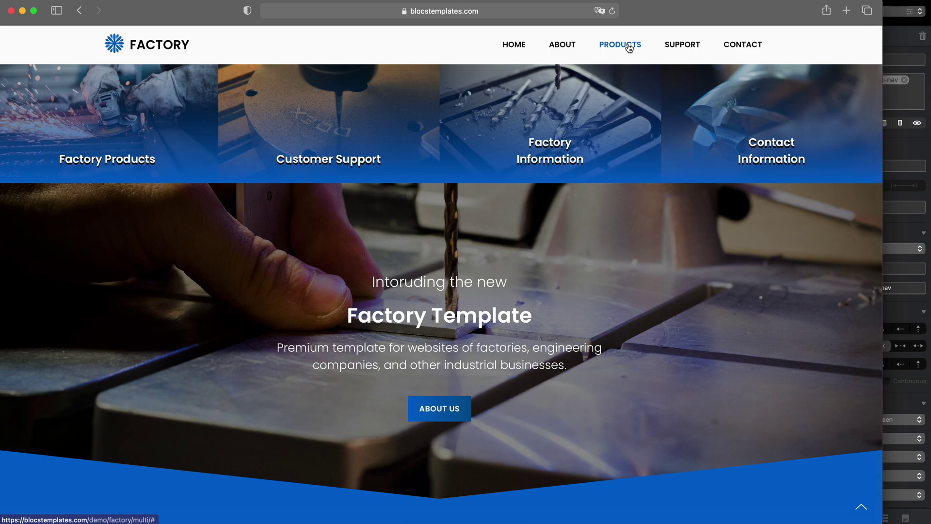
pyautogui.click(629, 47)
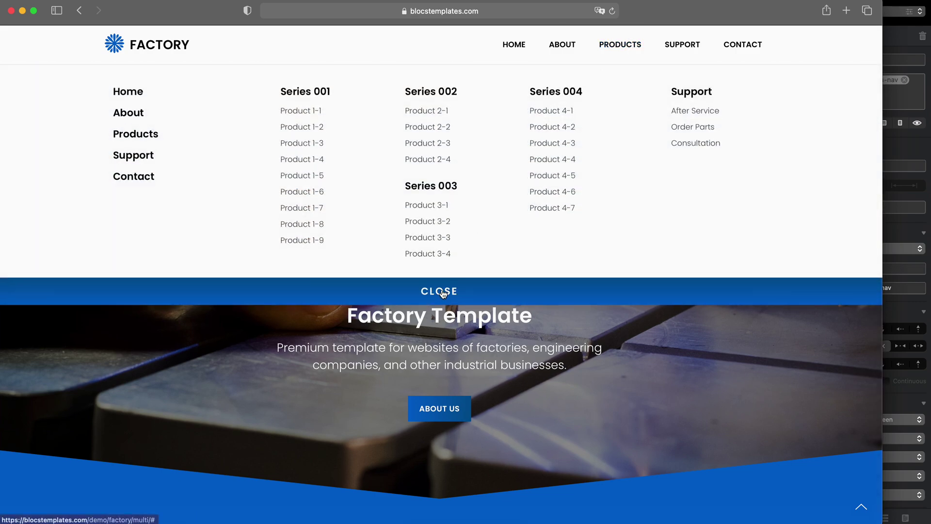
pyautogui.click(442, 293)
pyautogui.scroll(-10, 542, 282)
pyautogui.click(618, 46)
pyautogui.click(437, 293)
pyautogui.click(646, 59)
pyautogui.click(652, 291)
pyautogui.scroll(10, 665, 275)
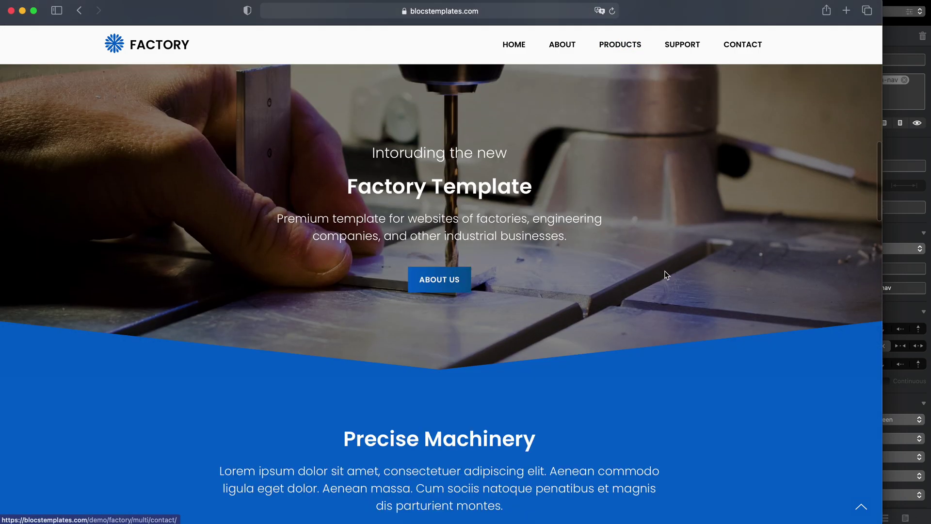
# Reopen the mega menu further down the home page and check that it stays in place over moving content
pyautogui.scroll(-10, 666, 275)
pyautogui.click(619, 46)
pyautogui.scroll(10, 533, 194)
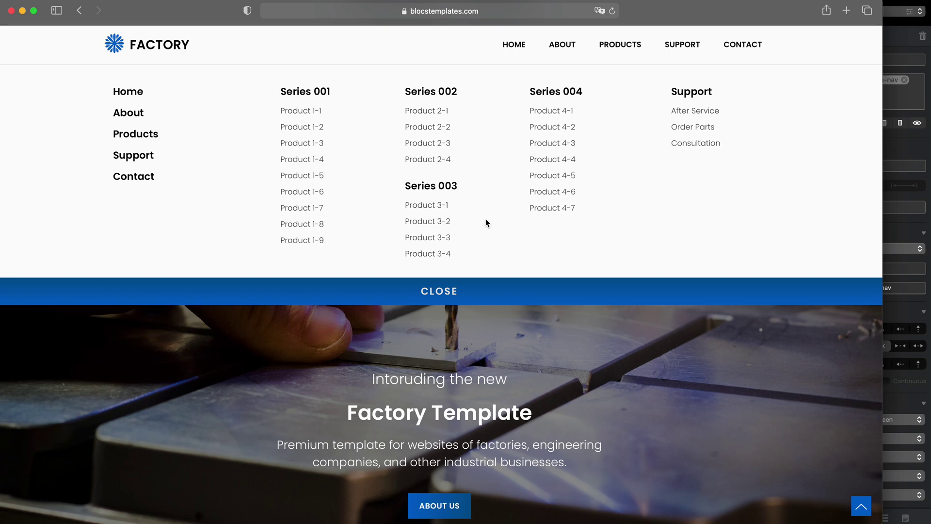
# Close the mega menu and look over the home page from the factory banner back up to the hero section
pyautogui.click(449, 297)
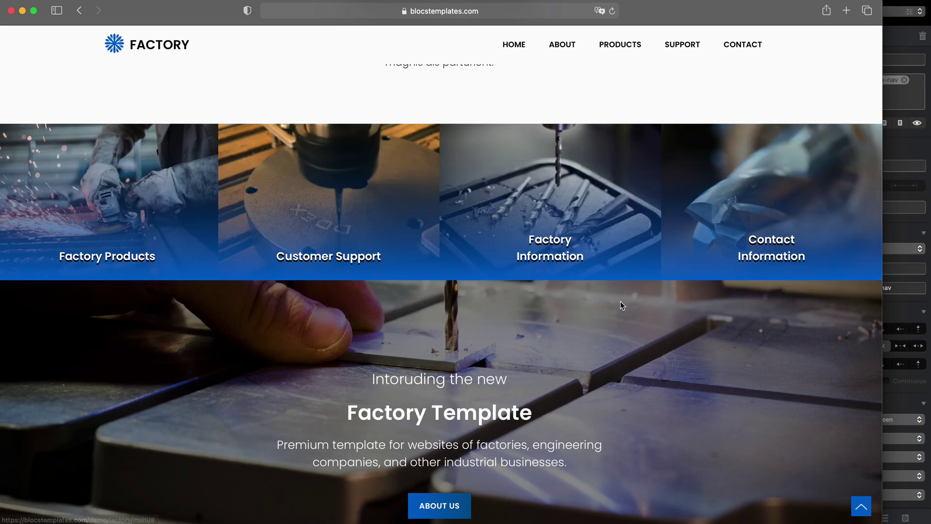
pyautogui.scroll(10, 847, 362)
pyautogui.scroll(-7, 844, 362)
pyautogui.scroll(7, 843, 359)
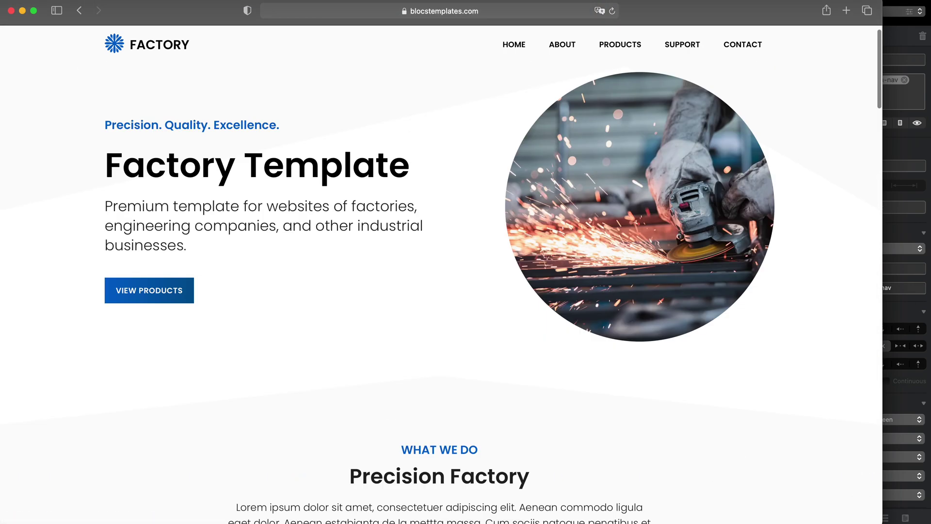
# Switch to Blocs and inspect the link settings of the mega menu's Products and Product 1-1 entries
pyautogui.press('super+Tab')
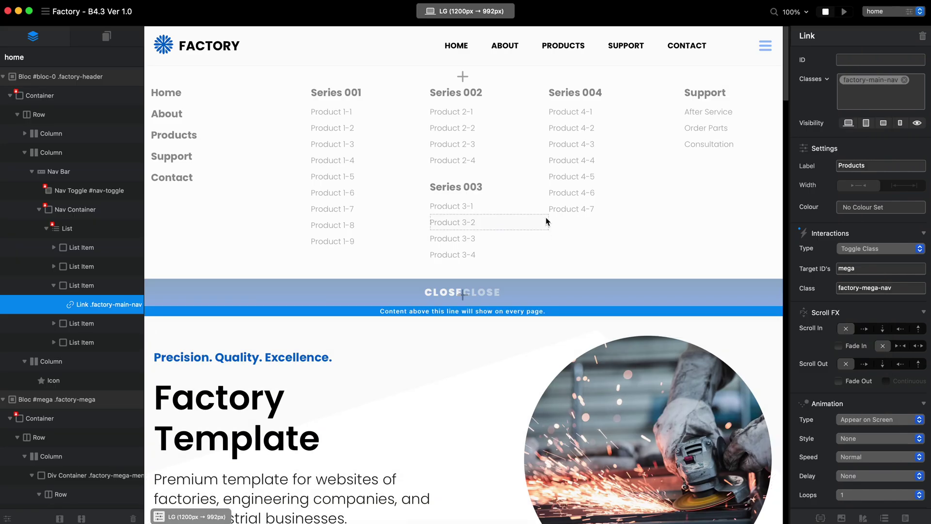
pyautogui.click(169, 136)
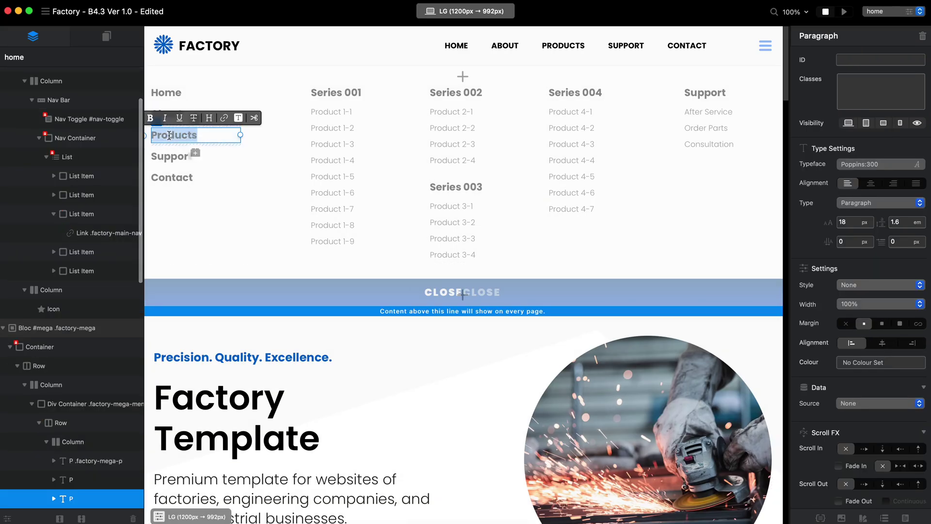
pyautogui.press('super+v')
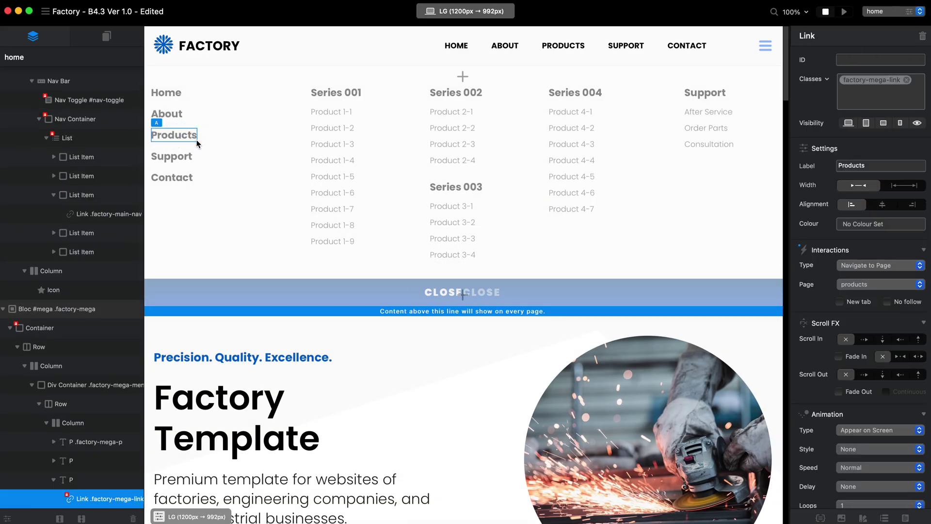
pyautogui.click(328, 128)
pyautogui.doubleClick(339, 128)
pyautogui.click(389, 121)
pyautogui.click(392, 113)
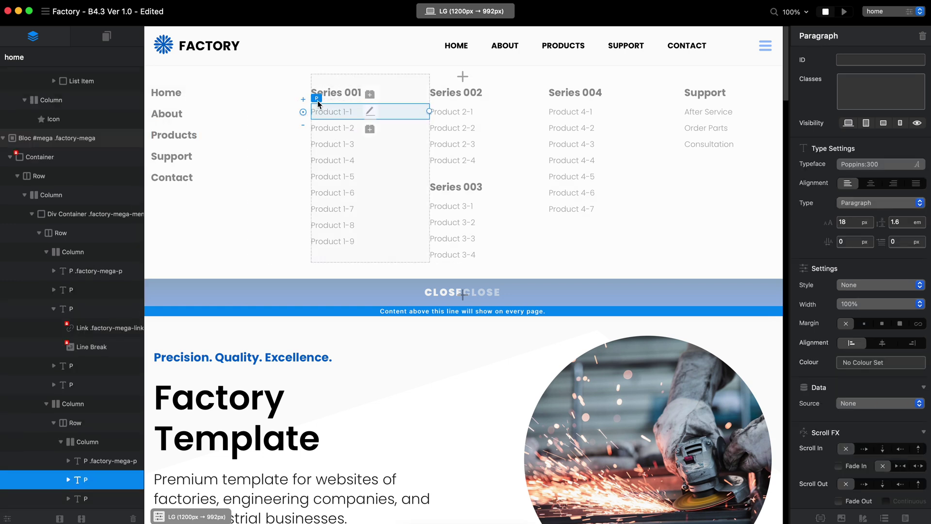
pyautogui.doubleClick(338, 115)
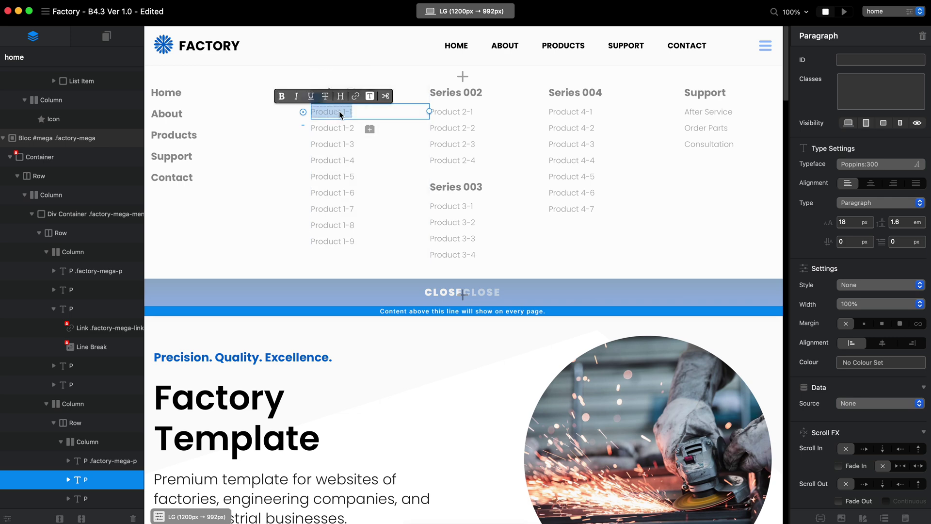
pyautogui.press('super+v')
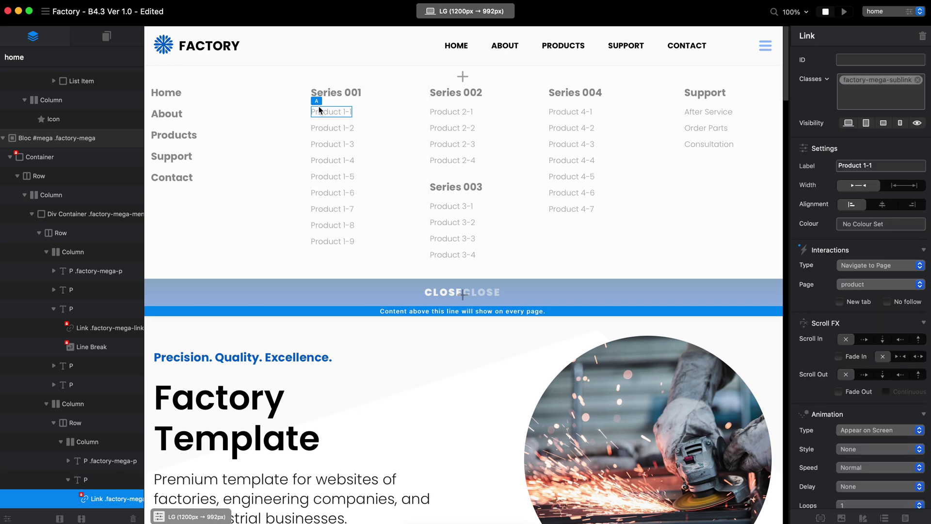
# Relabel the mega menu's Product 1-2 link as "New Link" and look through its available target pages
pyautogui.click(338, 130)
pyautogui.doubleClick(337, 129)
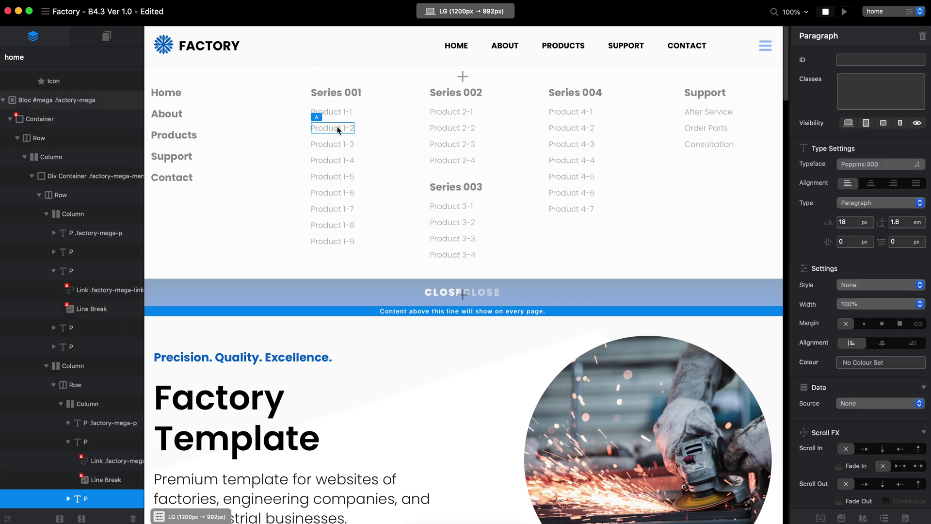
pyautogui.press('super+v')
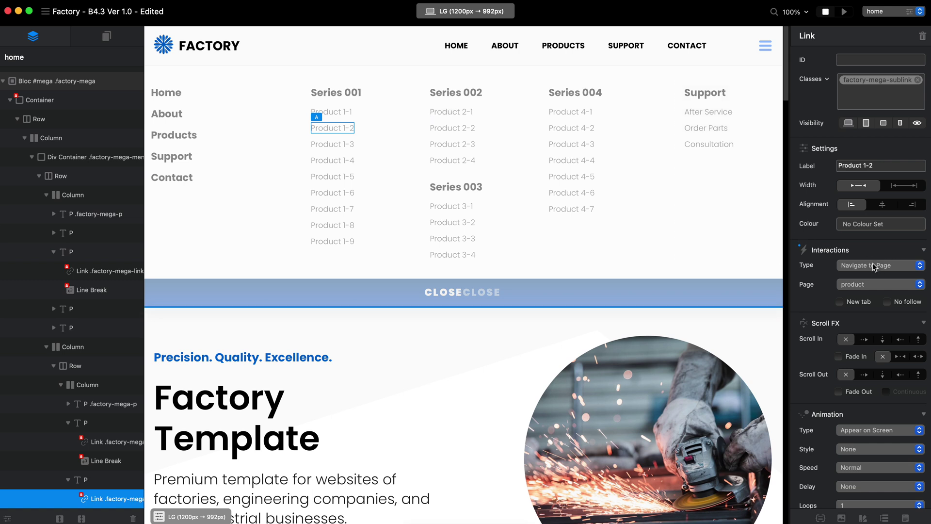
pyautogui.doubleClick(860, 165)
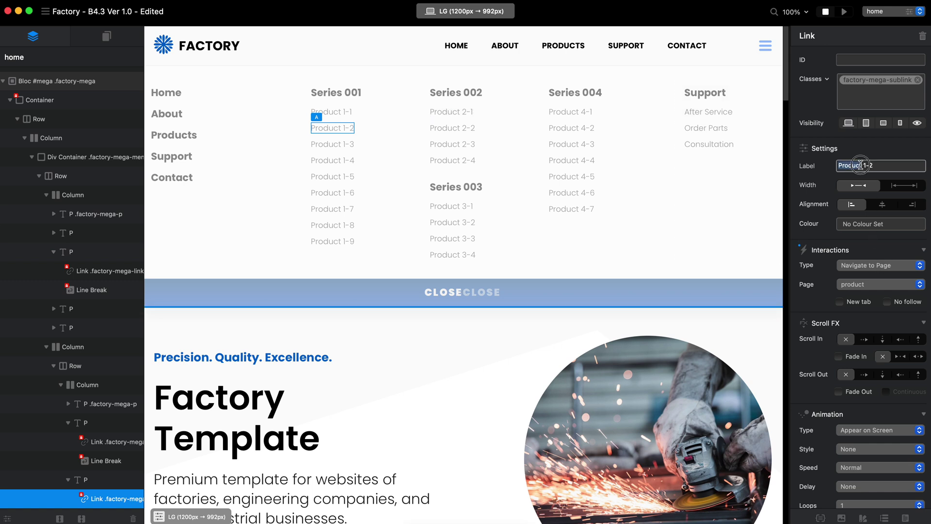
pyautogui.write('New Link')
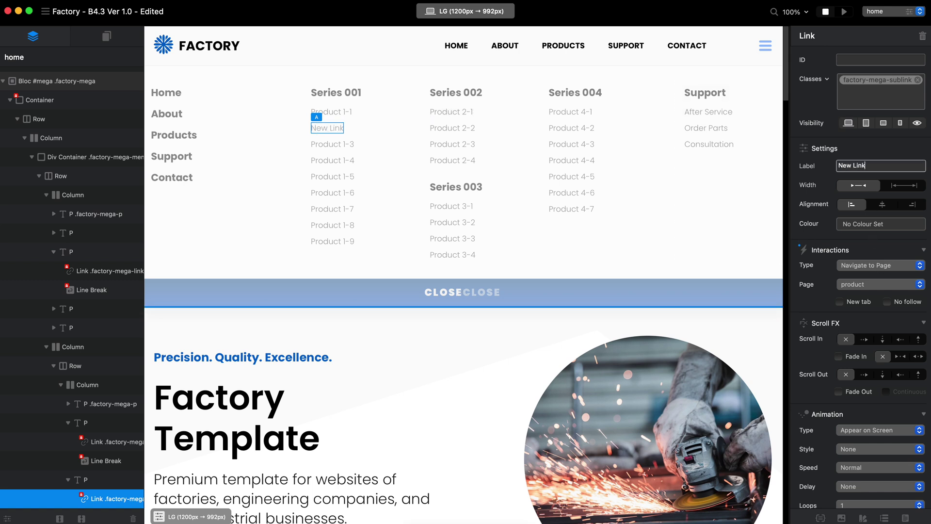
pyautogui.click(876, 284)
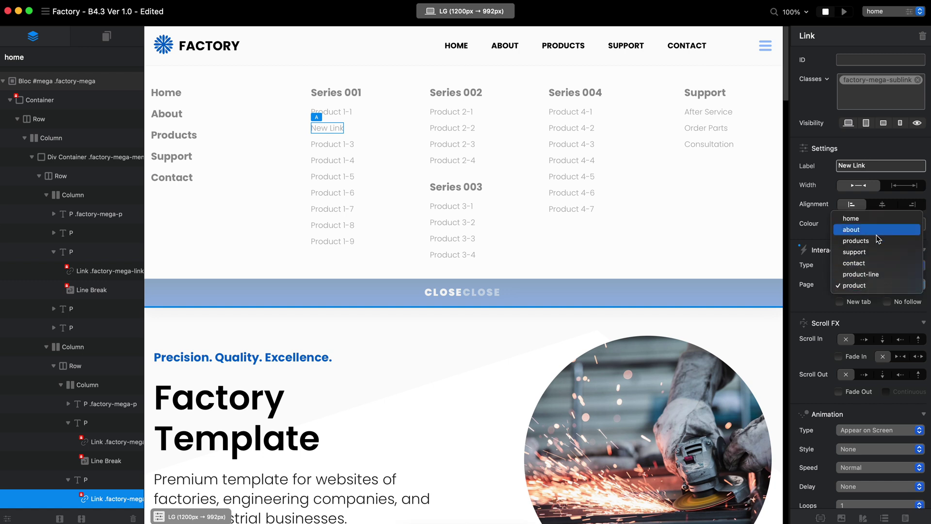
pyautogui.click(813, 296)
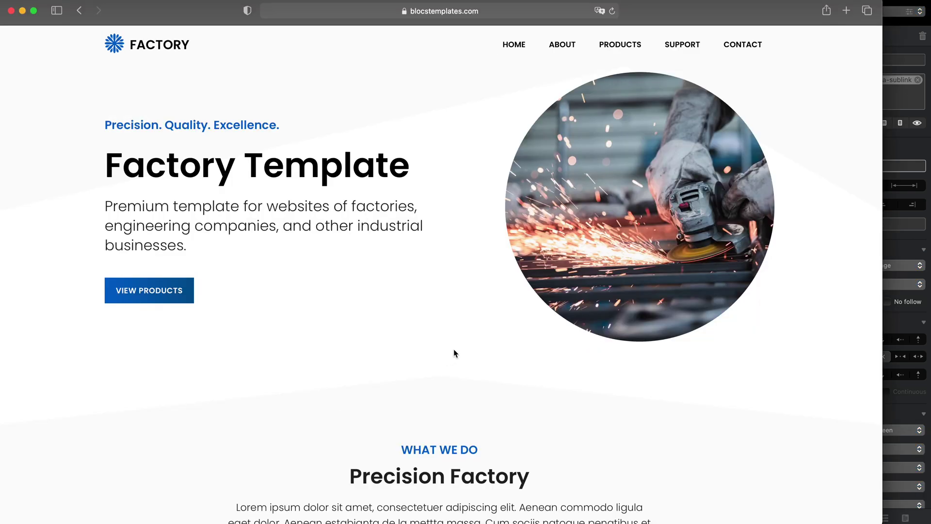
# Switch to the browser, open the mega menu over the home page's shortcut tiles and narrow the window slightly
pyautogui.scroll(-7, 451, 352)
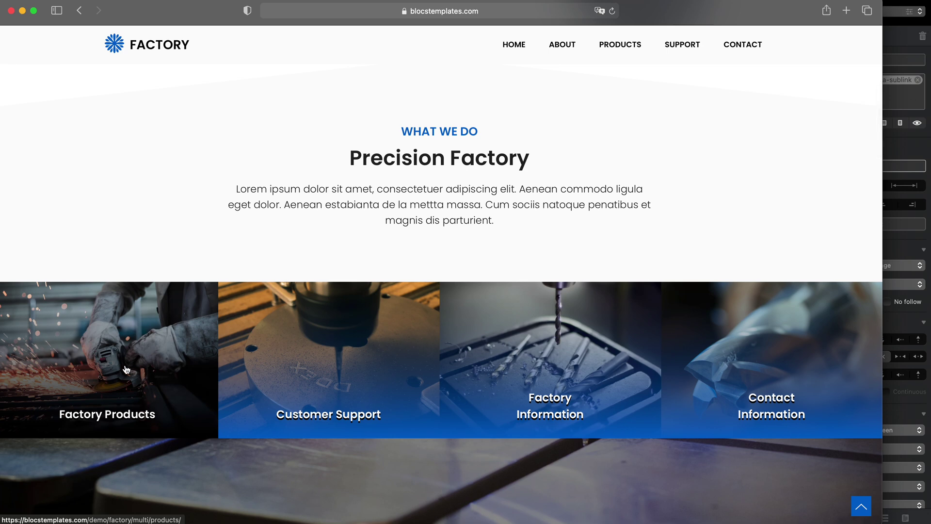
pyautogui.click(620, 44)
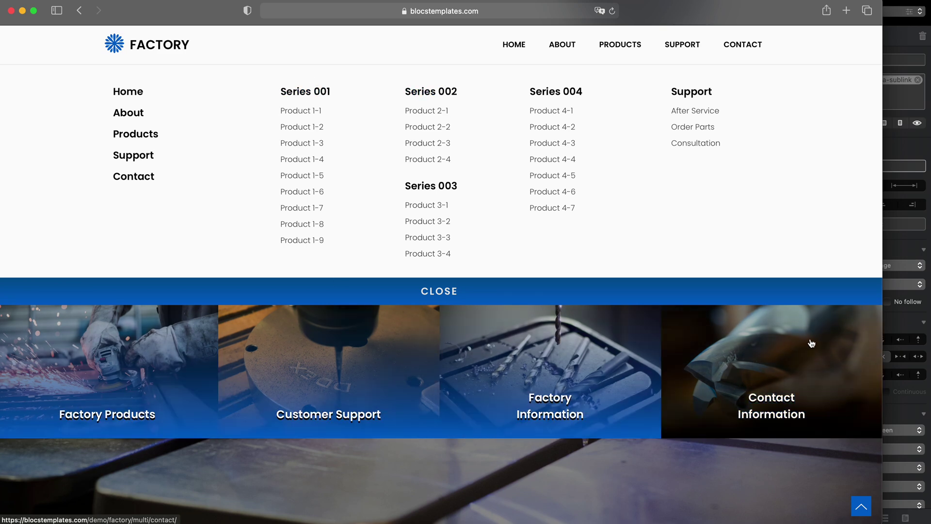
pyautogui.moveTo(883, 338); pyautogui.dragTo(808, 338)
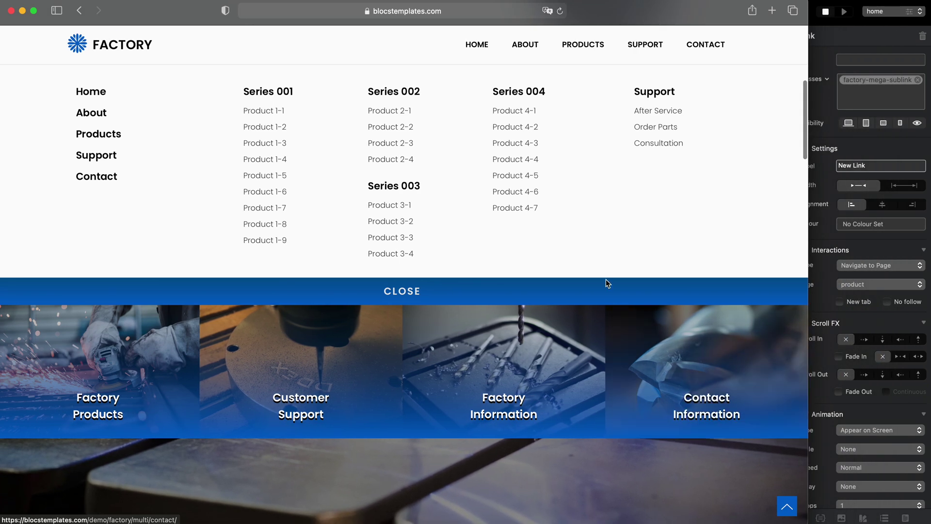
# Close the mega menu, follow the Contact Information tile to the contact page and return to the home page
pyautogui.click(404, 291)
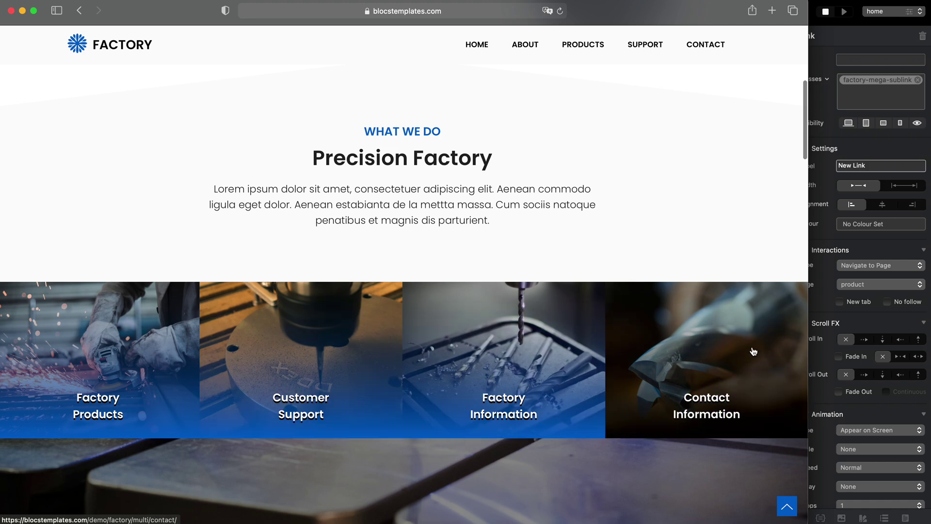
pyautogui.click(717, 353)
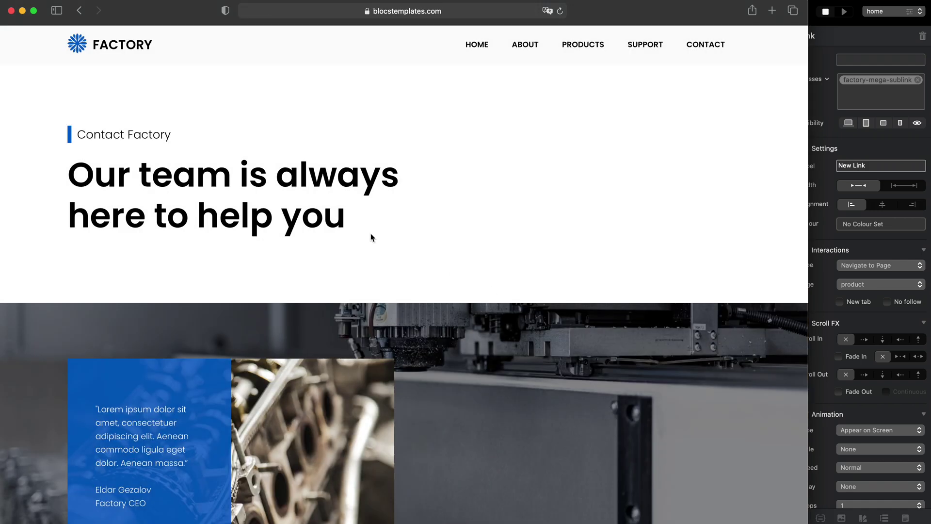
pyautogui.press('super+bracketleft')
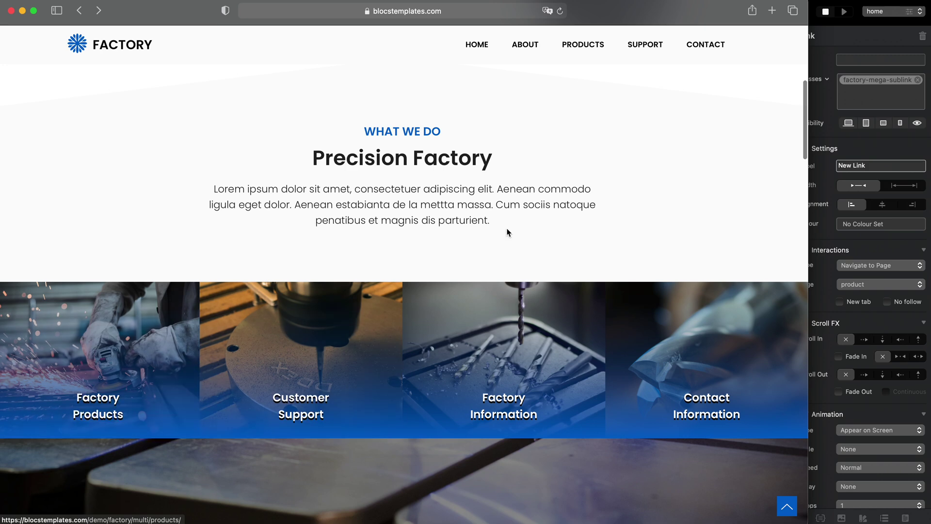
# Switch to Blocs and inspect the Factory Information button and the four shortcut columns, factory-shortcut-bg-1 to factory-shortcut-bg-4, on the home page
pyautogui.click(855, 31)
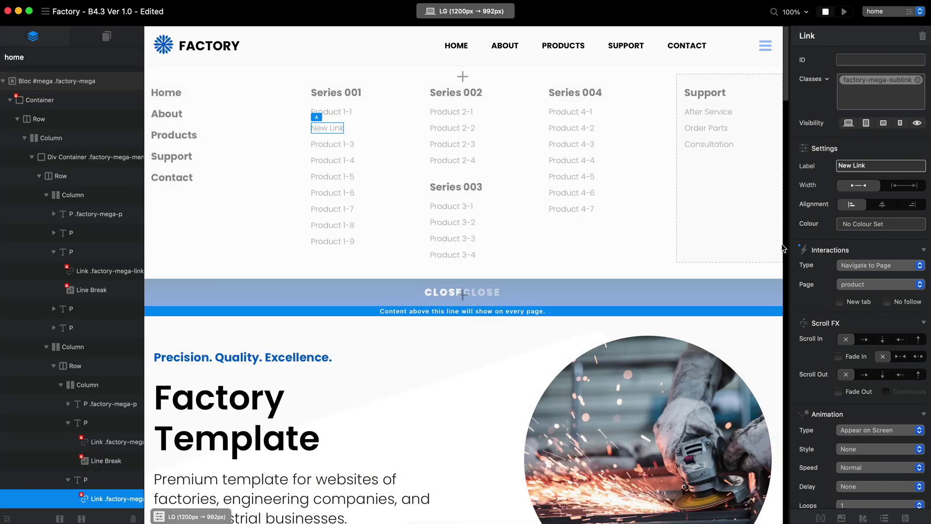
pyautogui.scroll(-1, 789, 240)
pyautogui.scroll(-10, 537, 223)
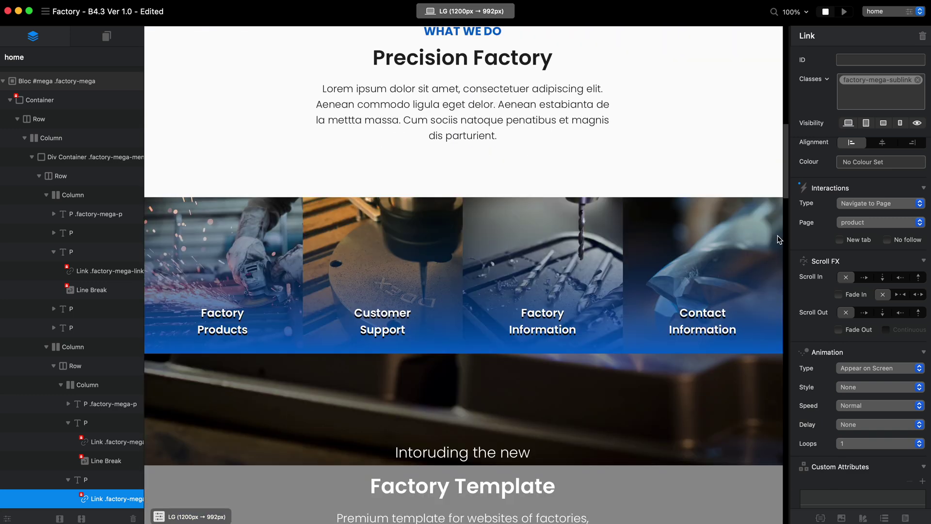
pyautogui.click(537, 221)
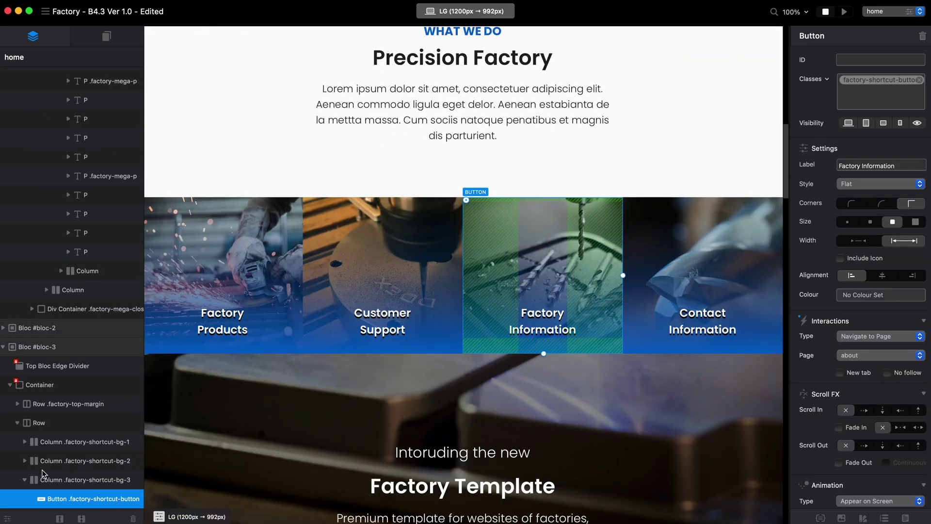
pyautogui.click(43, 445)
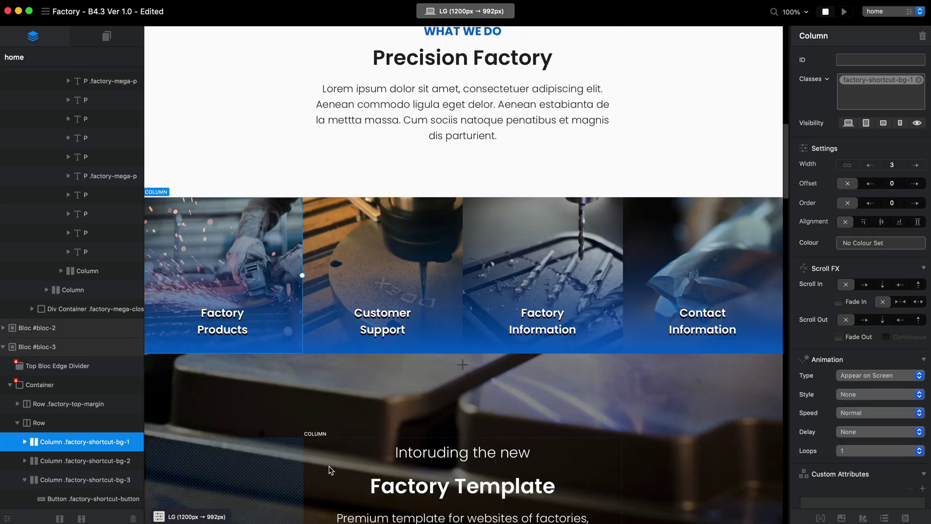
pyautogui.click(54, 464)
pyautogui.click(44, 482)
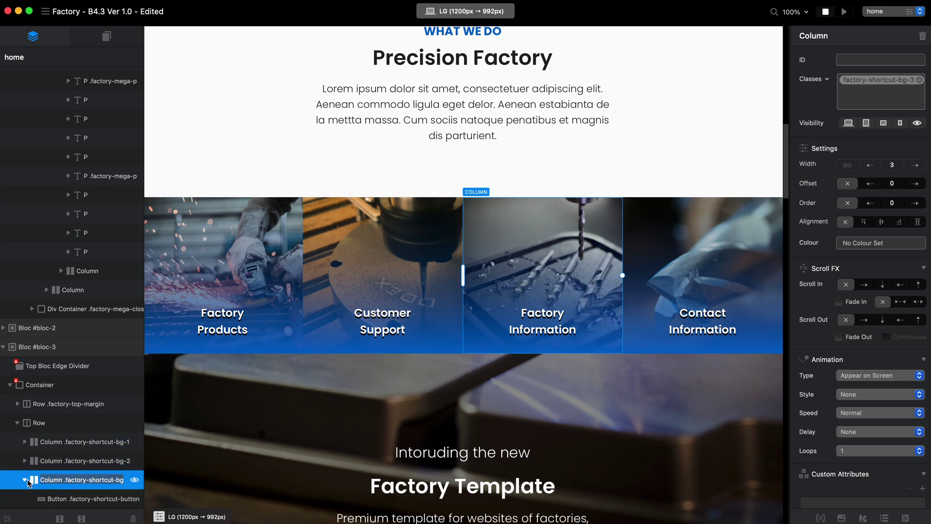
pyautogui.click(25, 479)
pyautogui.click(50, 498)
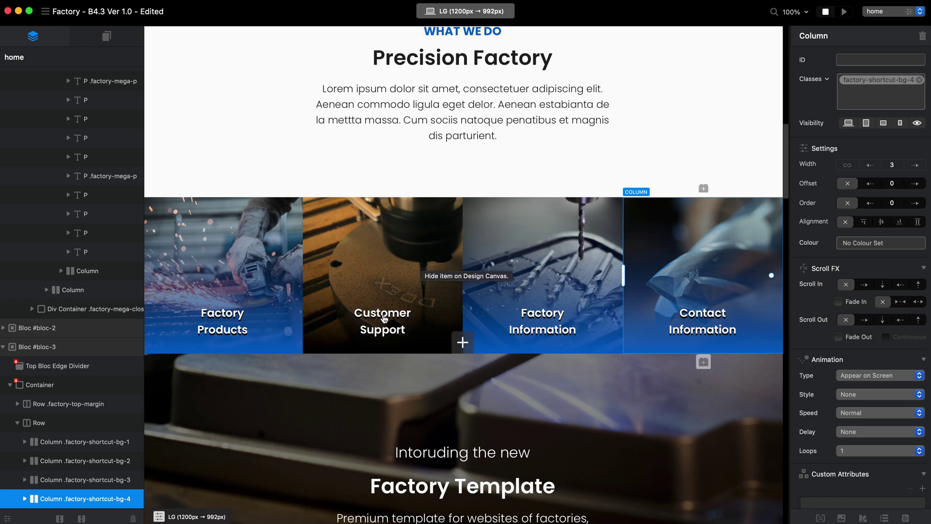
# Select the Customer Support button and open the left-edge padding settings of its factory-shortcut-button class
pyautogui.click(404, 280)
pyautogui.moveTo(911, 168); pyautogui.dragTo(841, 165)
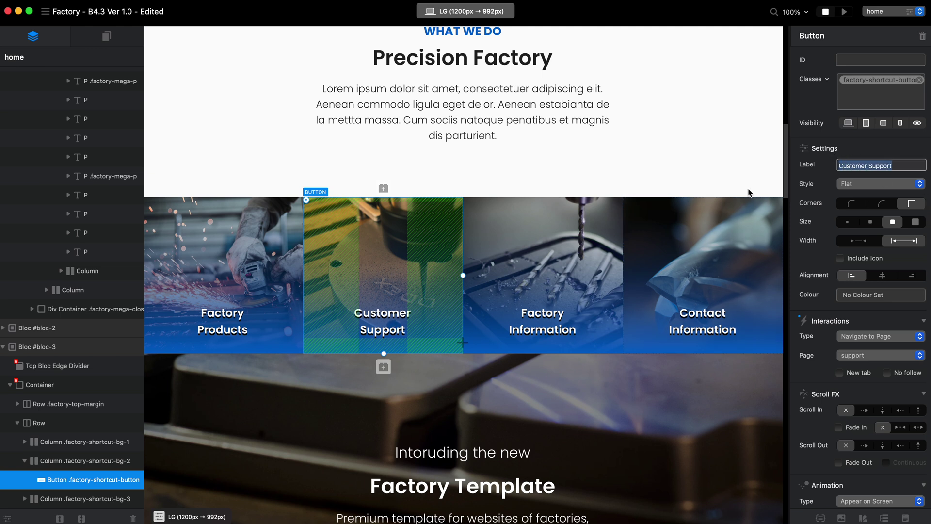
pyautogui.click(876, 81)
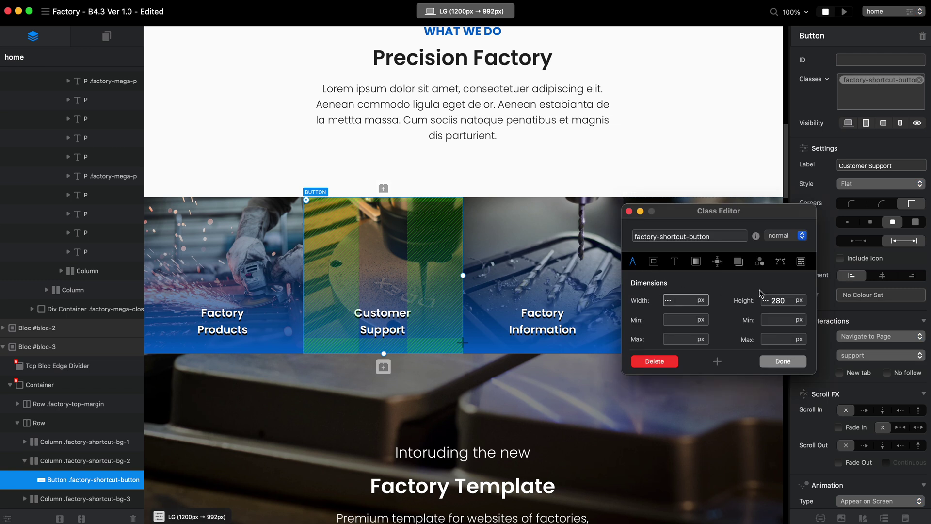
pyautogui.click(653, 262)
pyautogui.click(678, 315)
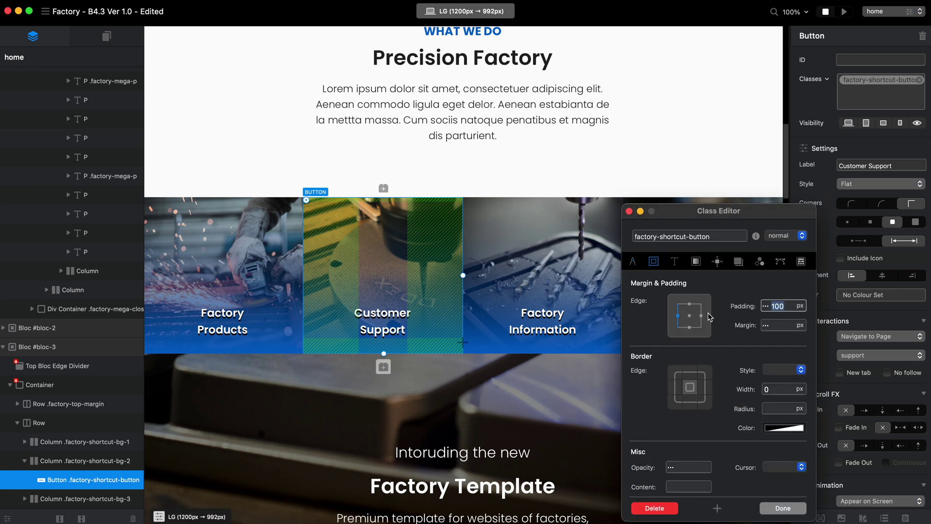
# Clear the right padding of the factory-shortcut-button class
pyautogui.click(703, 315)
pyautogui.click(774, 306)
pyautogui.doubleClick(783, 306)
pyautogui.press('BackSpace')
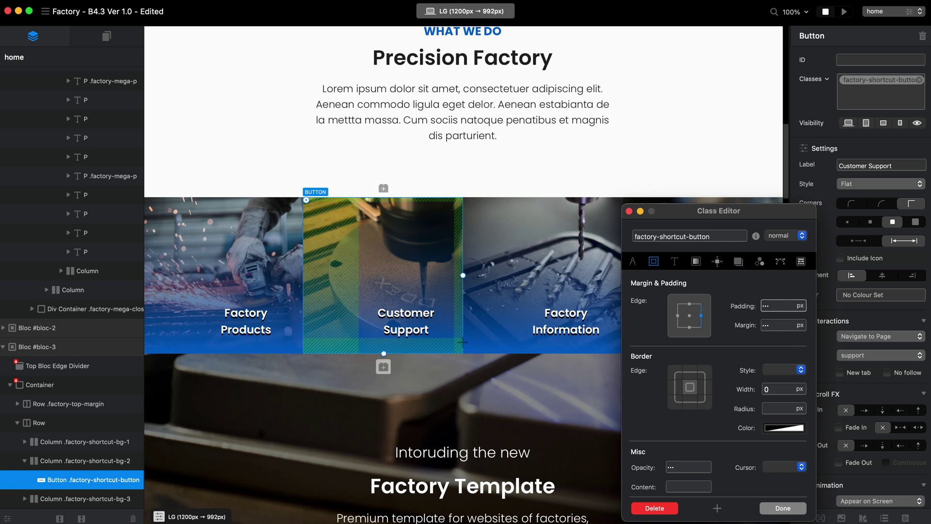
# Set the left and right padding of the factory-shortcut-button class to 28 px and finish editing the class
pyautogui.click(689, 318)
pyautogui.click(679, 316)
pyautogui.click(689, 306)
pyautogui.click(690, 318)
pyautogui.click(699, 316)
pyautogui.click(779, 305)
pyautogui.write('28')
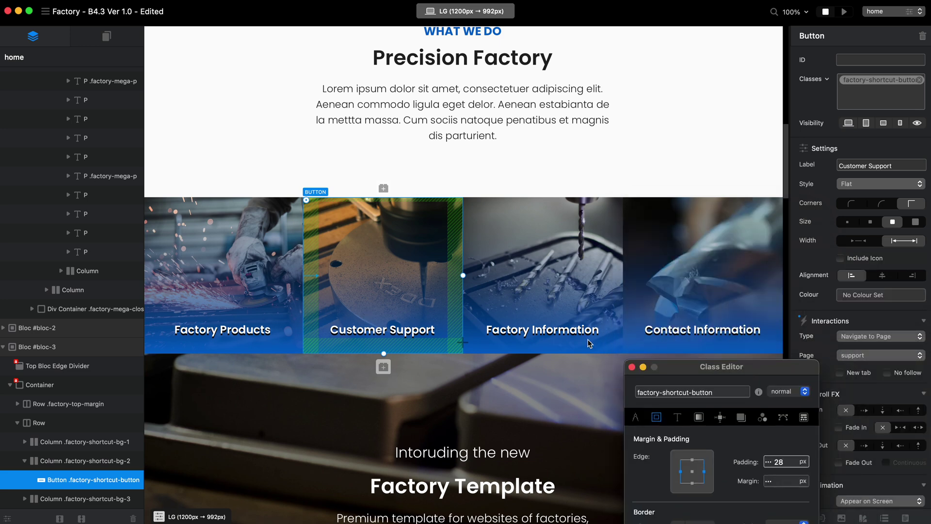
pyautogui.moveTo(751, 372); pyautogui.dragTo(721, 164)
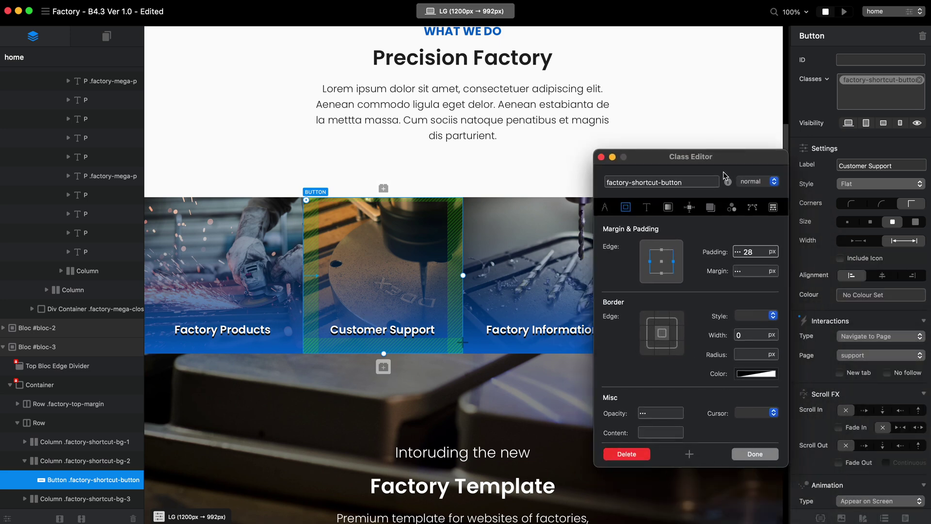
pyautogui.click(755, 454)
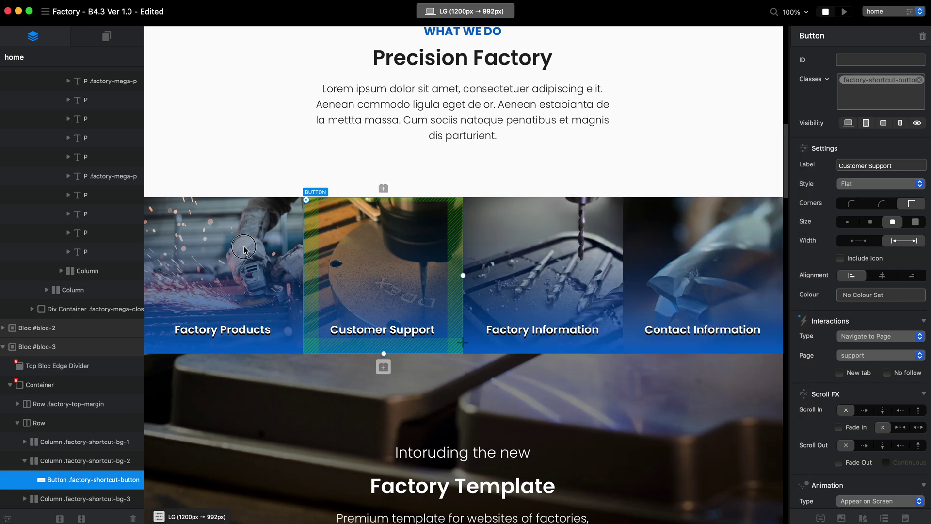
# Select the Customer Support column in the shortcut row and search the project's classes for "bg"
pyautogui.click(238, 277)
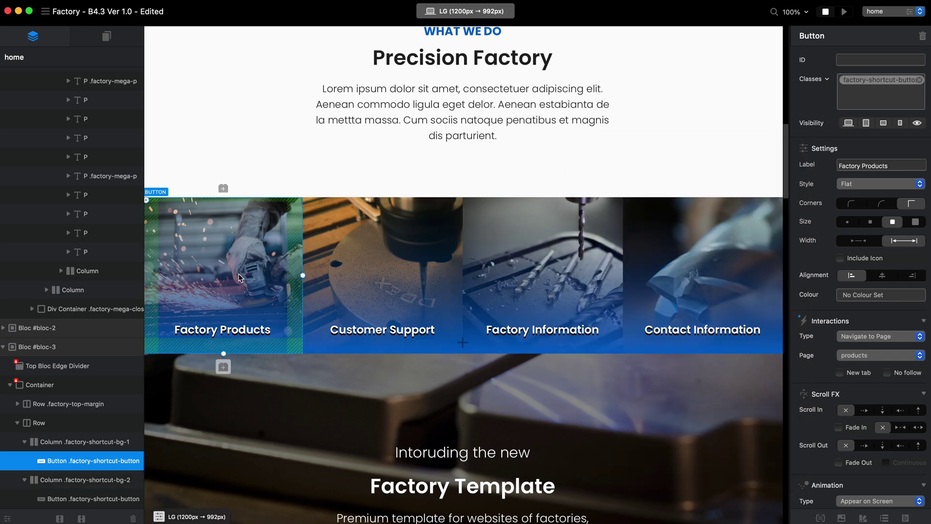
pyautogui.click(85, 442)
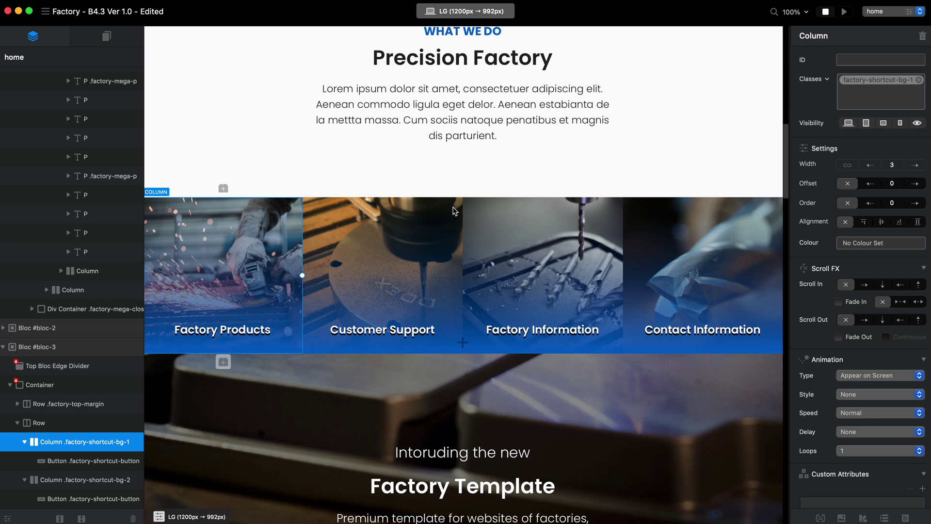
pyautogui.click(58, 480)
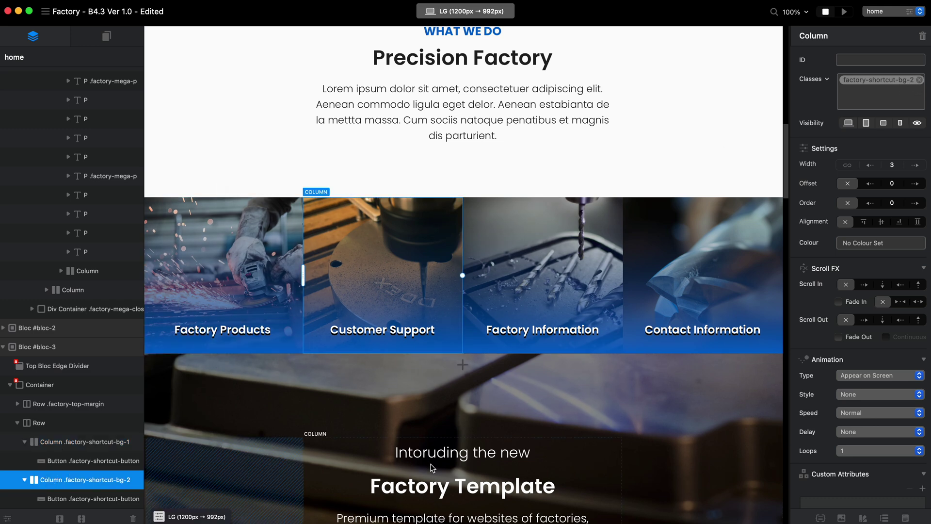
pyautogui.click(821, 519)
pyautogui.write('bg')
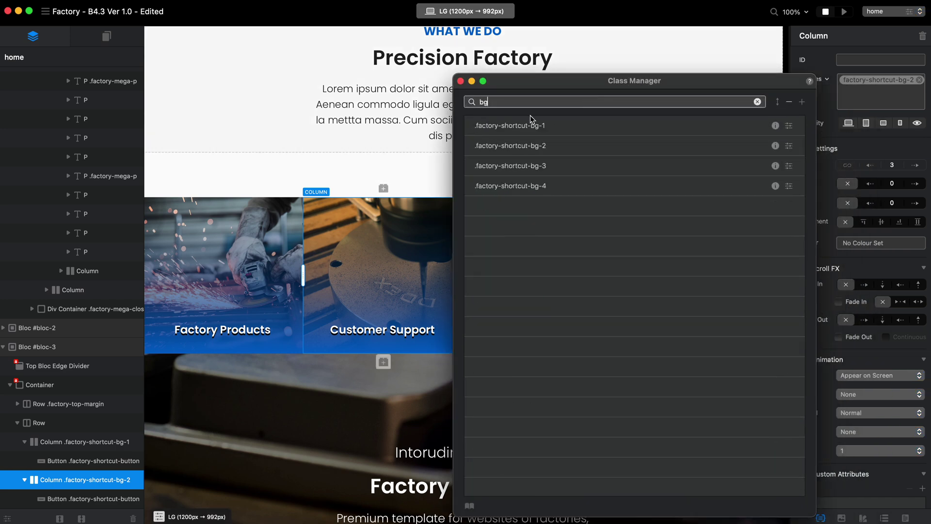
pyautogui.moveTo(557, 89); pyautogui.dragTo(386, 365)
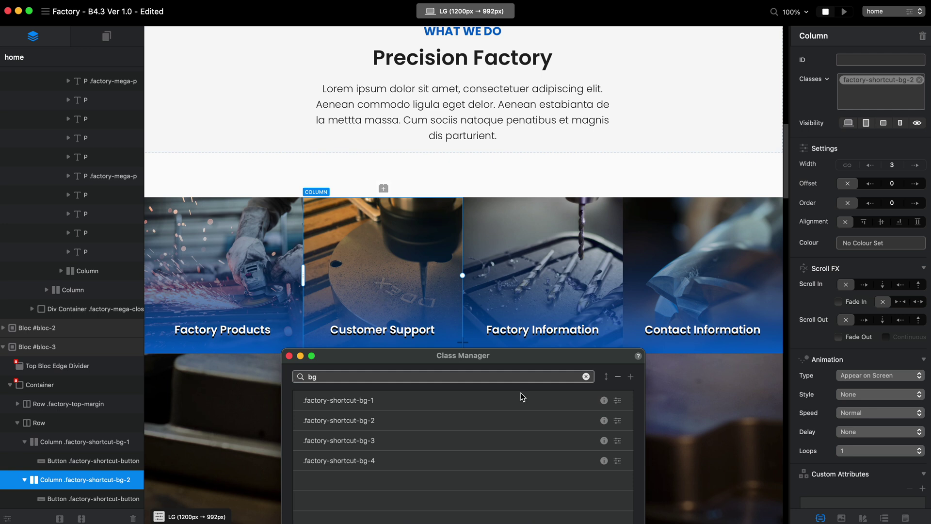
# Set the background image of the factory-shortcut-bg-2 class to factory-7.jpg and finish editing the class
pyautogui.click(616, 421)
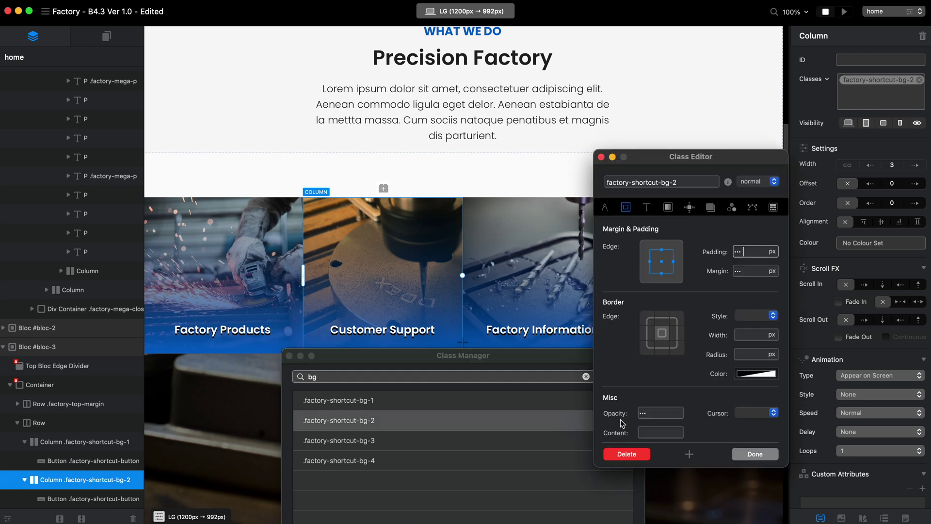
pyautogui.click(668, 208)
pyautogui.click(653, 287)
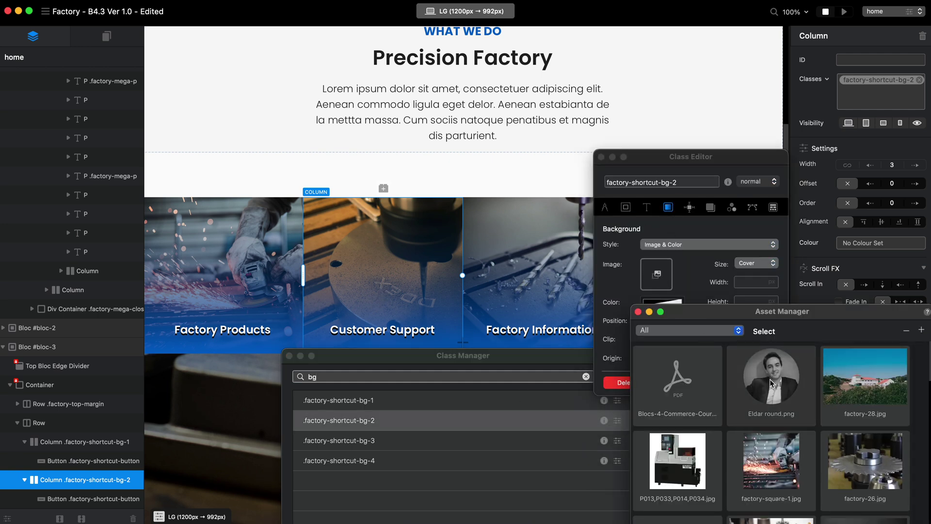
pyautogui.scroll(-5, 791, 466)
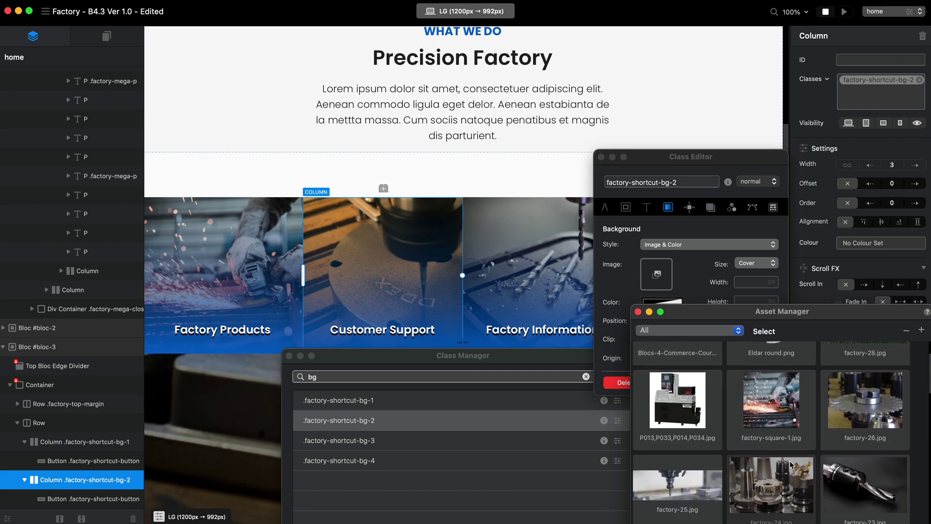
pyautogui.scroll(-3, 757, 448)
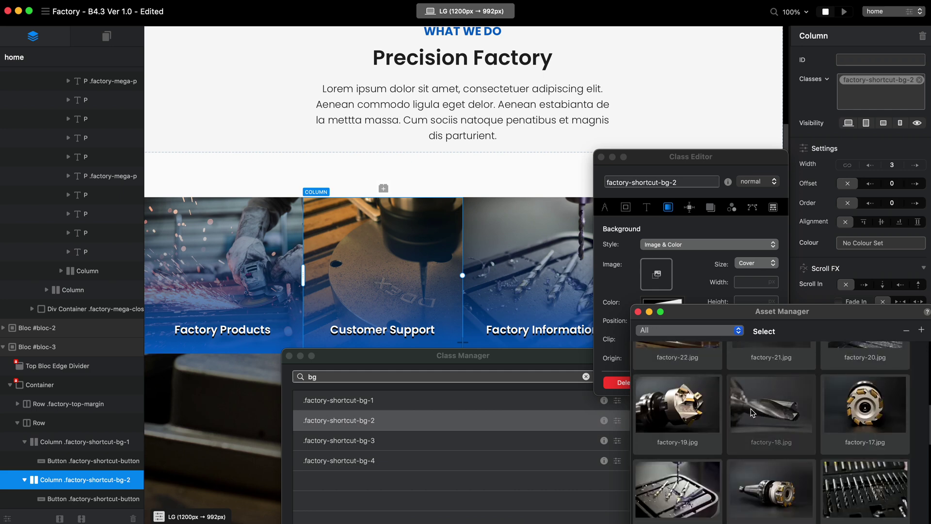
pyautogui.scroll(-1, 764, 423)
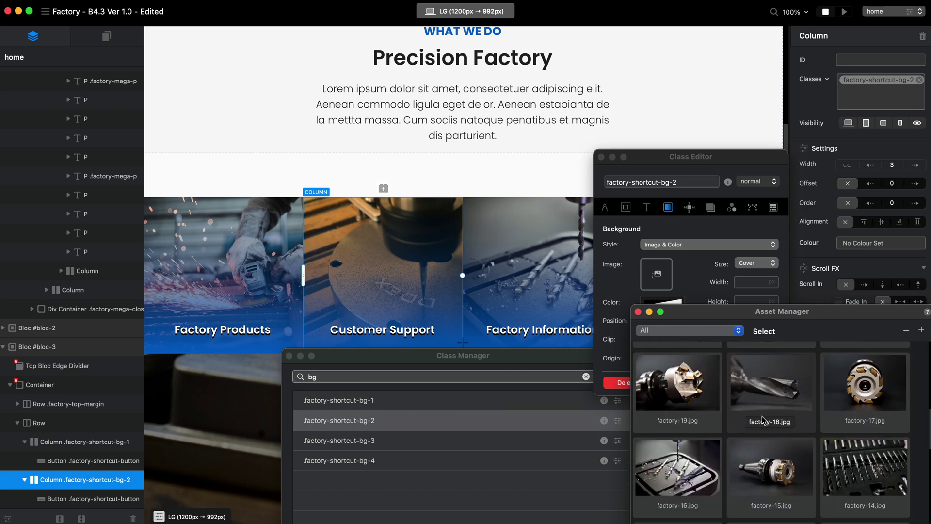
pyautogui.scroll(-6, 763, 420)
pyautogui.moveTo(661, 305); pyautogui.dragTo(648, 282)
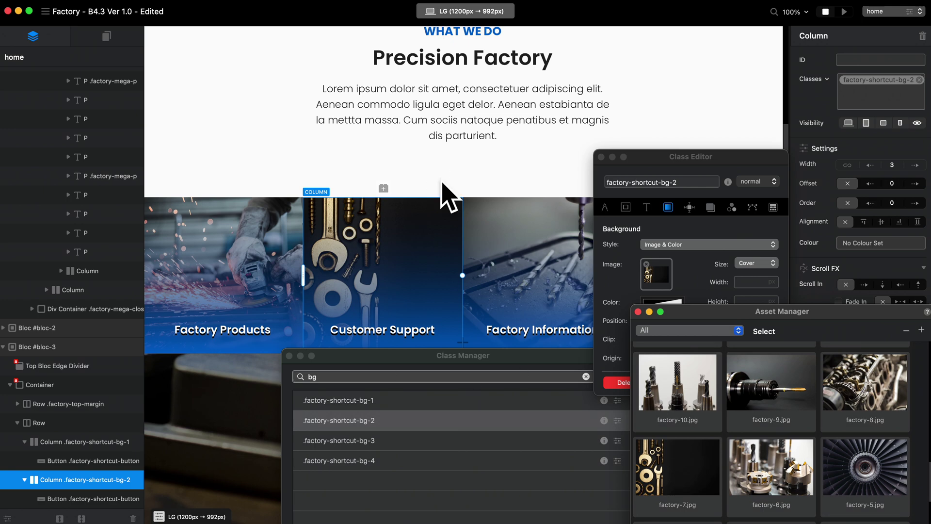
pyautogui.click(637, 311)
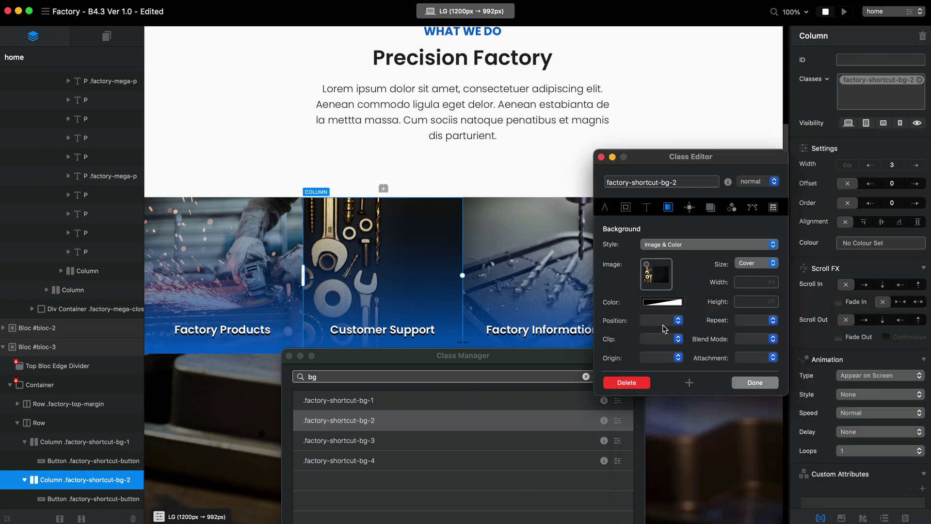
pyautogui.click(760, 381)
pyautogui.click(289, 355)
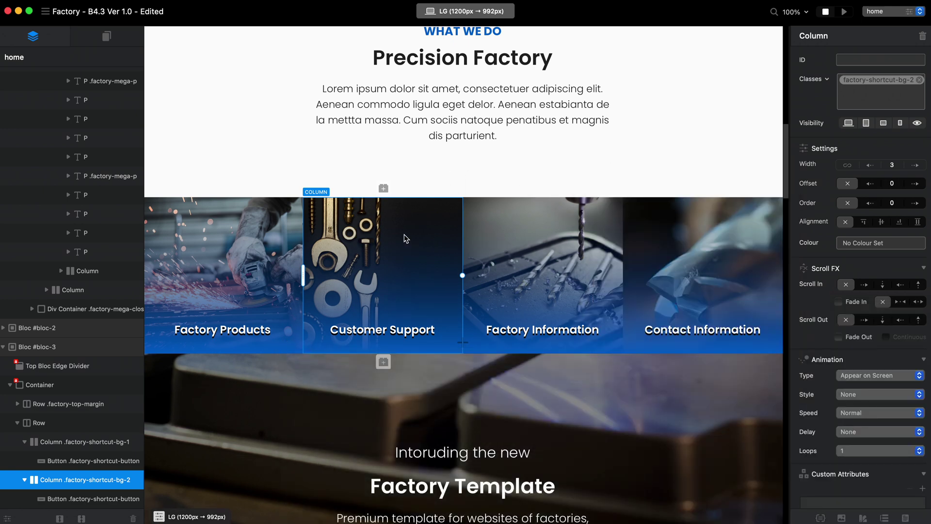
# Preview the home page, check the Customer Support shortcut tile, and return to editing
pyautogui.click(845, 12)
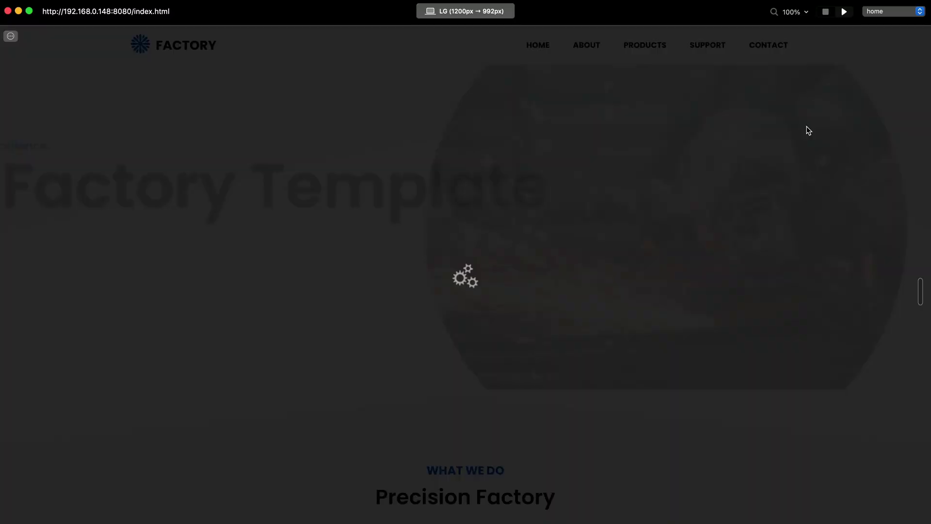
pyautogui.scroll(-8, 549, 259)
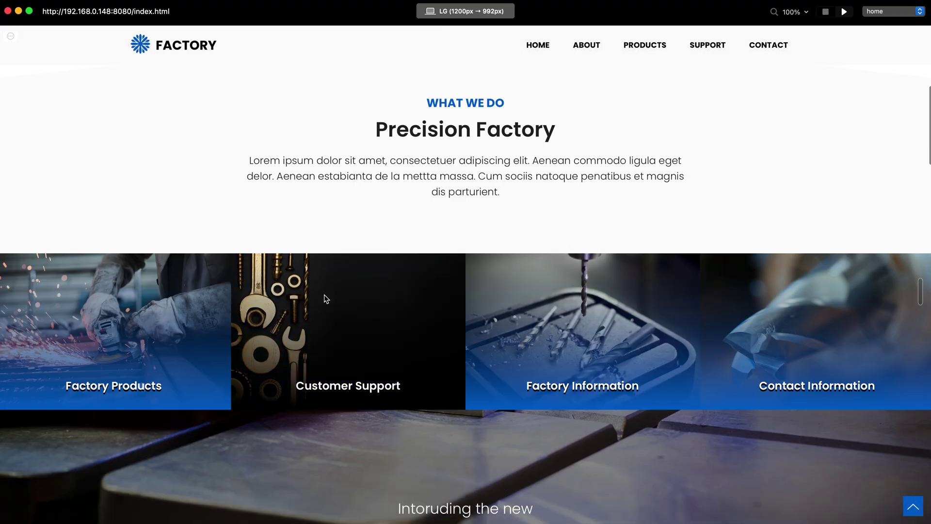
pyautogui.click(830, 14)
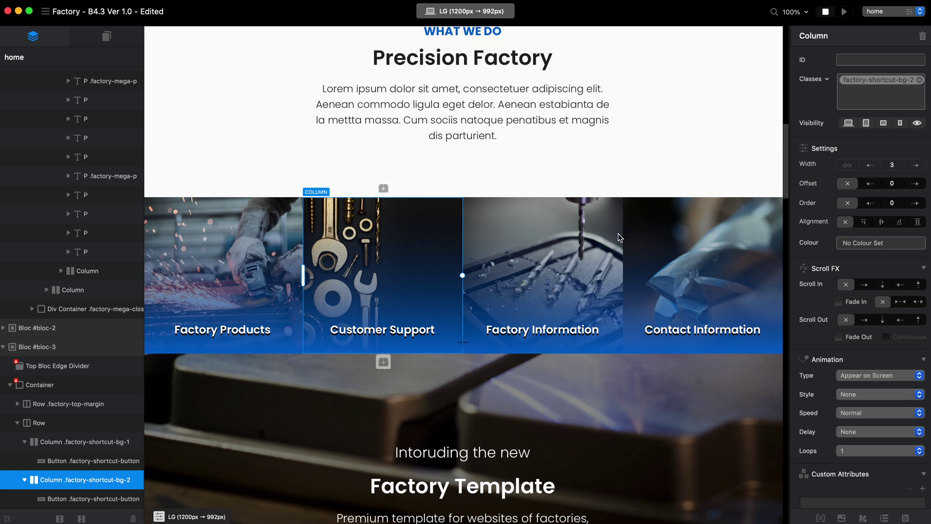
# Switch to Safari and examine the Customer Testimonials section on the Factory demo home page while scrolling through it
pyautogui.moveTo(784, 193); pyautogui.dragTo(806, 304)
pyautogui.press('super+Tab')
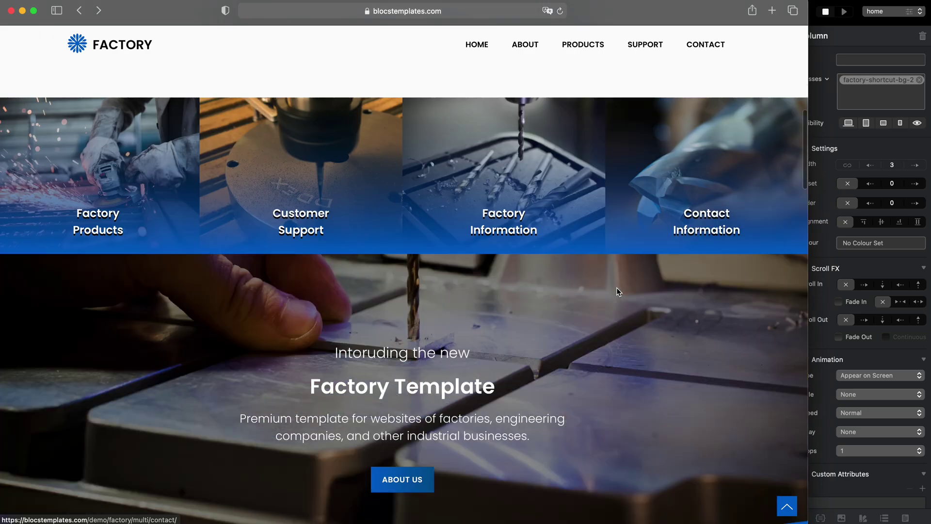
pyautogui.scroll(-20, 618, 289)
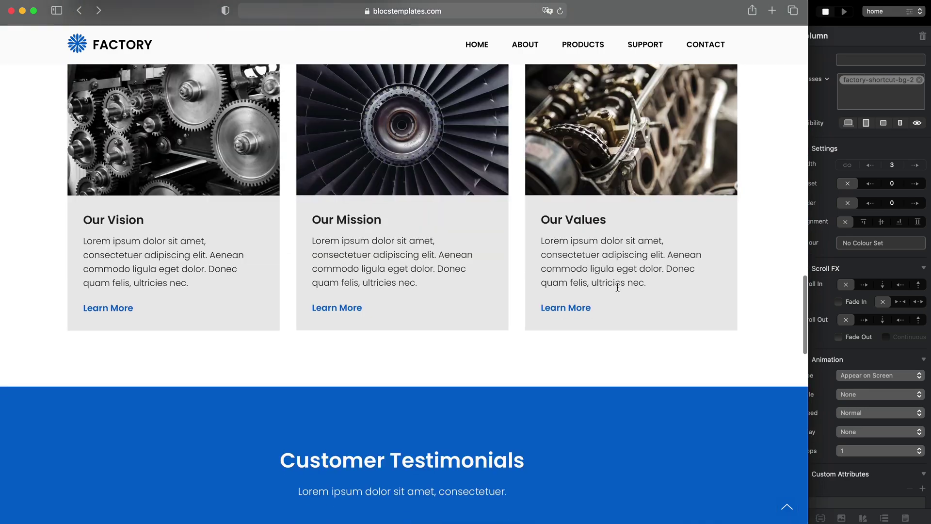
pyautogui.scroll(-15, 617, 290)
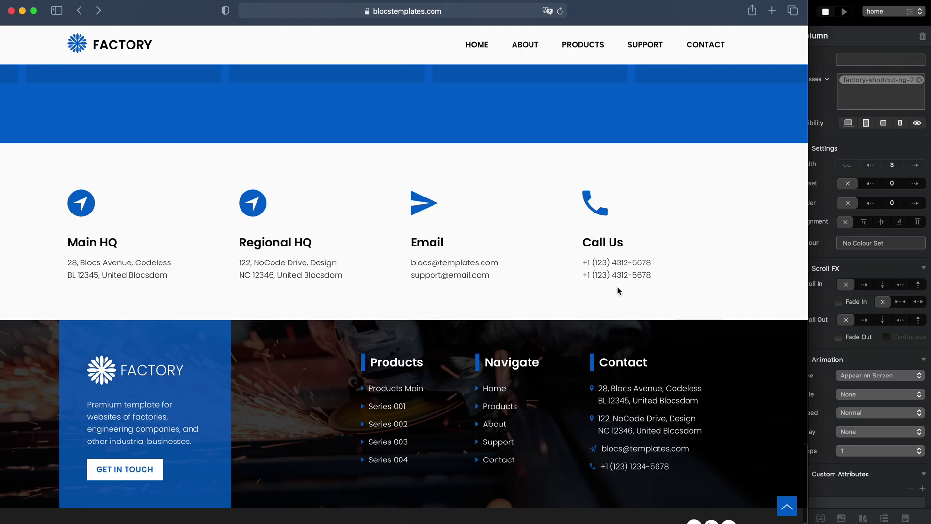
pyautogui.scroll(10, 617, 290)
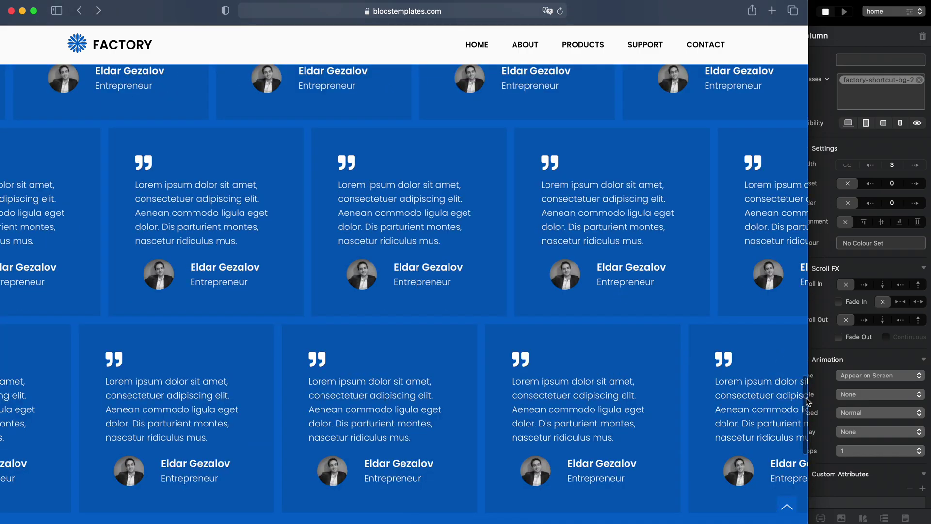
pyautogui.moveTo(808, 401); pyautogui.dragTo(828, 361)
pyautogui.moveTo(631, 13); pyautogui.dragTo(689, 16)
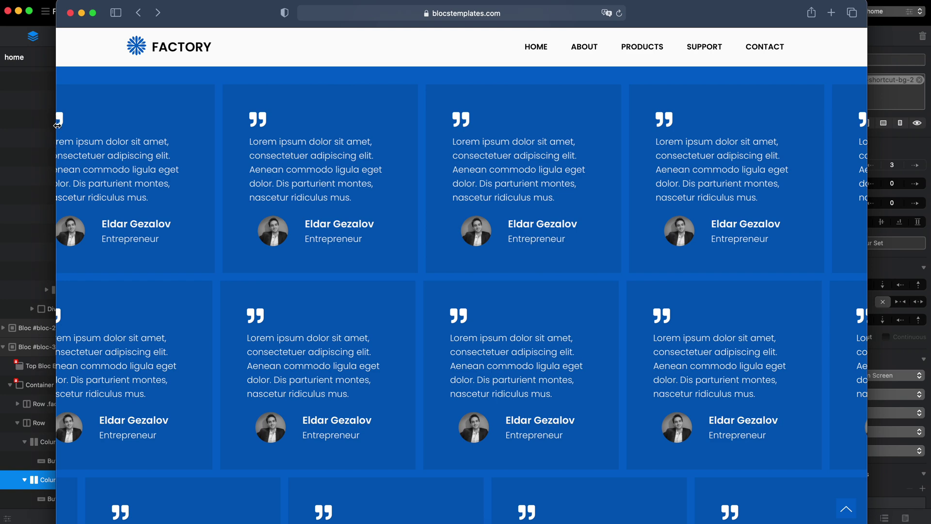
pyautogui.scroll(-2, 855, 349)
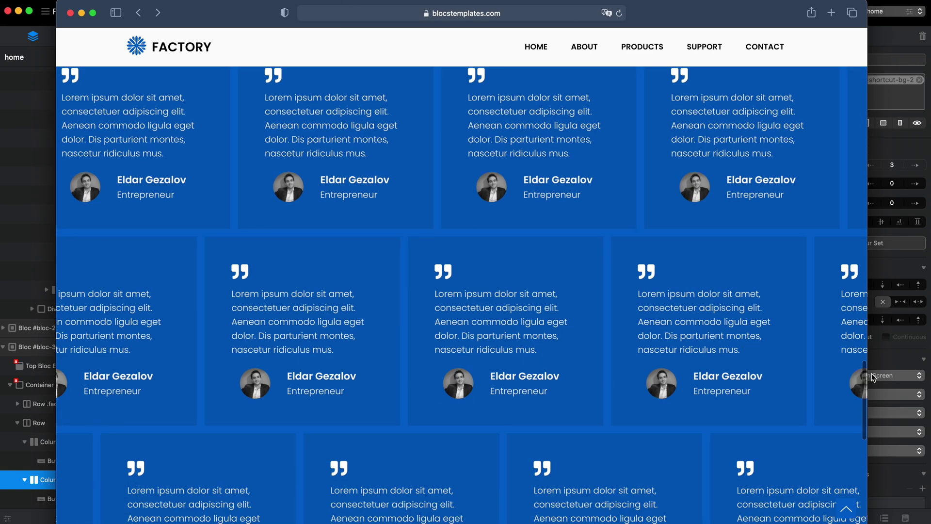
pyautogui.moveTo(865, 379); pyautogui.dragTo(866, 319)
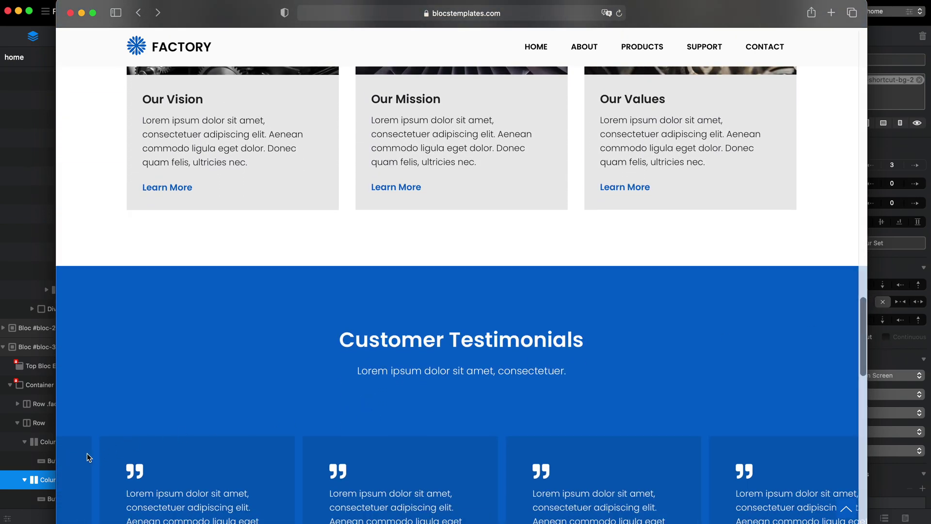
pyautogui.moveTo(863, 331); pyautogui.dragTo(887, 391)
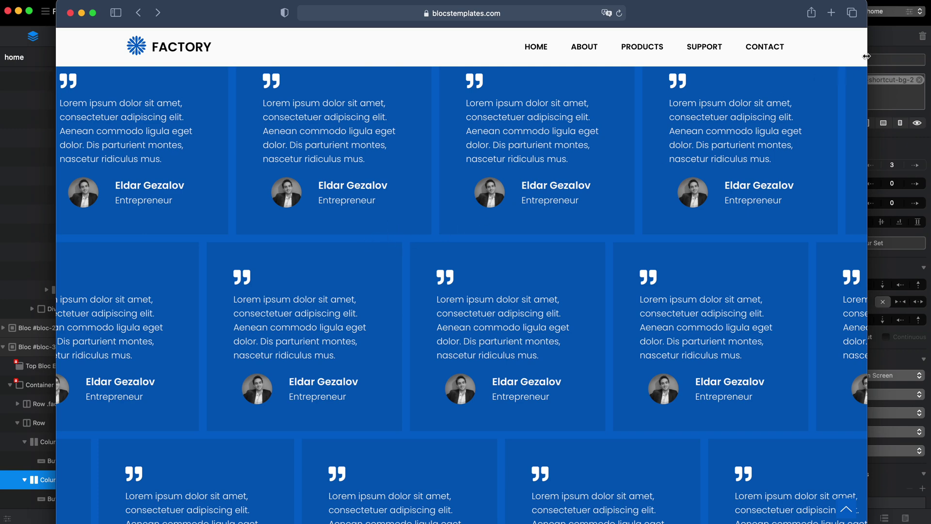
# Switch back to Blocs and inspect the testimonial rows on the home page at 60% zoom, ending at 100% zoom
pyautogui.click(879, 37)
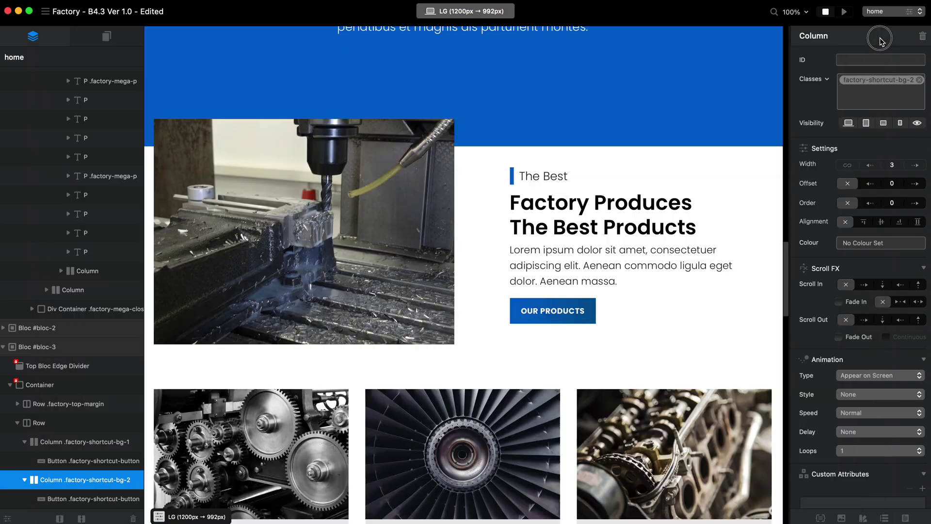
pyautogui.scroll(-15, 786, 269)
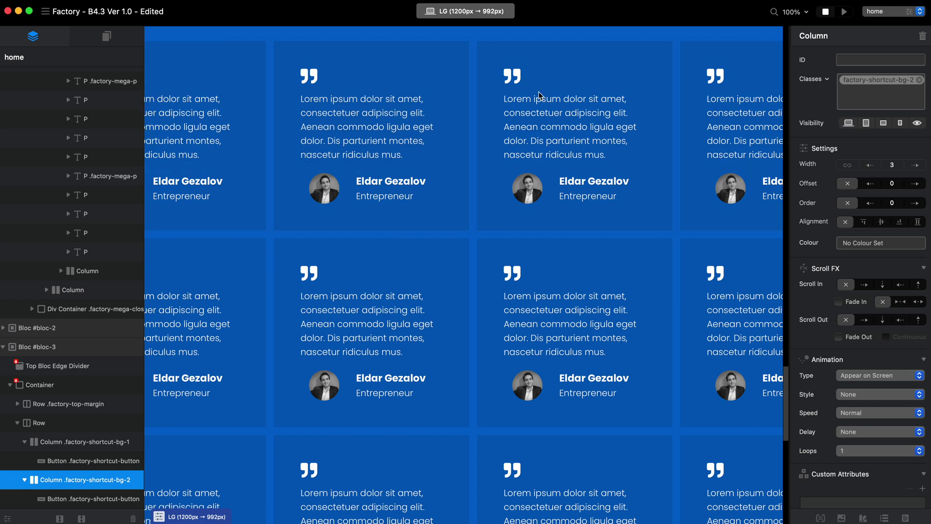
pyautogui.click(798, 12)
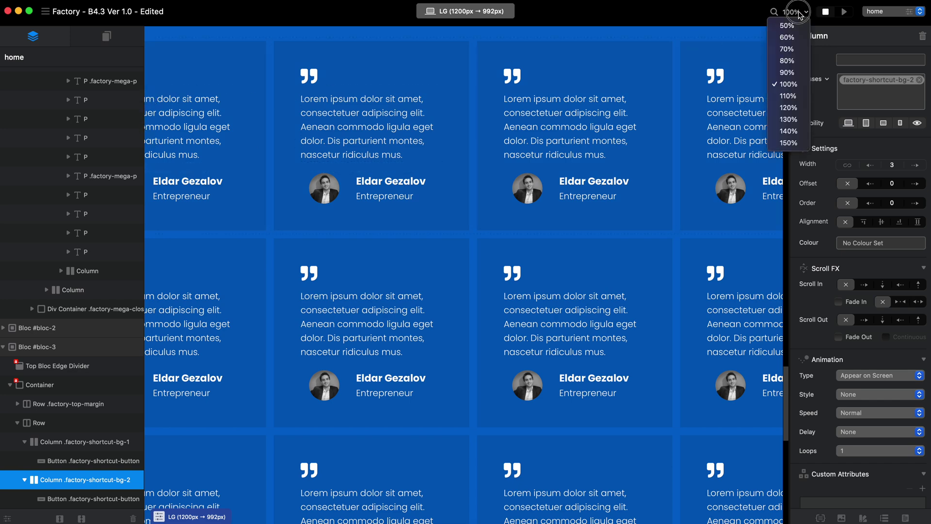
pyautogui.click(791, 43)
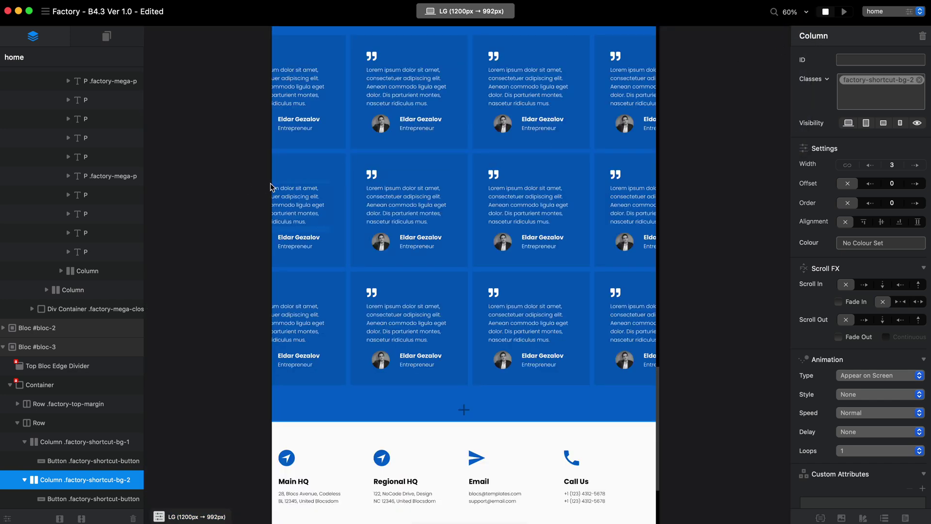
pyautogui.click(796, 14)
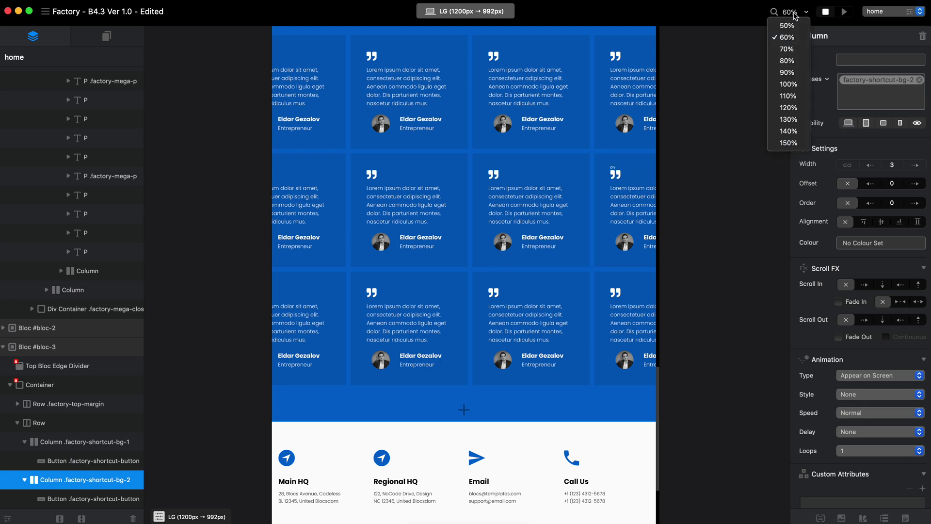
pyautogui.click(789, 84)
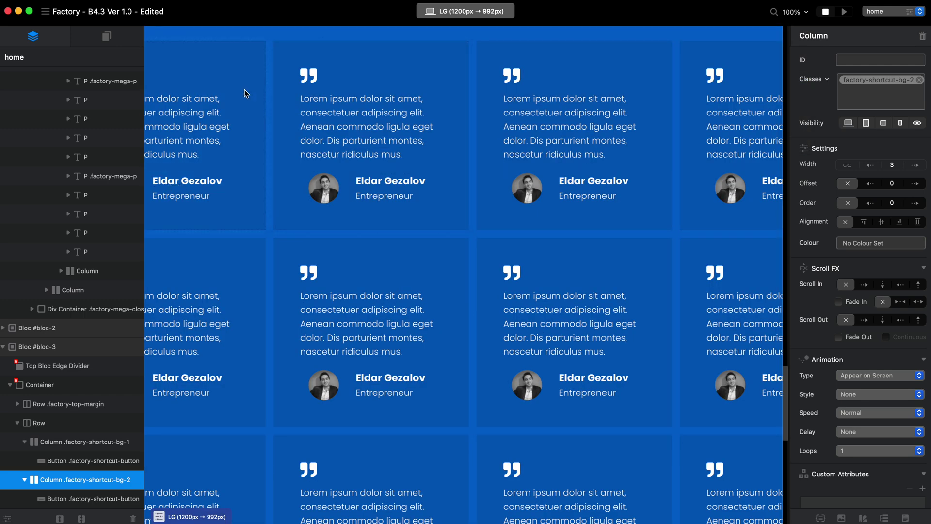
# Select the Div Container around the first row of testimonial cards and remove its factory-testimonials class
pyautogui.click(237, 68)
pyautogui.click(68, 481)
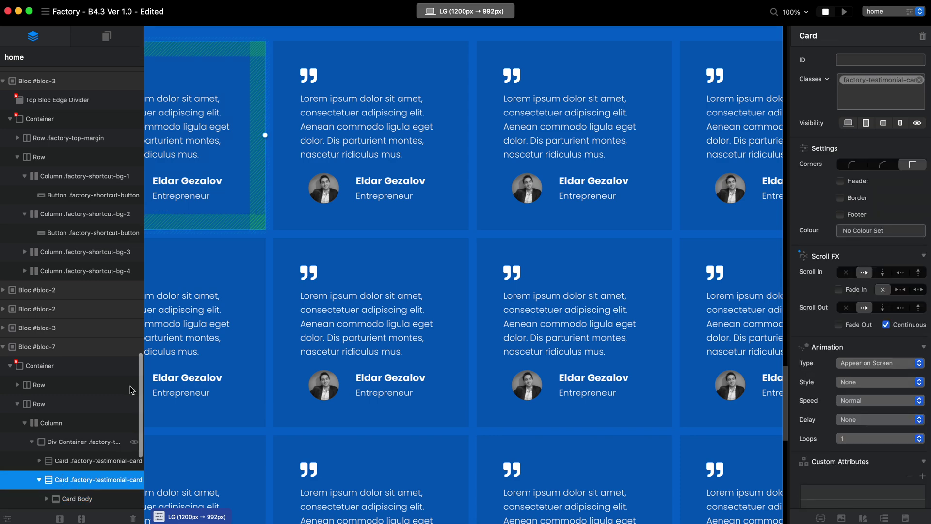
pyautogui.click(70, 442)
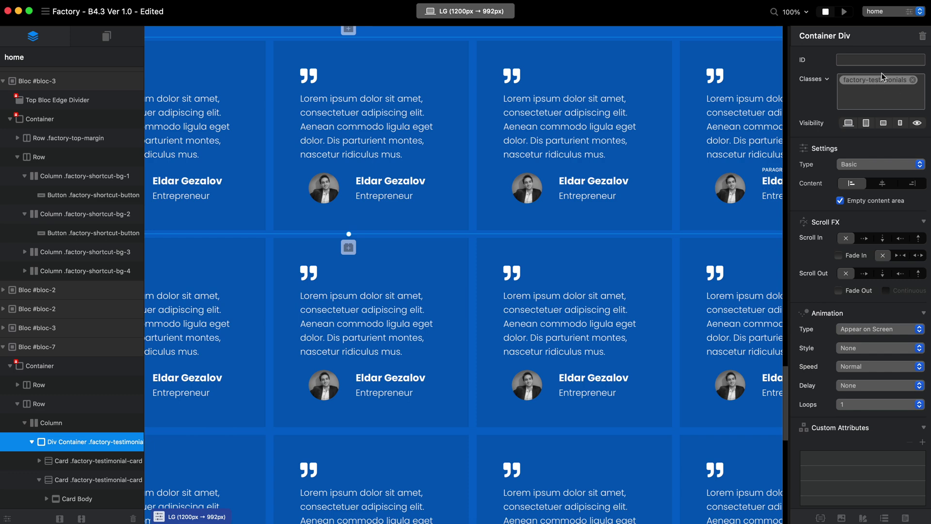
pyautogui.click(884, 95)
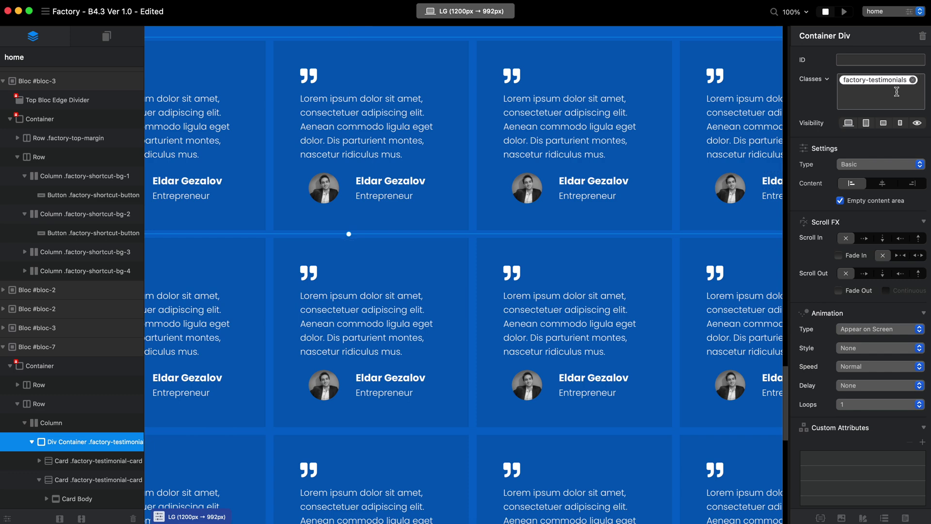
pyautogui.click(913, 80)
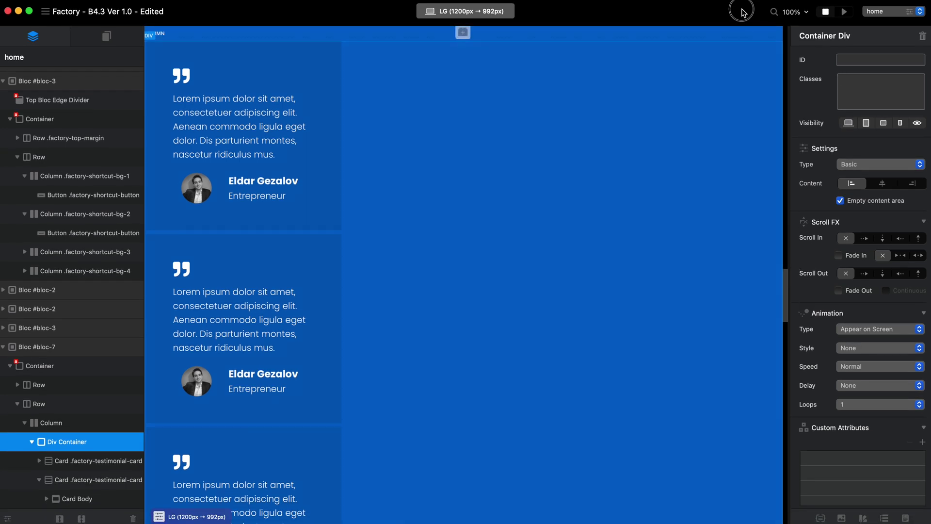
pyautogui.moveTo(786, 297); pyautogui.dragTo(809, 301)
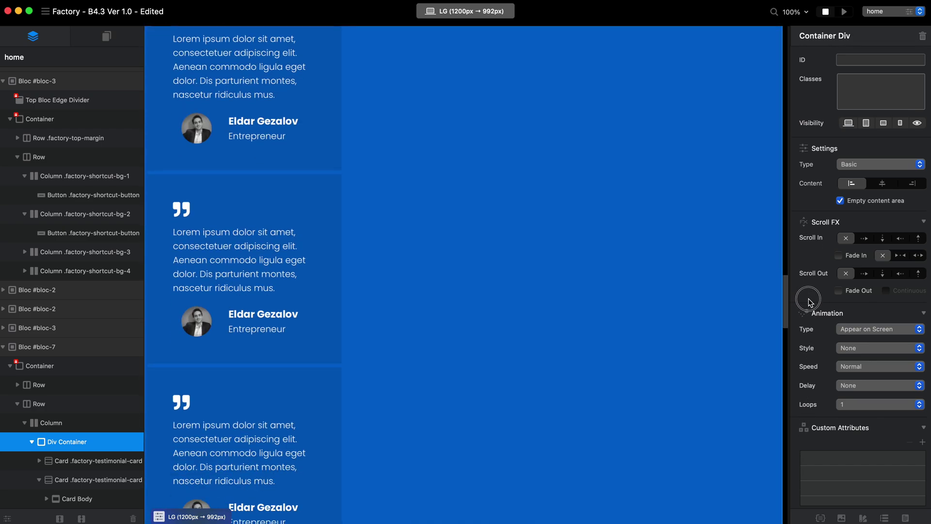
# Select the Div Container around the first row of testimonial cards and add the factory-testimonials class back to it
pyautogui.click(275, 77)
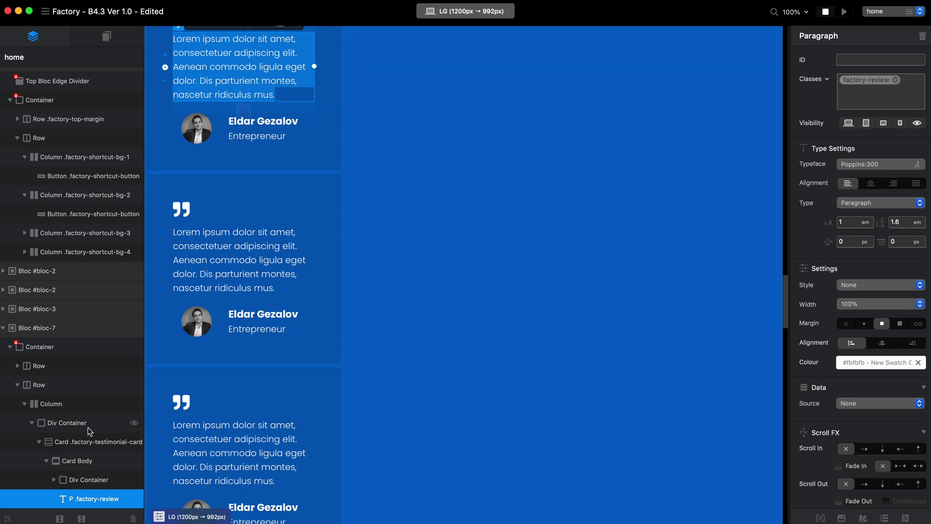
pyautogui.click(70, 423)
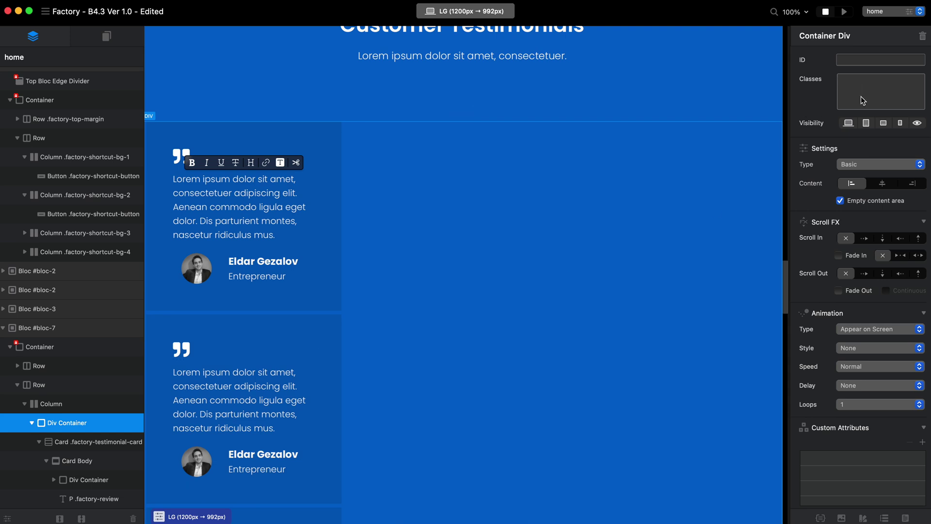
pyautogui.write('factory-testimonials')
pyautogui.press('Return')
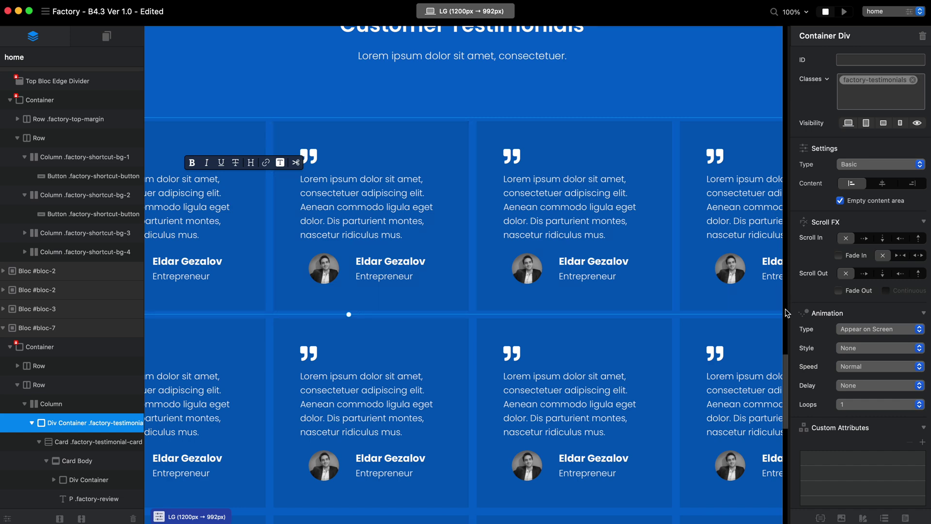
pyautogui.scroll(-1, 466, 388)
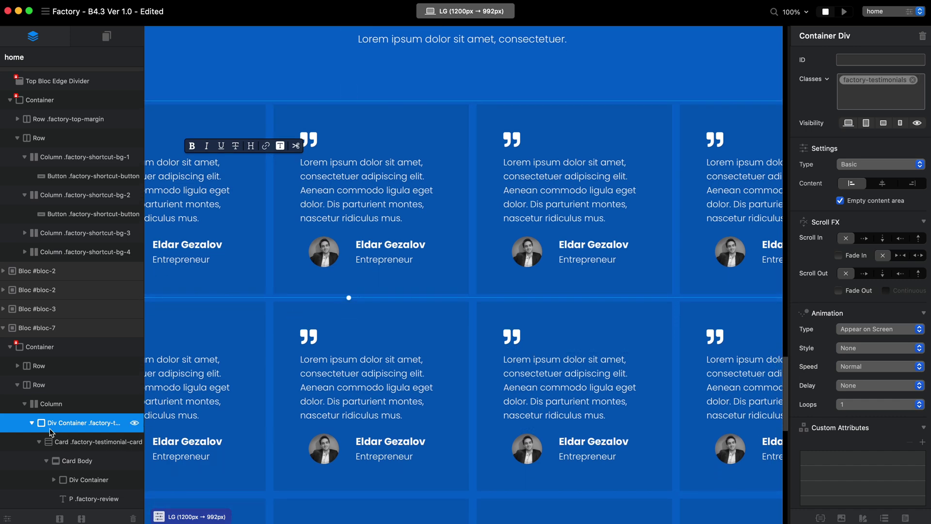
# Collapse the first testimonial container, compare the three row containers, and remove the factory-testimonials class from the second one
pyautogui.click(33, 423)
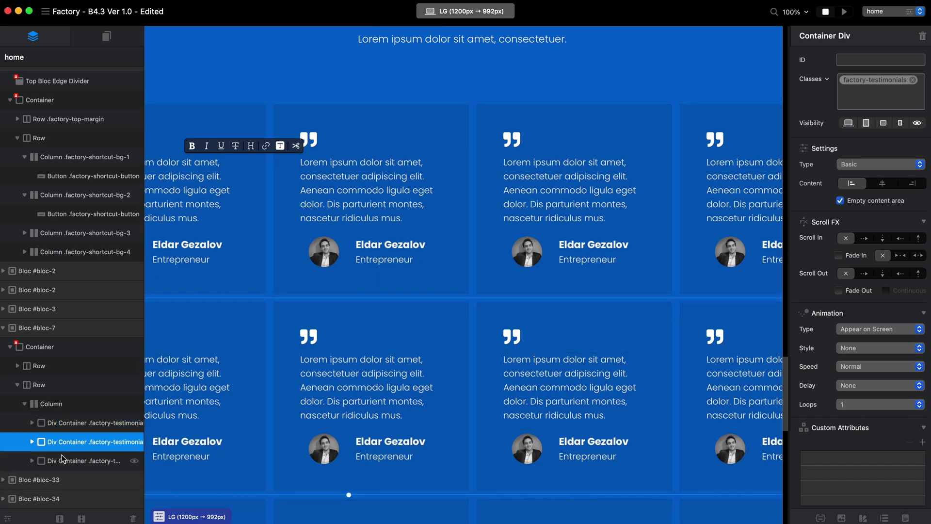
pyautogui.click(62, 459)
pyautogui.click(59, 422)
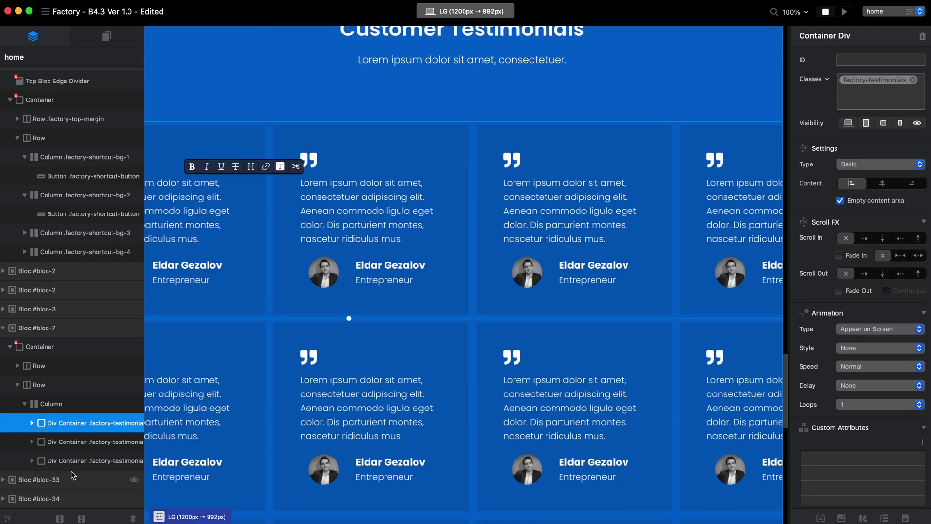
pyautogui.click(75, 465)
pyautogui.moveTo(74, 465); pyautogui.dragTo(67, 448)
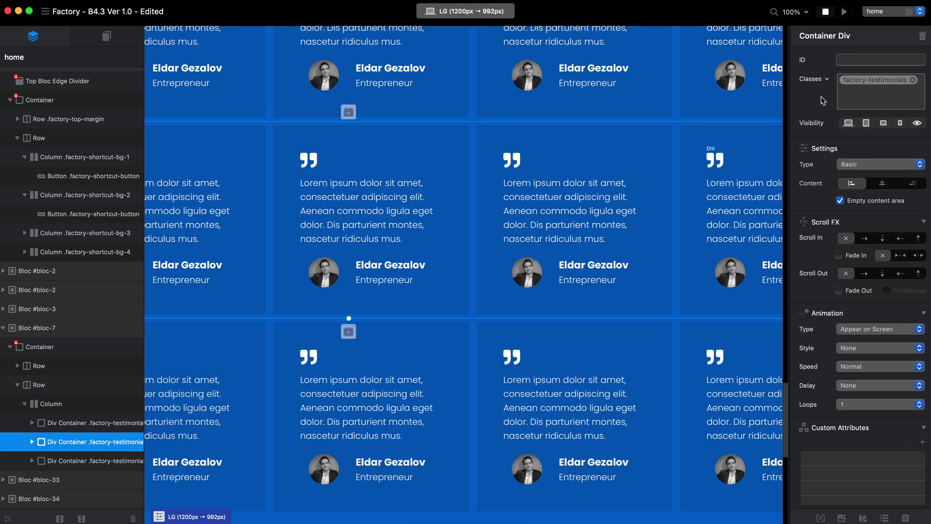
pyautogui.click(912, 80)
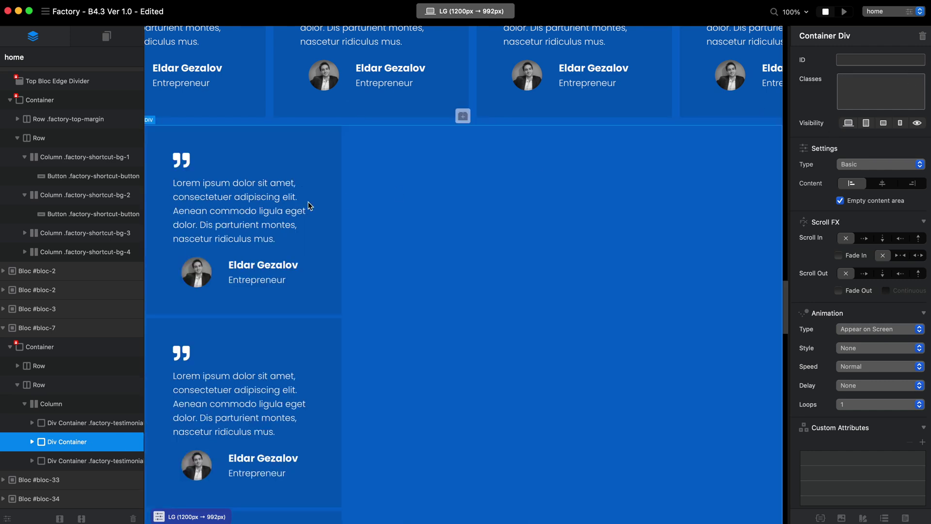
# Reapply the factory-testimonials class to the Div Container around the second row of testimonial cards
pyautogui.click(261, 210)
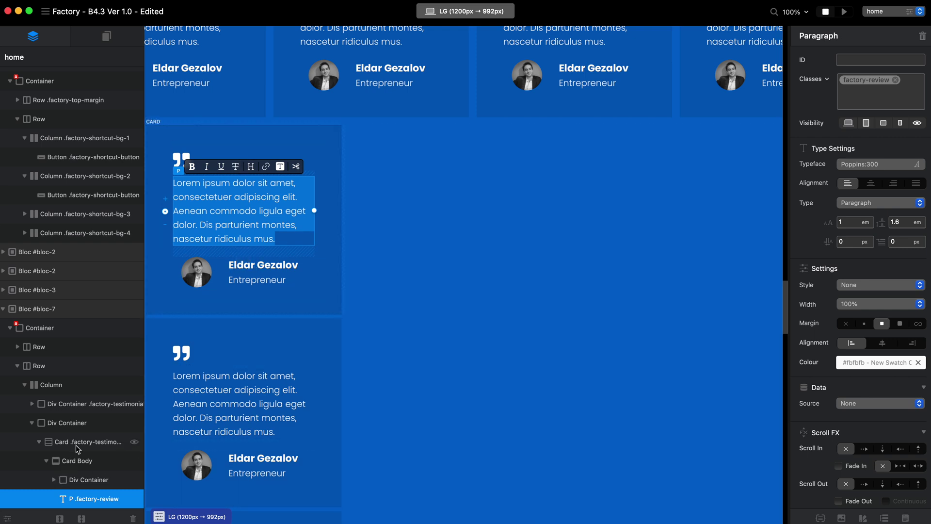
pyautogui.click(74, 424)
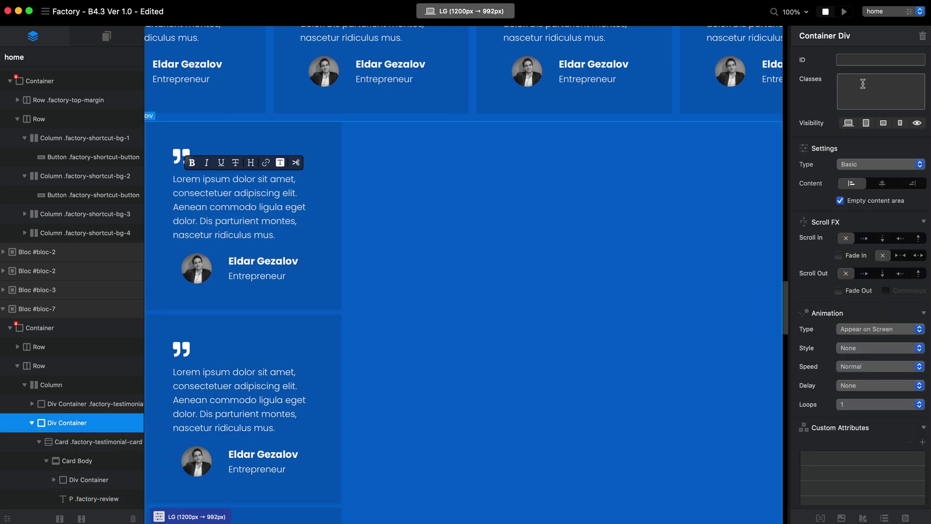
pyautogui.write('tes')
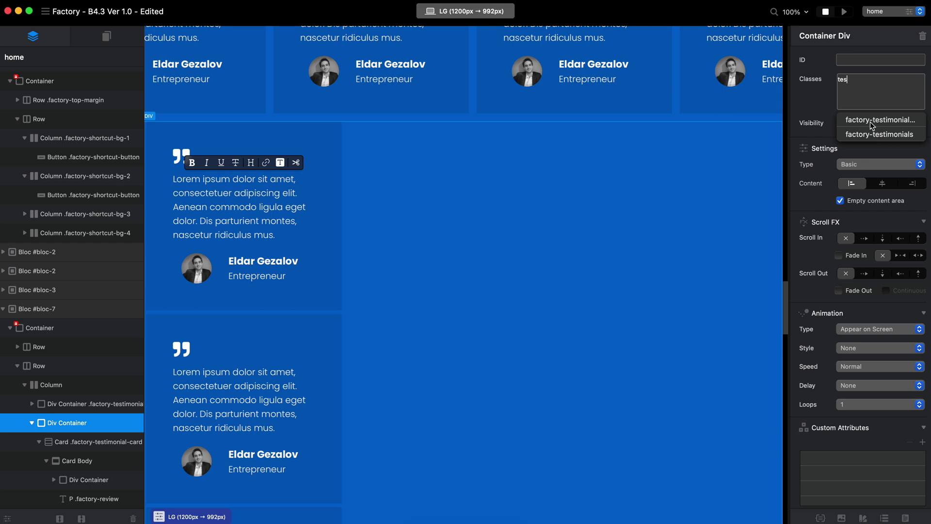
pyautogui.click(896, 135)
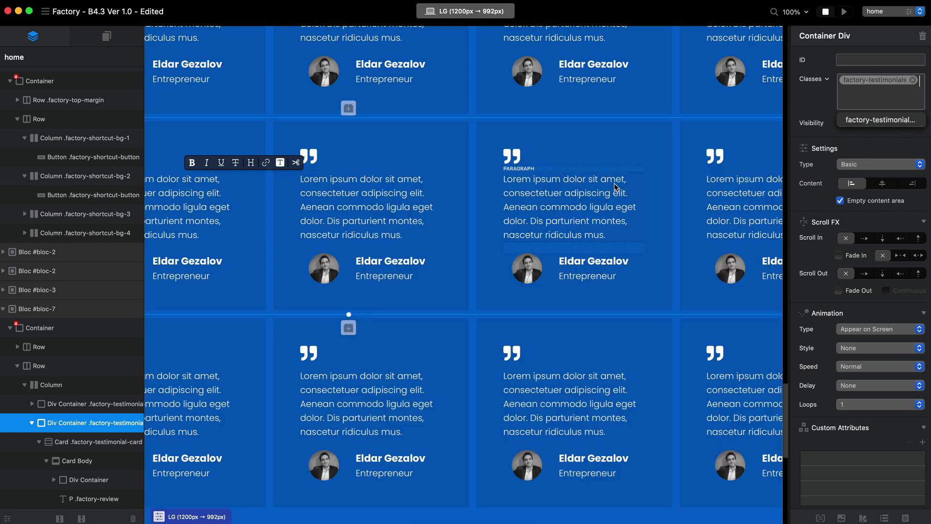
# Preview the home page, check its sections down to Customer Testimonials, and return to editing
pyautogui.click(844, 12)
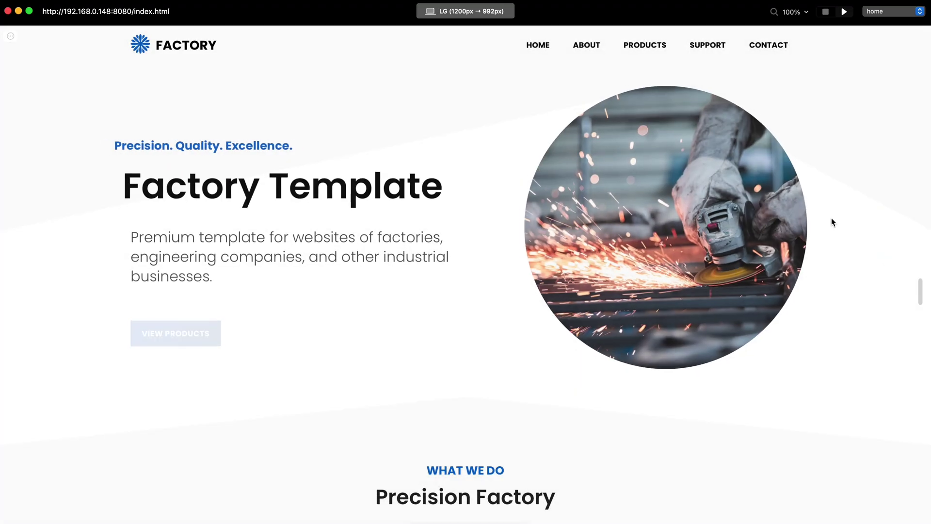
pyautogui.scroll(-20, 909, 272)
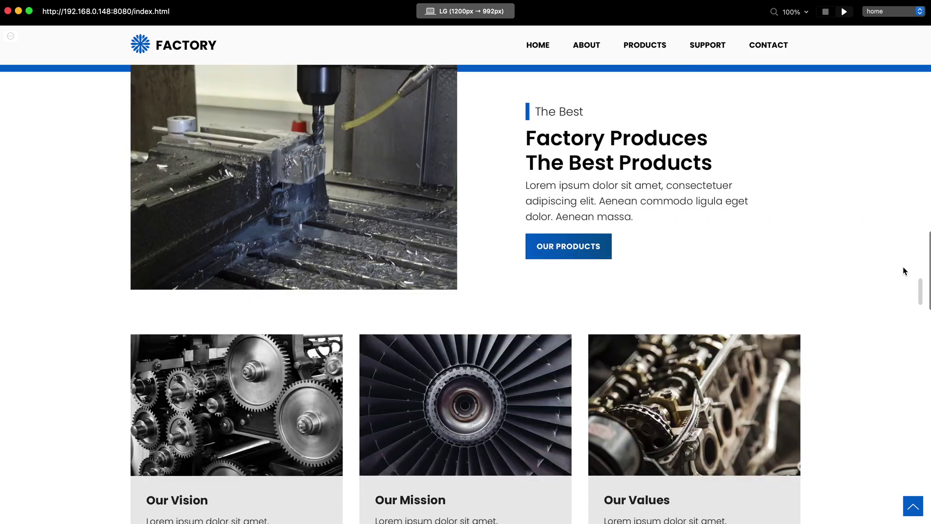
pyautogui.scroll(5, 905, 271)
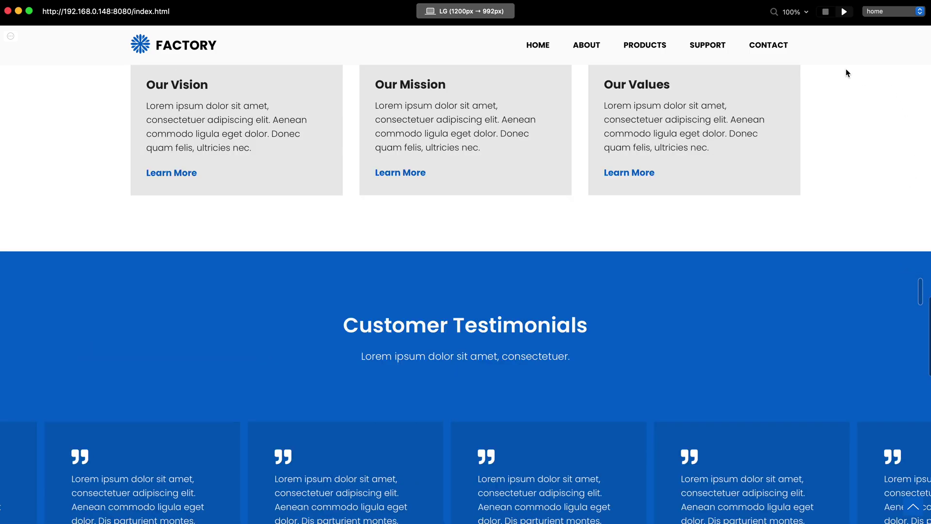
pyautogui.click(825, 11)
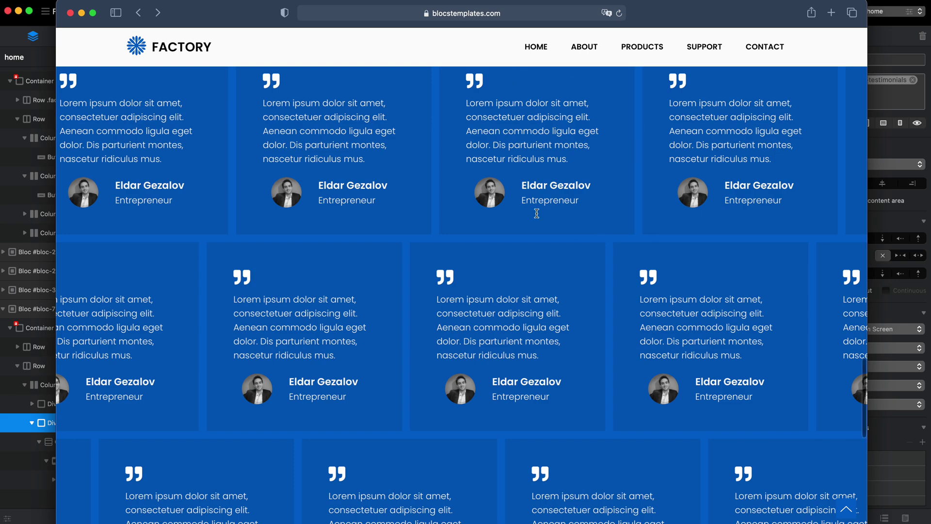
# Switch to Safari, open the About page of the Factory demo, and examine its opening section
pyautogui.scroll(10, 516, 210)
pyautogui.scroll(15, 557, 189)
pyautogui.click(585, 47)
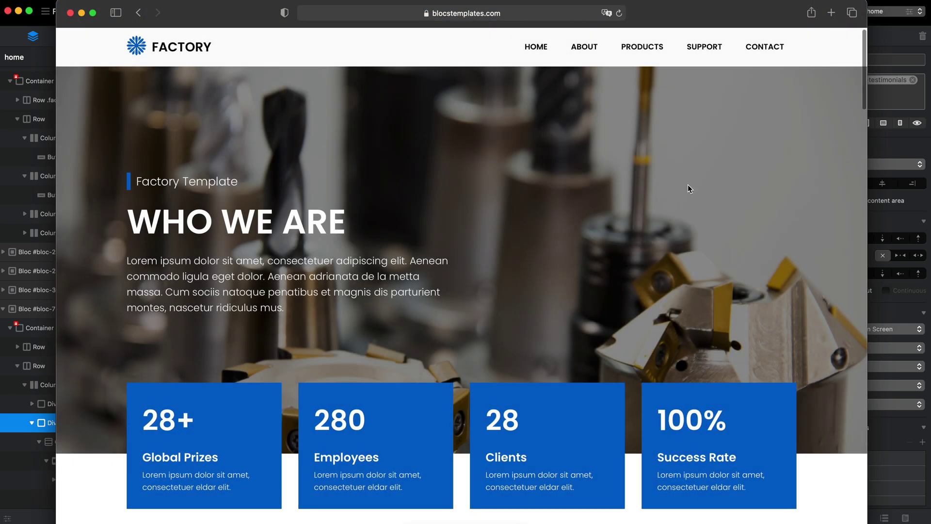
pyautogui.scroll(-5, 687, 185)
pyautogui.scroll(2, 688, 184)
# Check the About page's responsive layout by narrowing the browser window to mobile width and widening it again, then examine the page to its footer
pyautogui.moveTo(868, 246); pyautogui.dragTo(808, 262)
pyautogui.scroll(-10, 645, 286)
pyautogui.scroll(-3, 645, 284)
pyautogui.scroll(5, 694, 277)
pyautogui.scroll(-5, 776, 252)
pyautogui.moveTo(776, 245); pyautogui.dragTo(388, 274)
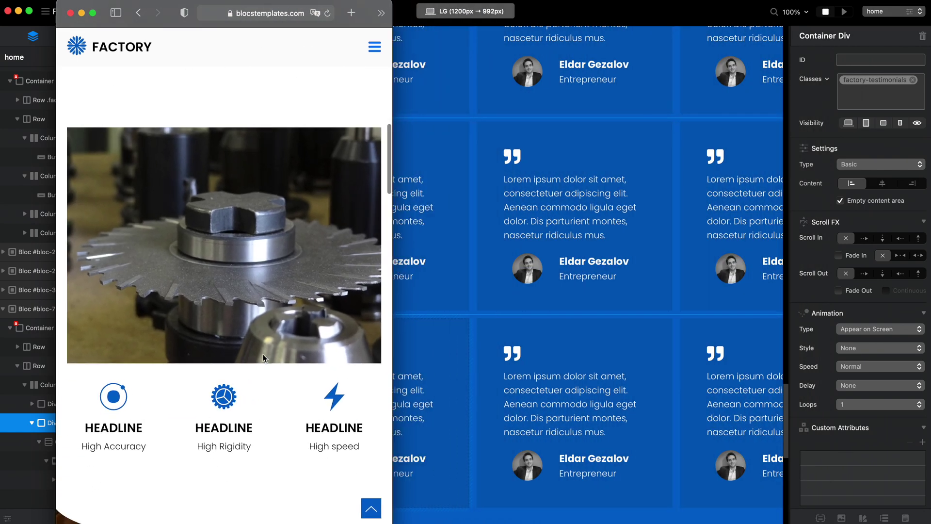
pyautogui.moveTo(395, 368); pyautogui.dragTo(758, 321)
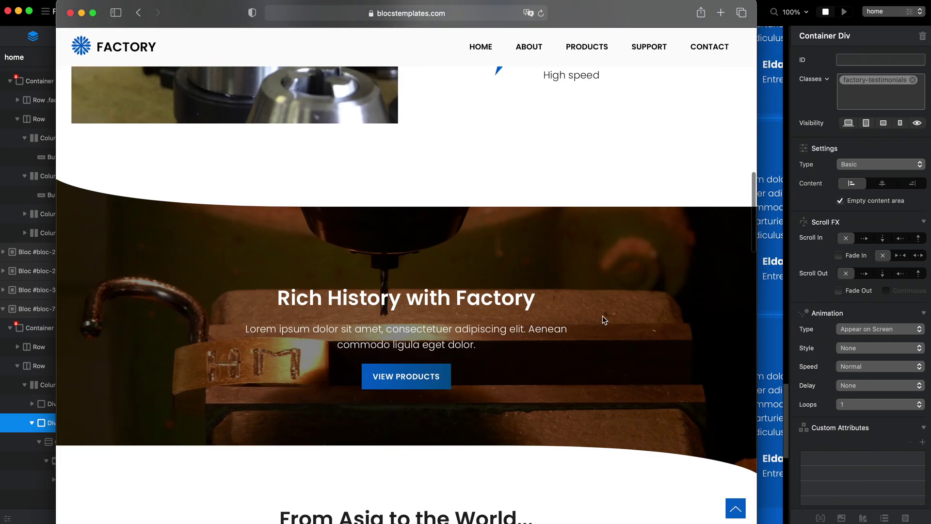
pyautogui.scroll(-20, 603, 316)
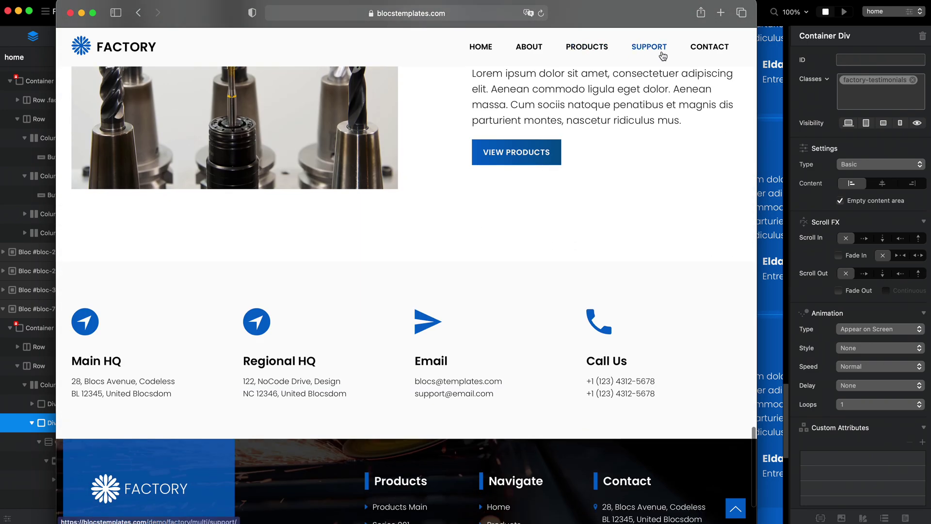
# Open the demo's Support page and examine the Service Location section with its booking hours and map
pyautogui.click(655, 48)
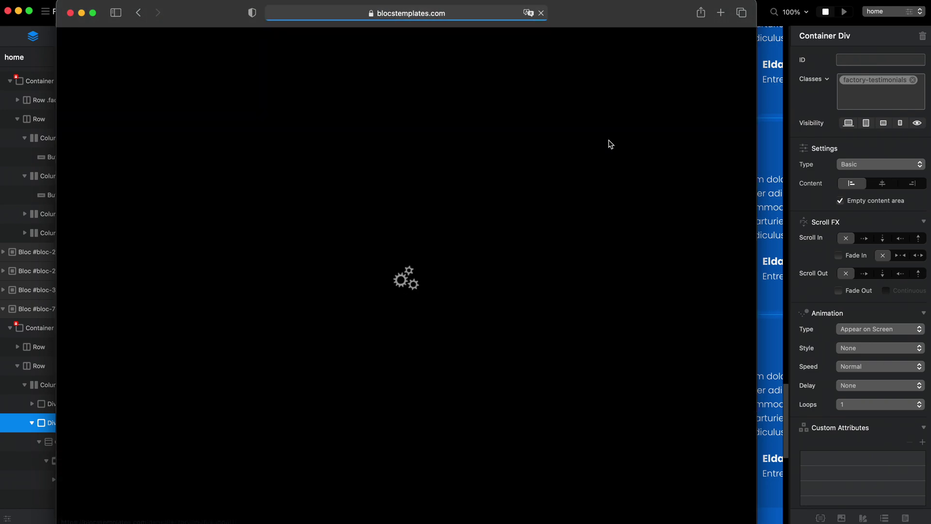
pyautogui.scroll(-15, 591, 180)
pyautogui.scroll(5, 639, 157)
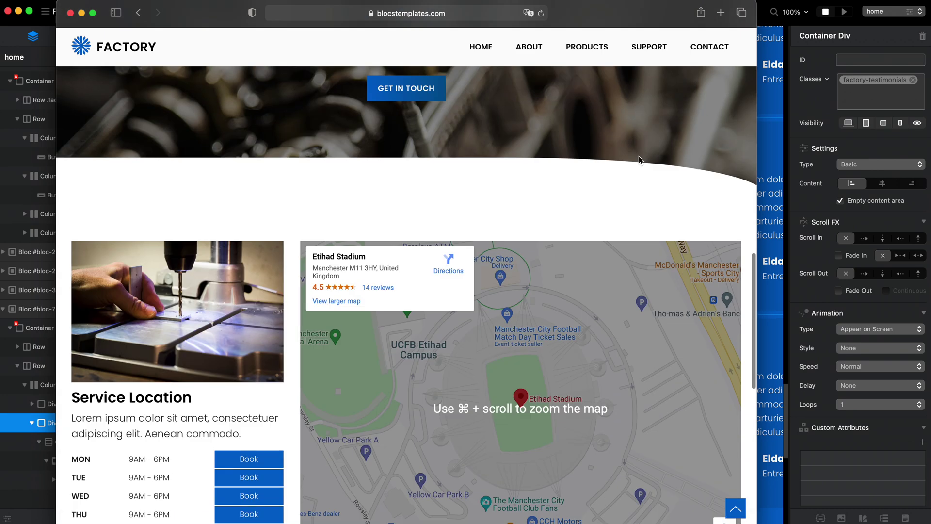
pyautogui.scroll(-4, 640, 157)
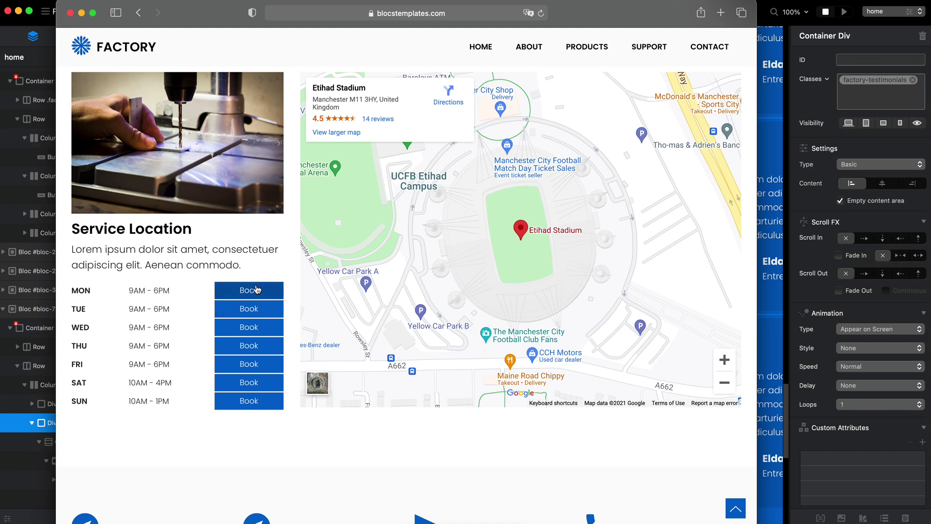
pyautogui.scroll(1, 252, 321)
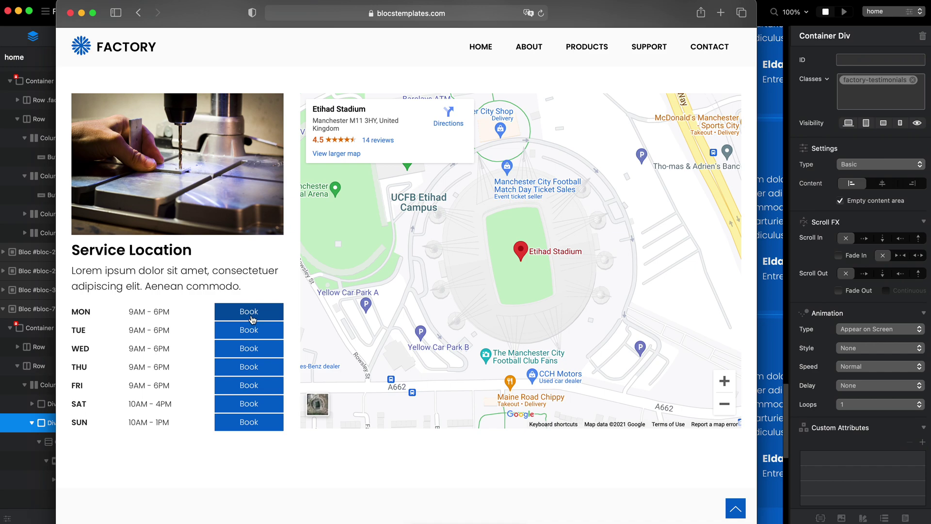
pyautogui.scroll(20, 249, 353)
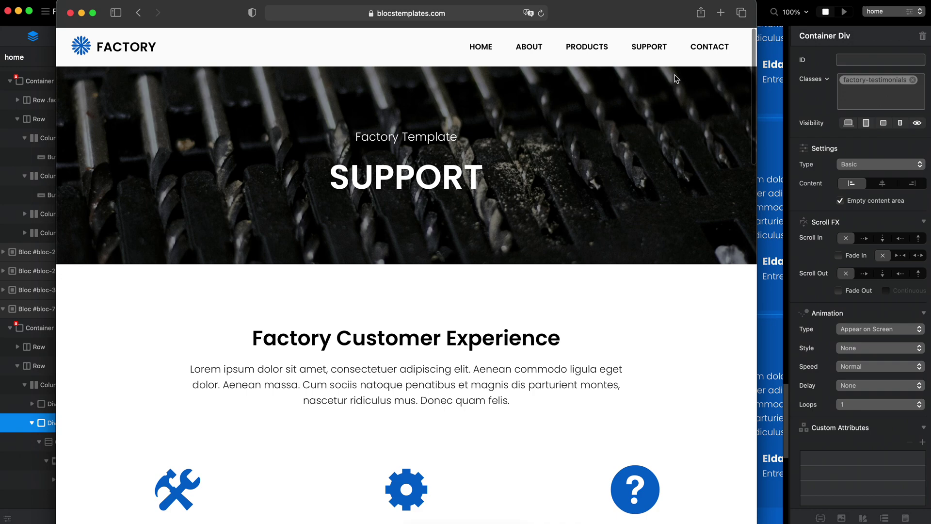
# Open the demo's Contact page and examine the contact form, the contact detail cards and the map
pyautogui.click(708, 47)
pyautogui.scroll(-6, 509, 236)
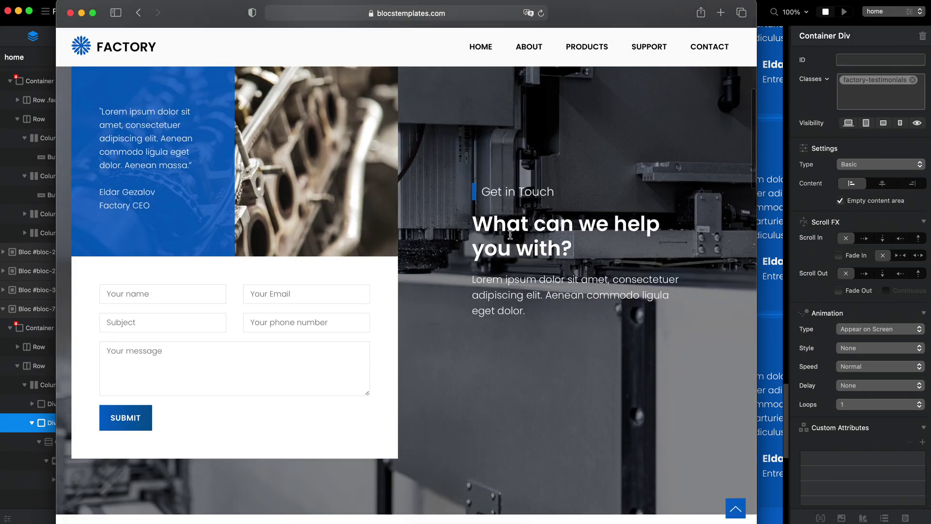
pyautogui.scroll(-15, 510, 236)
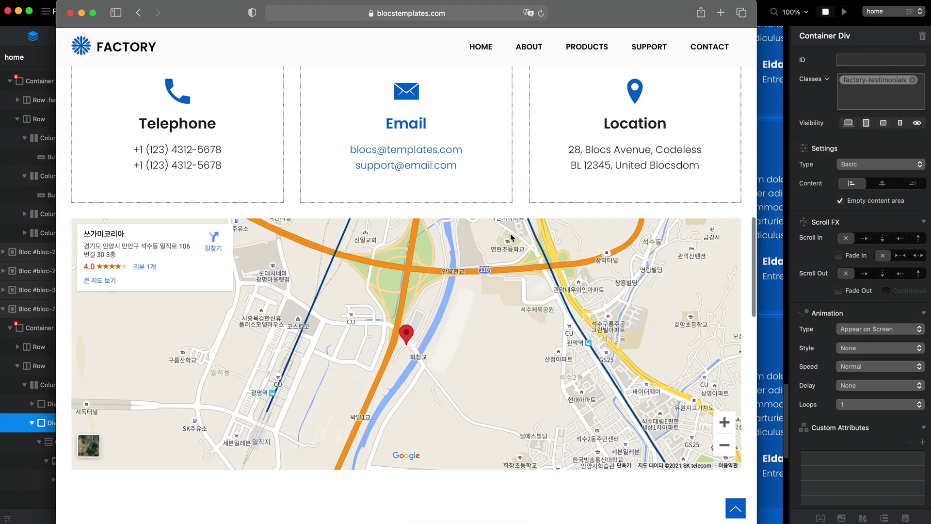
pyautogui.scroll(-3, 510, 235)
pyautogui.moveTo(463, 281); pyautogui.dragTo(429, 319)
pyautogui.scroll(-20, 495, 420)
pyautogui.scroll(20, 496, 421)
pyautogui.scroll(20, 496, 421)
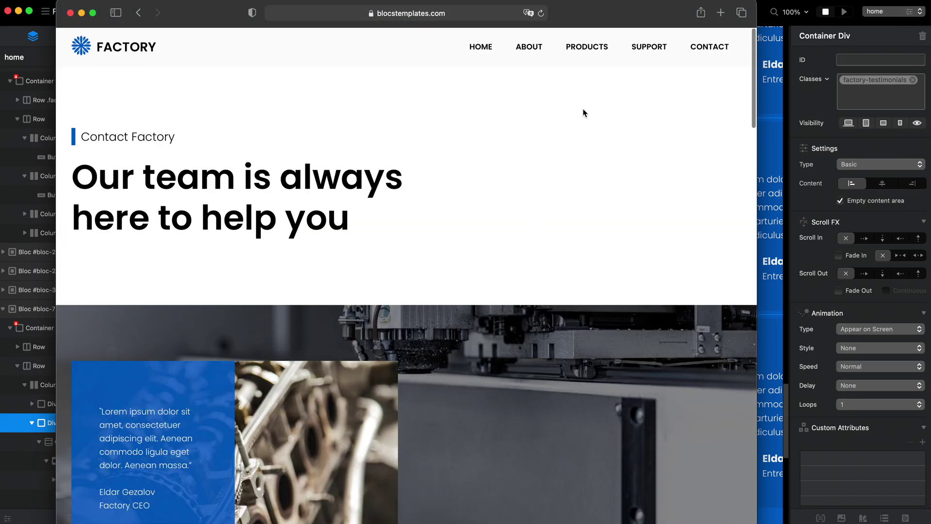
# Open the demo's Products page through the mega menu and view the Series 001 to 004 product cards
pyautogui.click(588, 47)
pyautogui.click(98, 136)
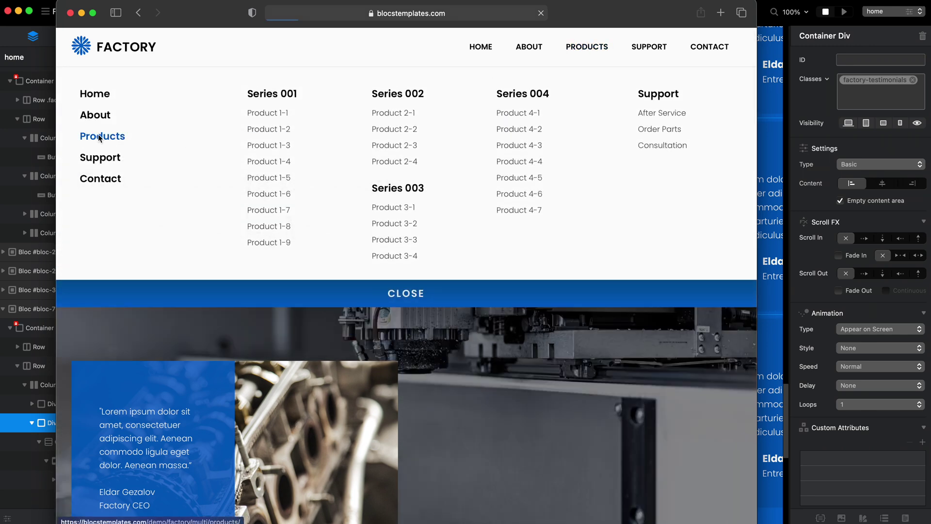
pyautogui.scroll(-8, 574, 197)
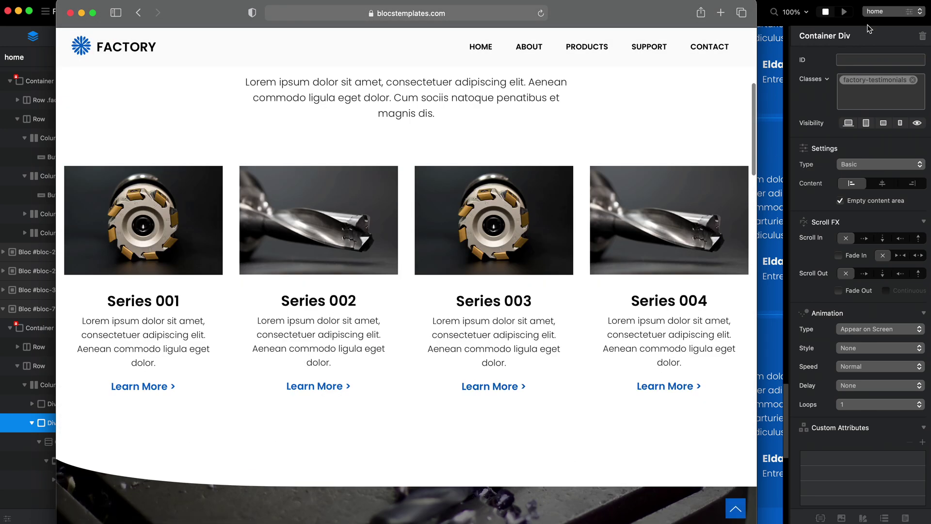
# Switch back to Blocs and open the products page at its Wide Variety of Products section
pyautogui.click(856, 34)
pyautogui.click(885, 13)
pyautogui.click(891, 36)
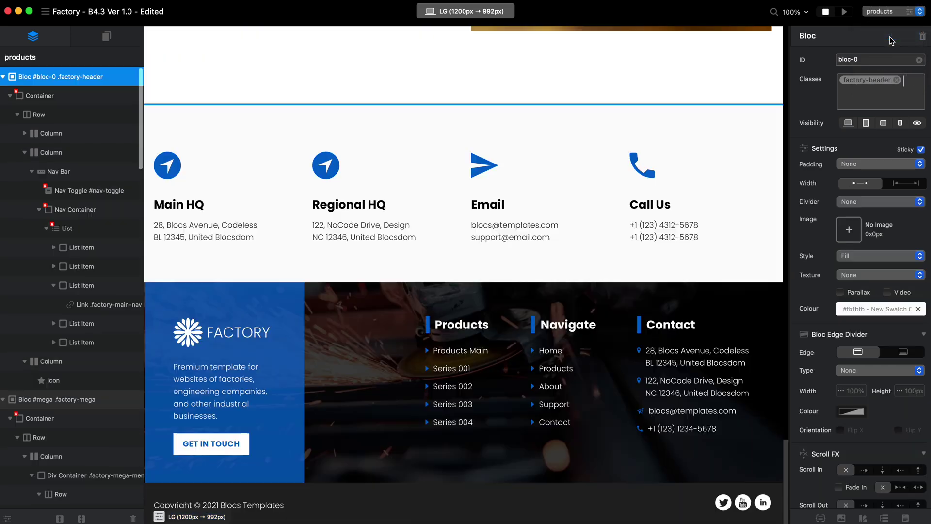
pyautogui.scroll(15, 597, 245)
pyautogui.scroll(20, 732, 218)
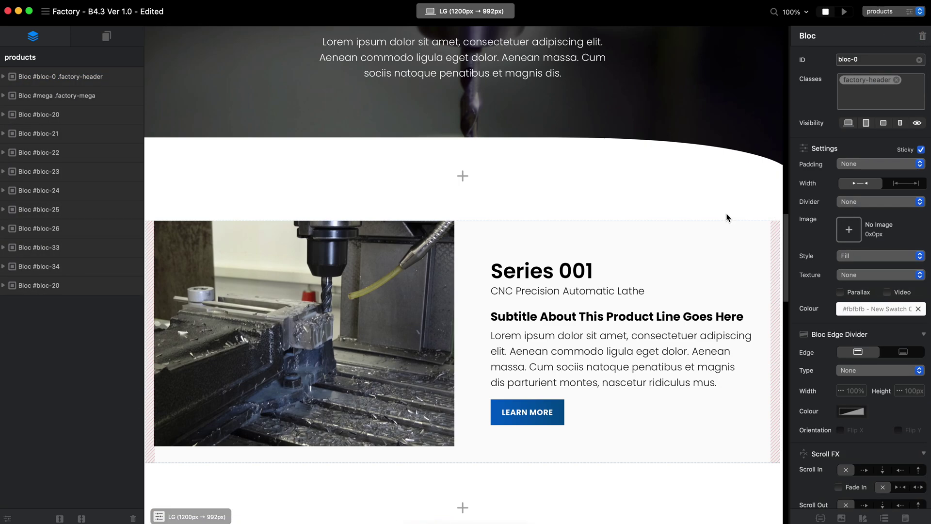
pyautogui.scroll(-2, 706, 224)
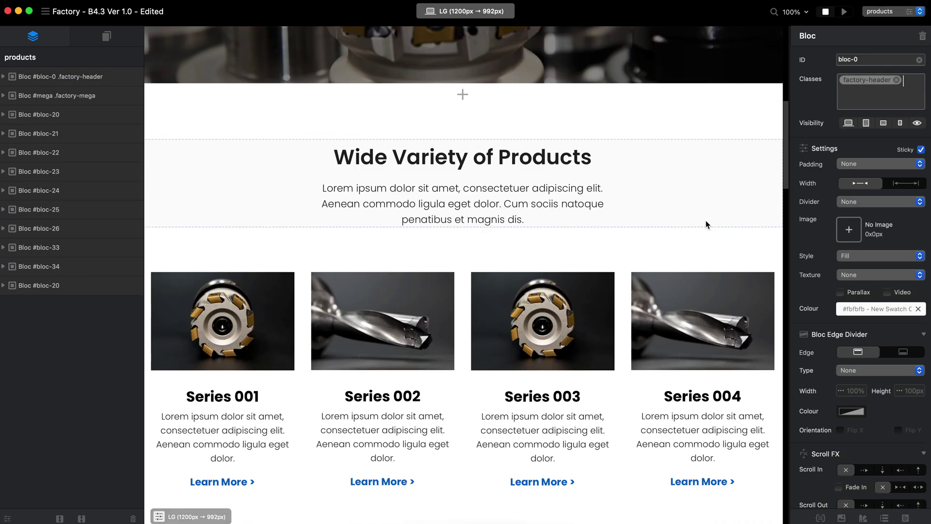
# Select the column holding the Series 002 product card to inspect its settings
pyautogui.click(290, 342)
pyautogui.click(307, 347)
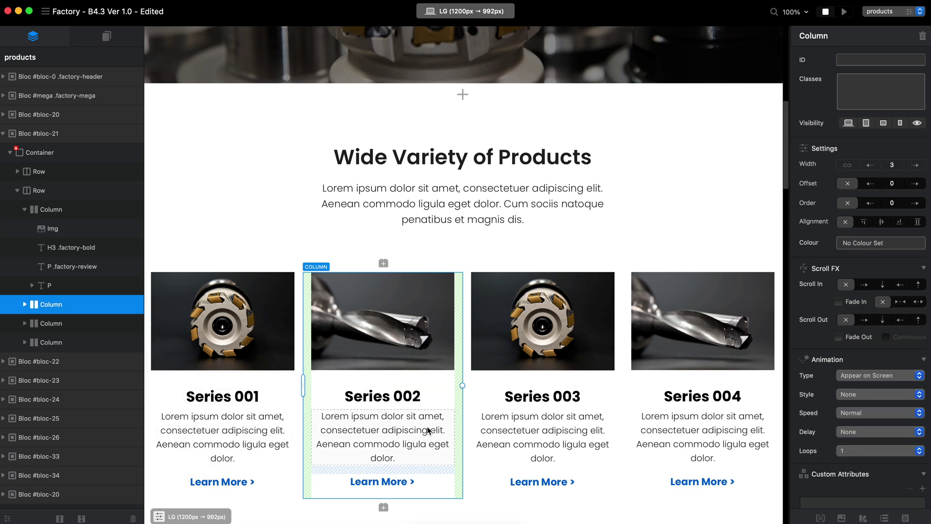
pyautogui.scroll(-2, 378, 395)
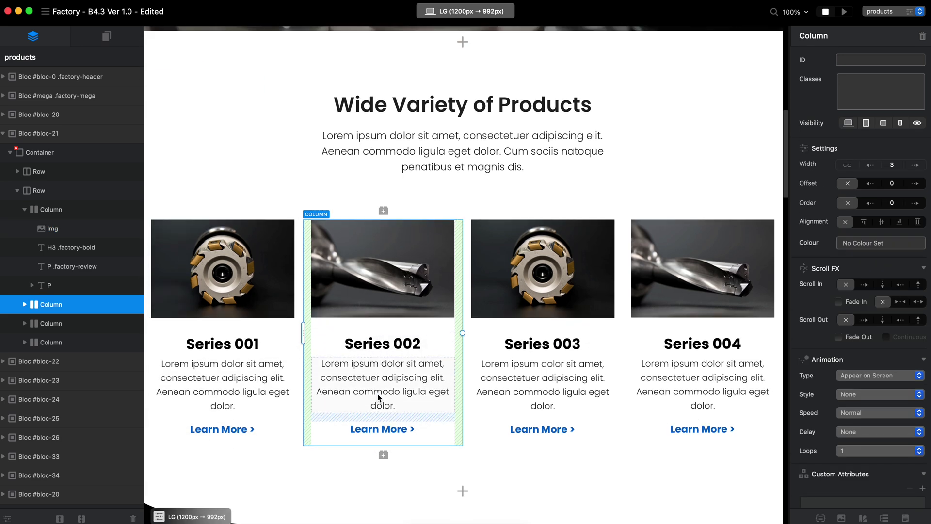
# Inspect the stretched-link class on the Series 002 Learn More link, then test the Series 003 card's clickable area in the browser demo and go back
pyautogui.click(383, 429)
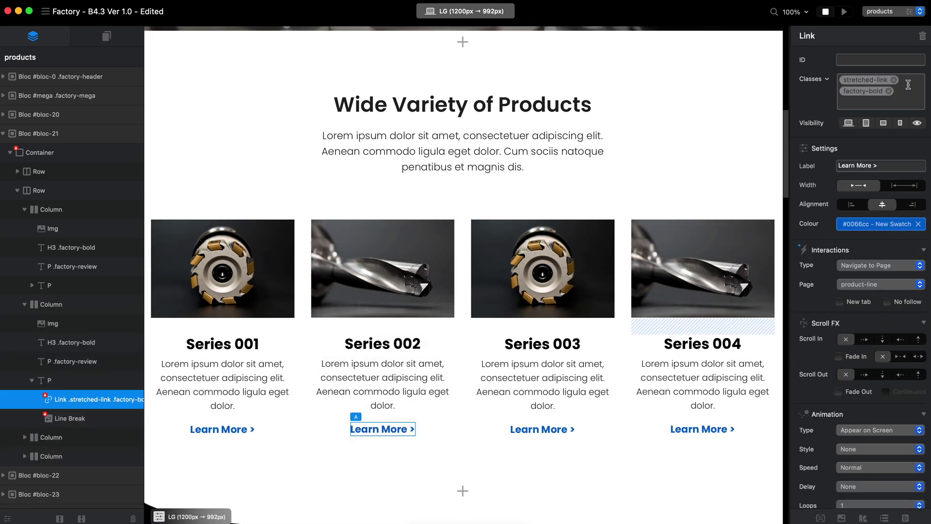
pyautogui.click(884, 79)
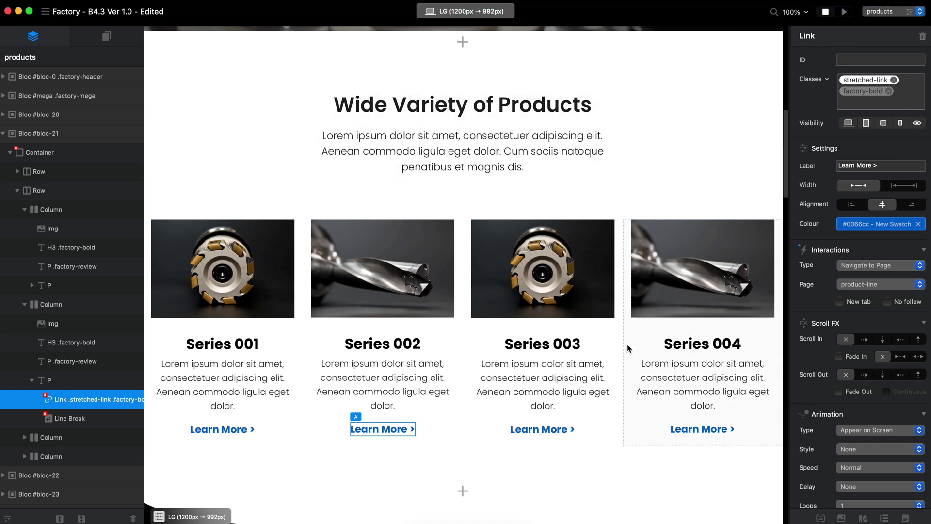
pyautogui.press('super+p')
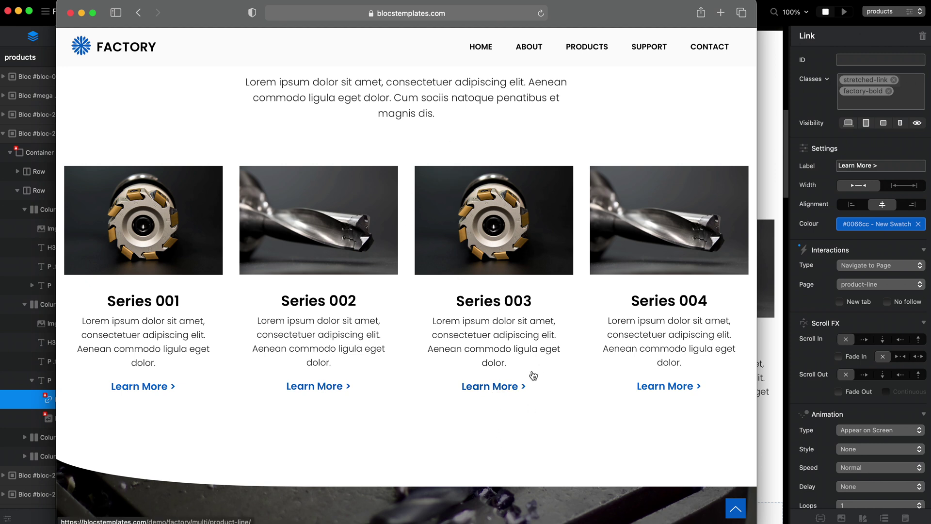
pyautogui.click(529, 183)
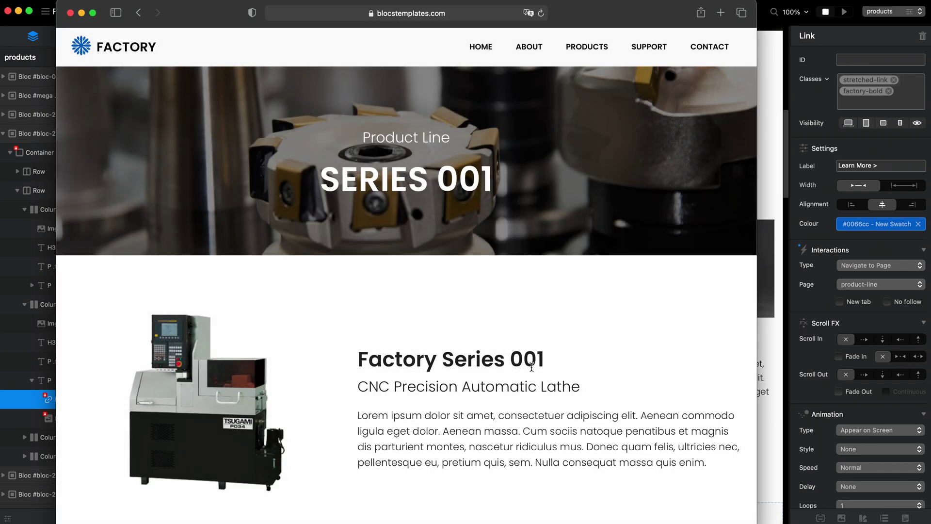
pyautogui.press('super+bracketleft')
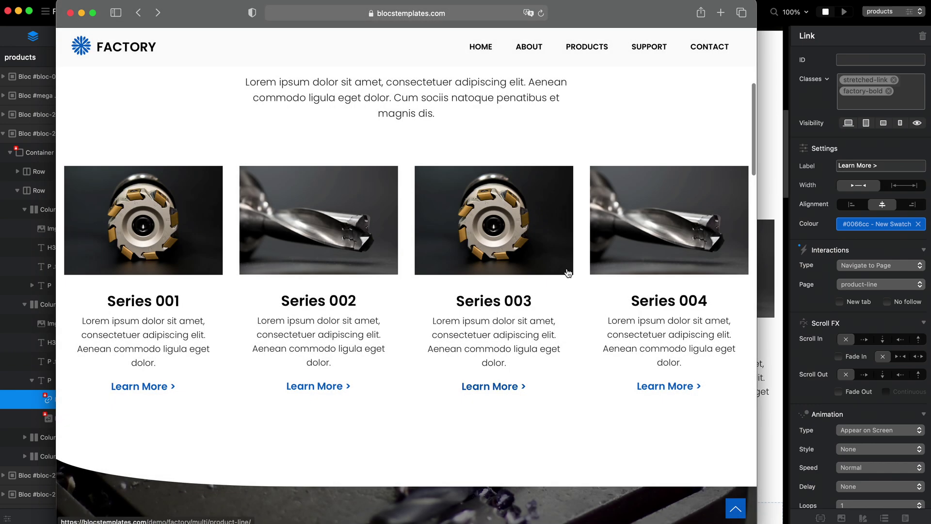
# Switch back to Blocs and inspect the Series 001 and Series 002 Learn More links, including the list of target pages for Series 002
pyautogui.click(807, 52)
pyautogui.click(431, 376)
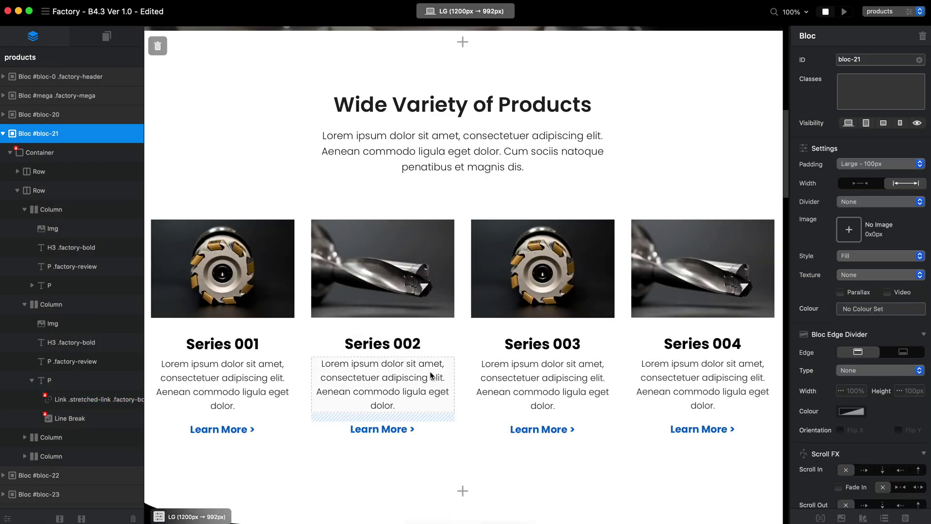
pyautogui.click(390, 431)
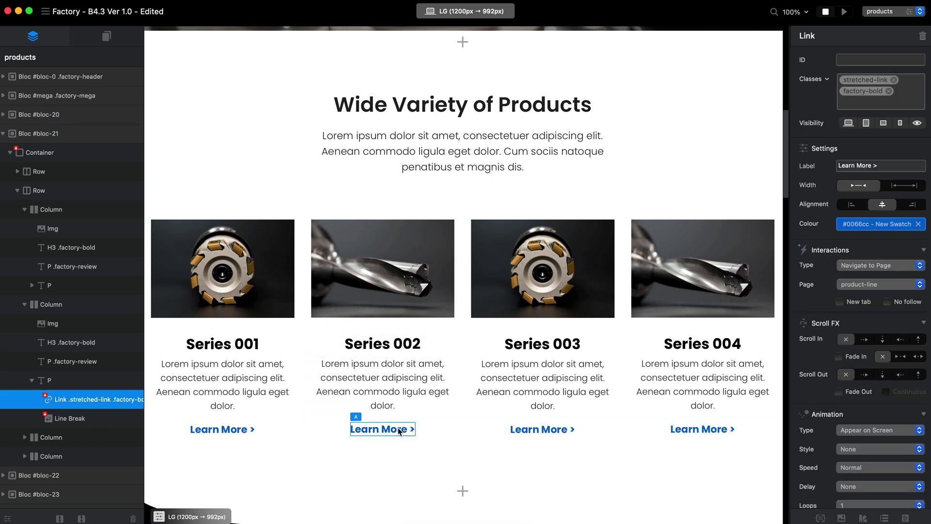
pyautogui.click(232, 432)
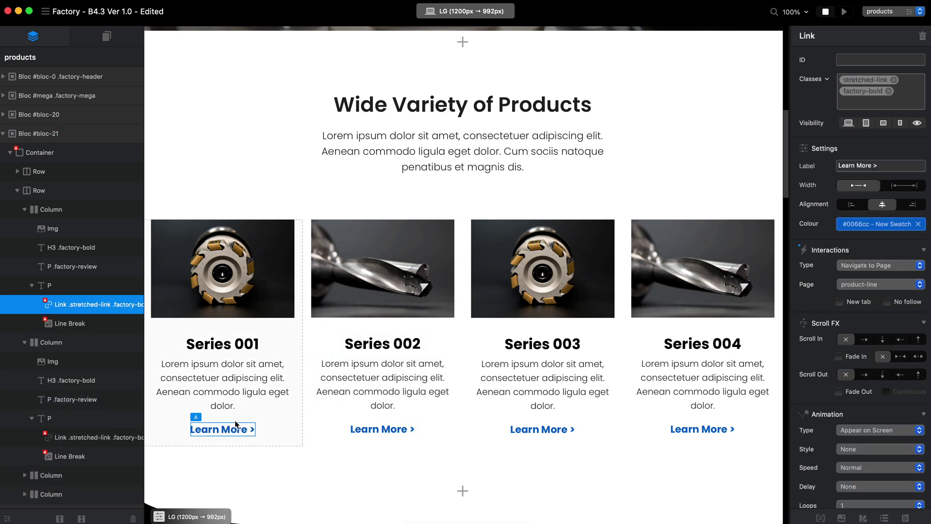
pyautogui.click(374, 430)
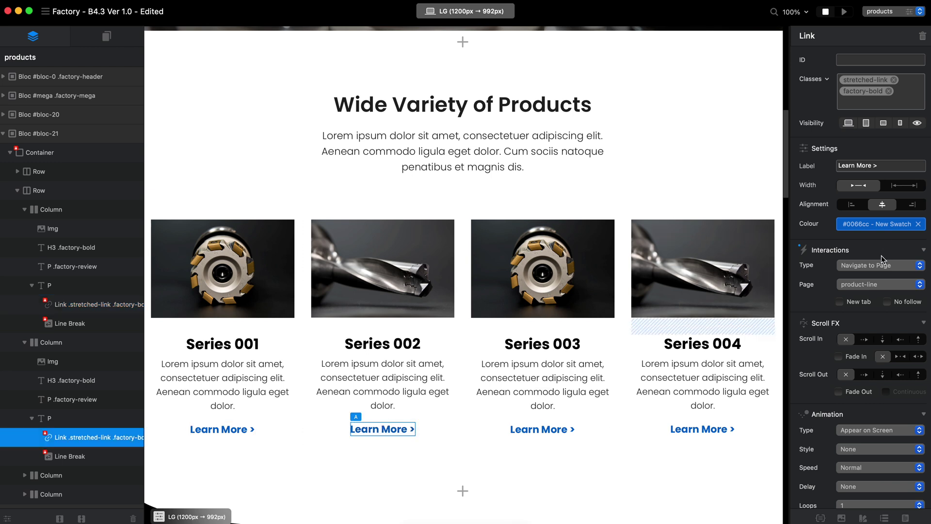
pyautogui.click(857, 286)
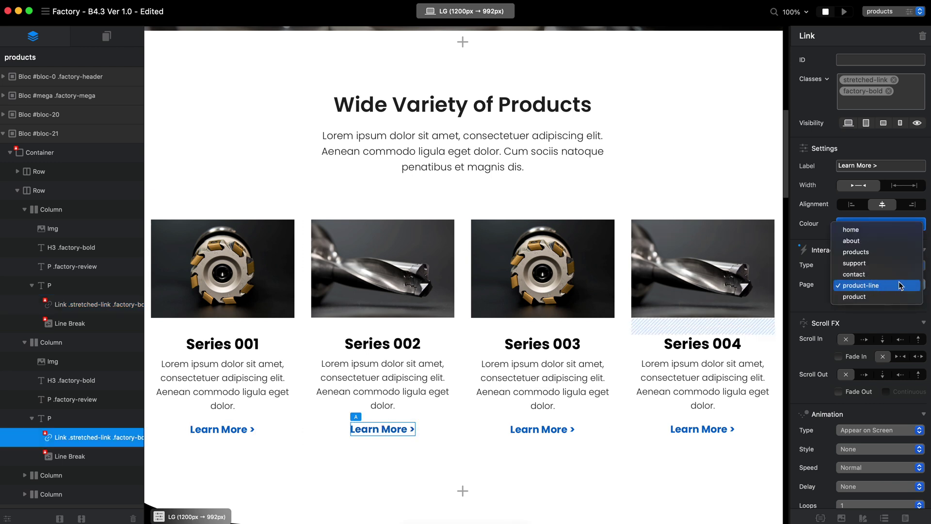
pyautogui.press('Escape')
# Inspect the page-link settings of the image and the Learn More button in the large Series 001 section
pyautogui.scroll(-7, 642, 181)
pyautogui.scroll(-8, 644, 187)
pyautogui.click(304, 155)
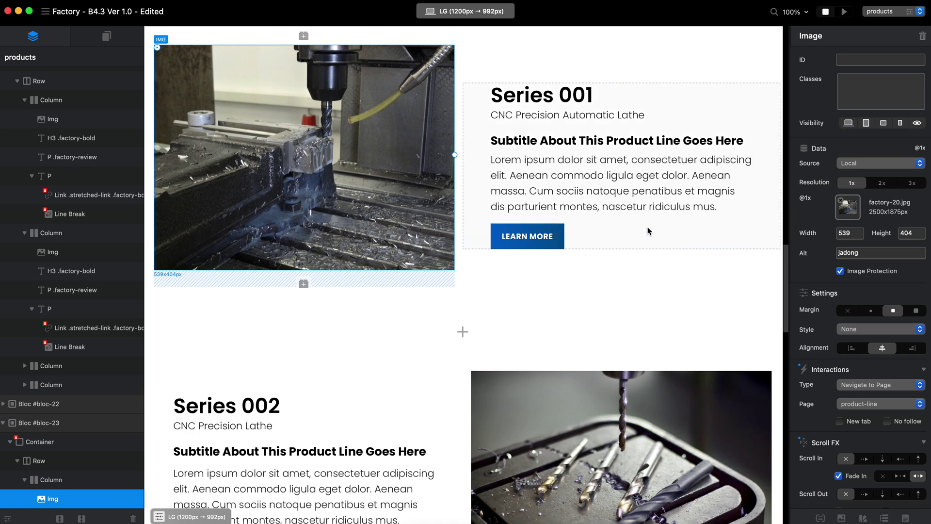
pyautogui.click(557, 232)
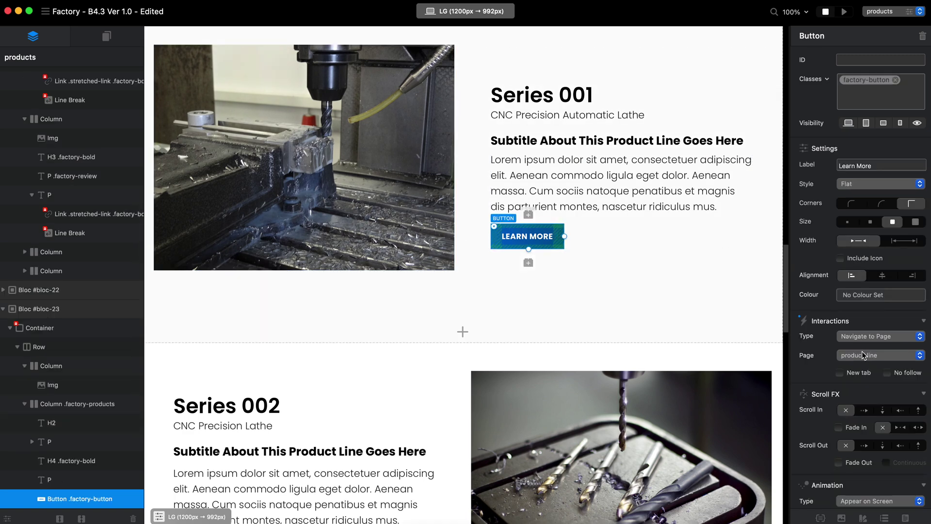
pyautogui.click(400, 187)
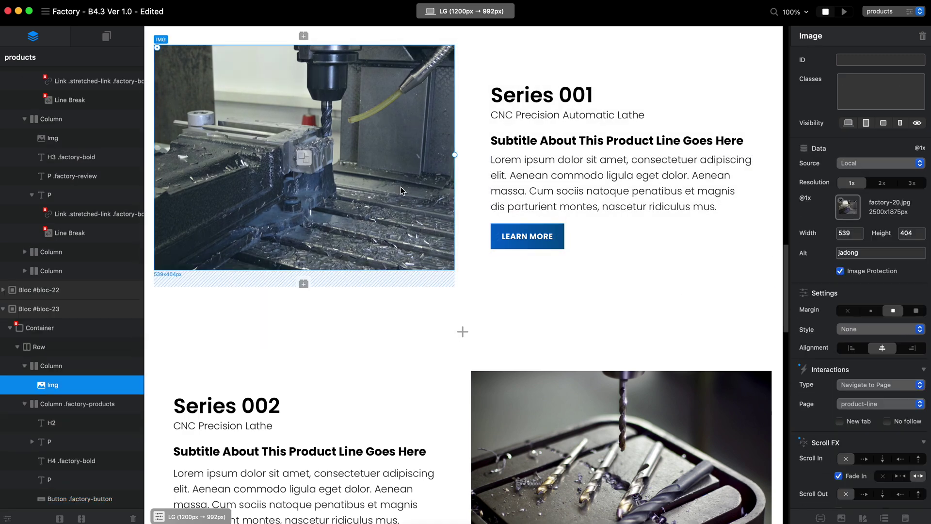
pyautogui.click(527, 237)
pyautogui.click(398, 217)
pyautogui.click(529, 238)
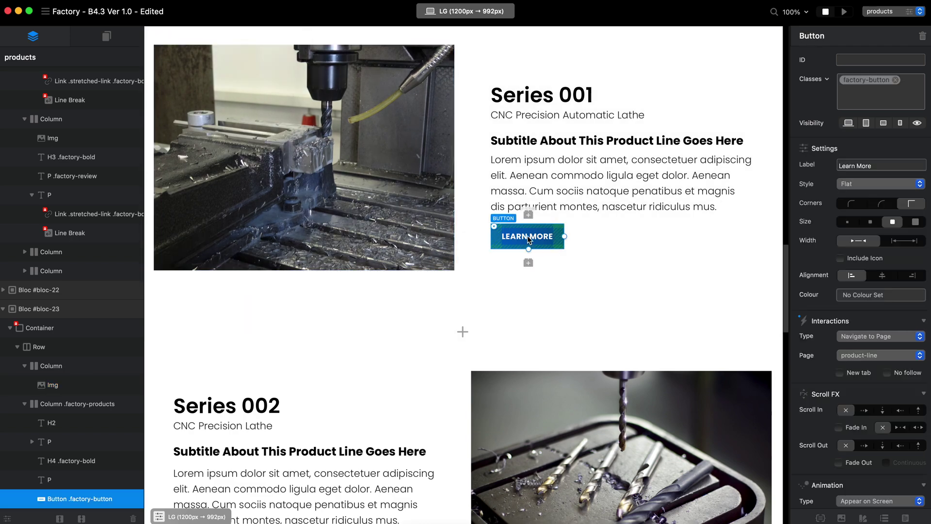
# Review the products page layout, then open the product-line page and examine its Factory Series 001 intro and product model table
pyautogui.scroll(15, 596, 245)
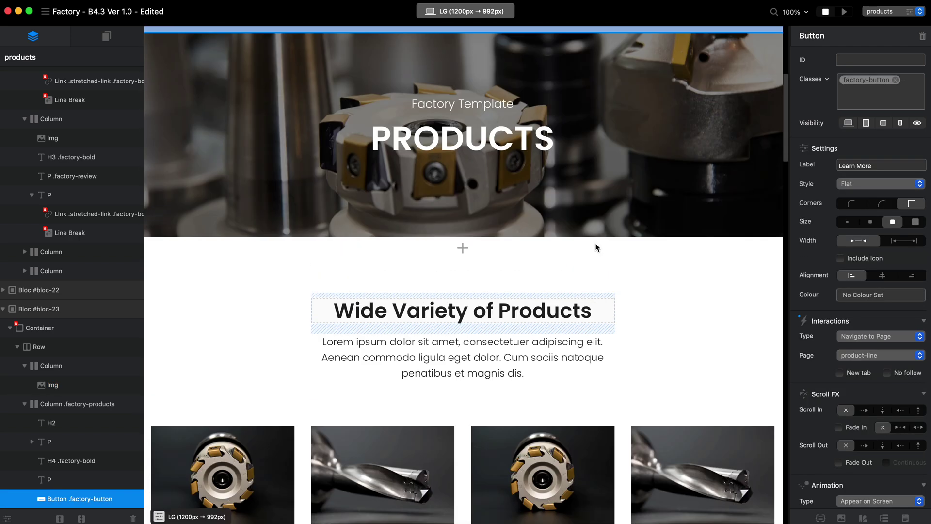
pyautogui.scroll(-5, 596, 245)
pyautogui.scroll(-20, 598, 252)
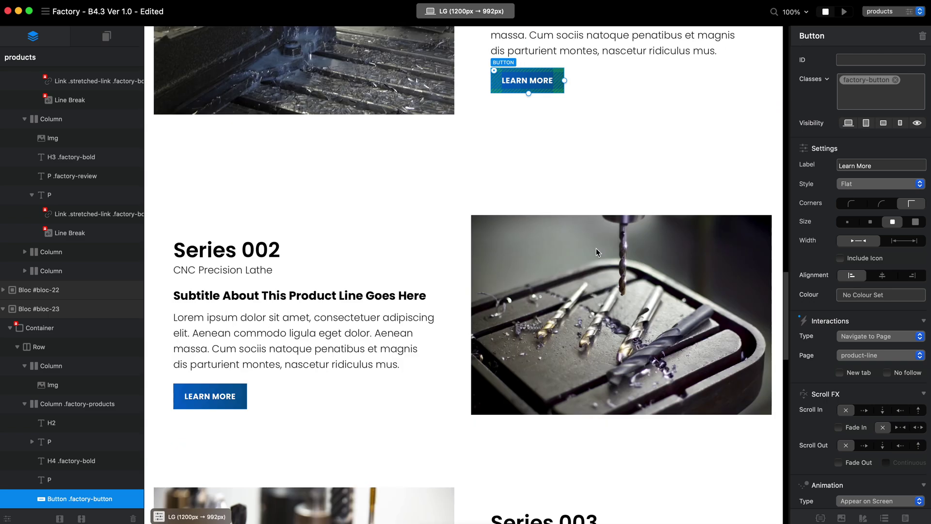
pyautogui.scroll(20, 596, 249)
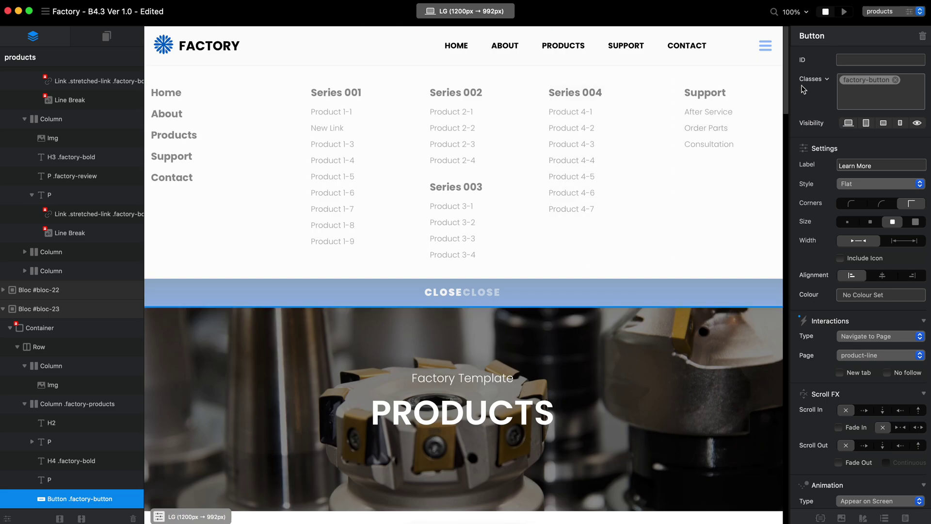
pyautogui.click(880, 11)
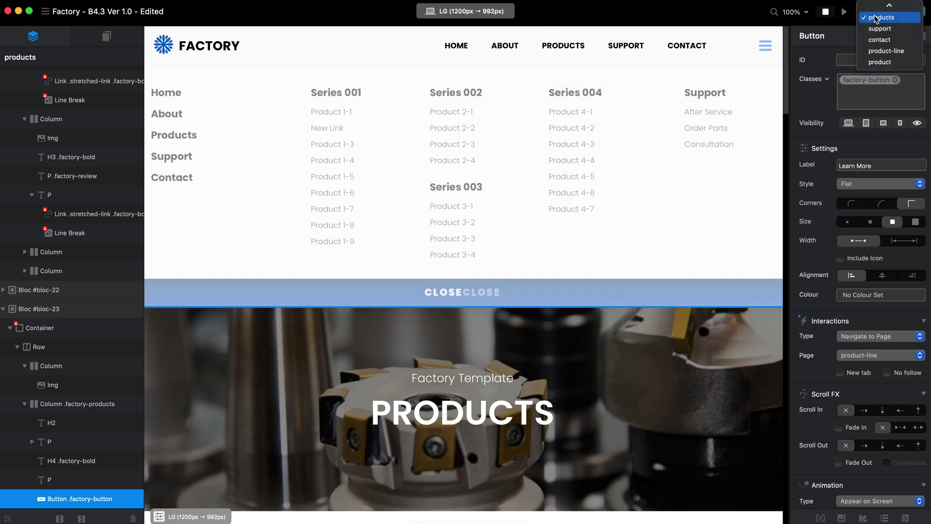
pyautogui.click(895, 51)
pyautogui.scroll(-15, 634, 209)
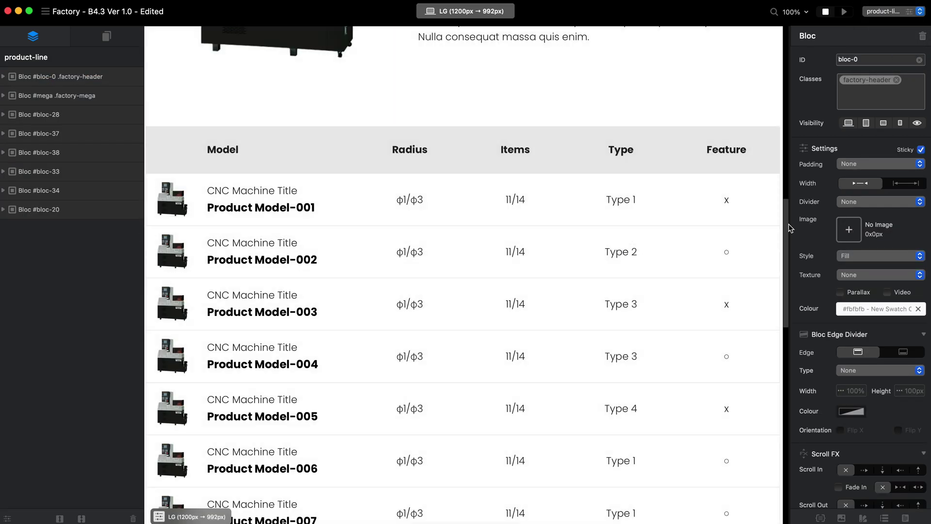
pyautogui.scroll(-3, 685, 166)
pyautogui.scroll(10, 685, 167)
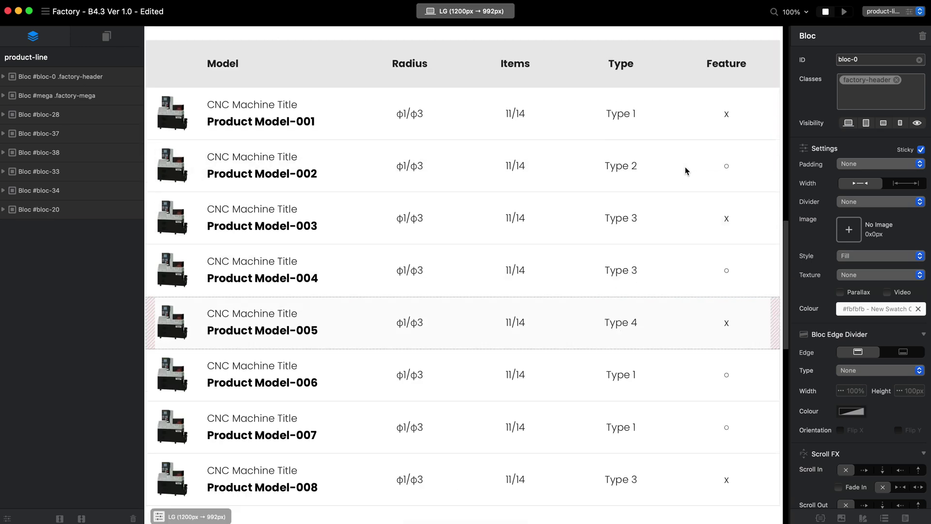
pyautogui.scroll(-15, 686, 169)
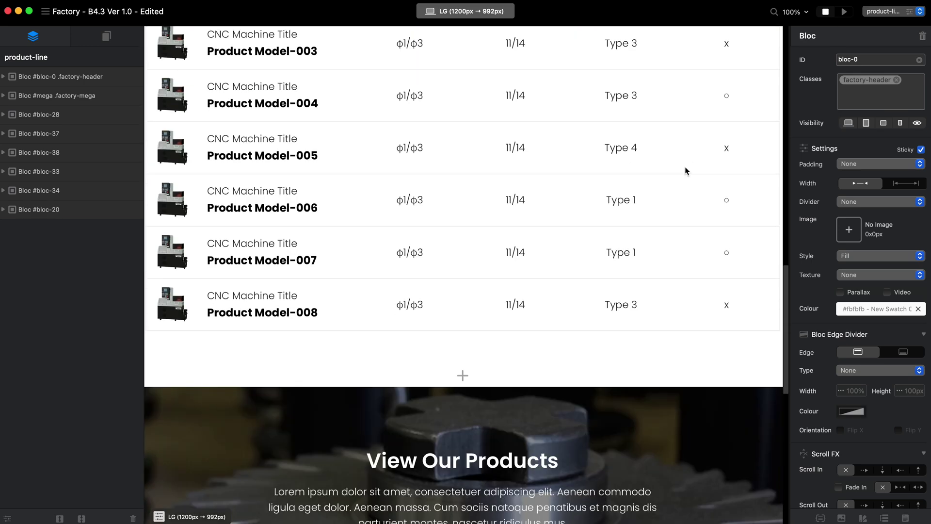
pyautogui.scroll(15, 685, 167)
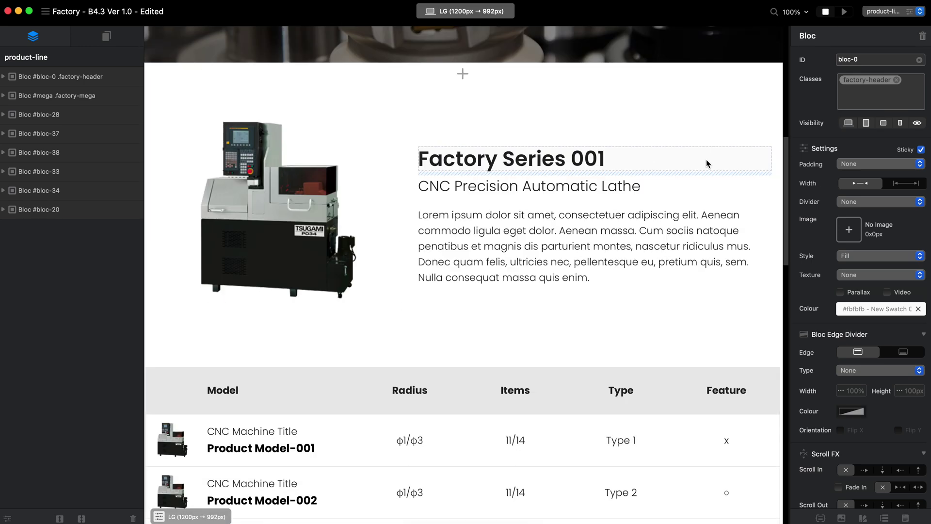
# Open the product page and view its Technical Specifications table
pyautogui.click(884, 13)
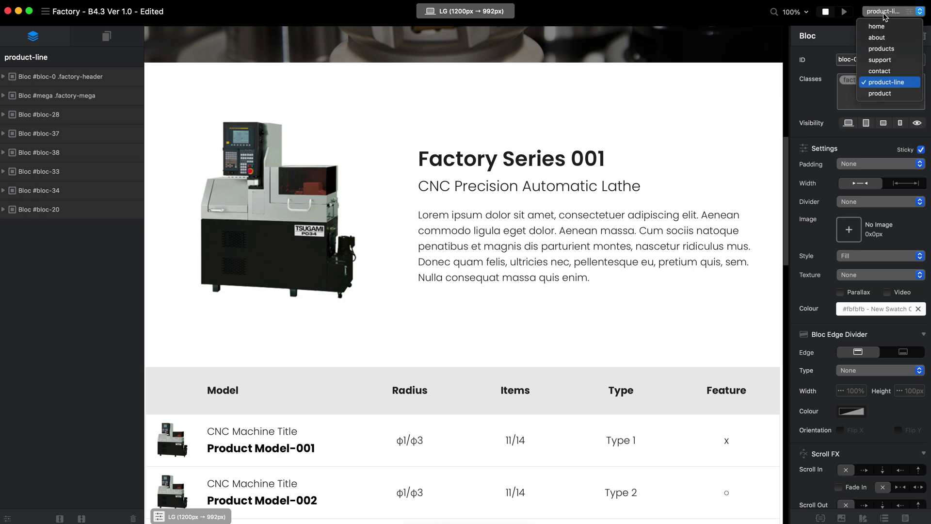
pyautogui.click(879, 94)
pyautogui.scroll(-10, 660, 262)
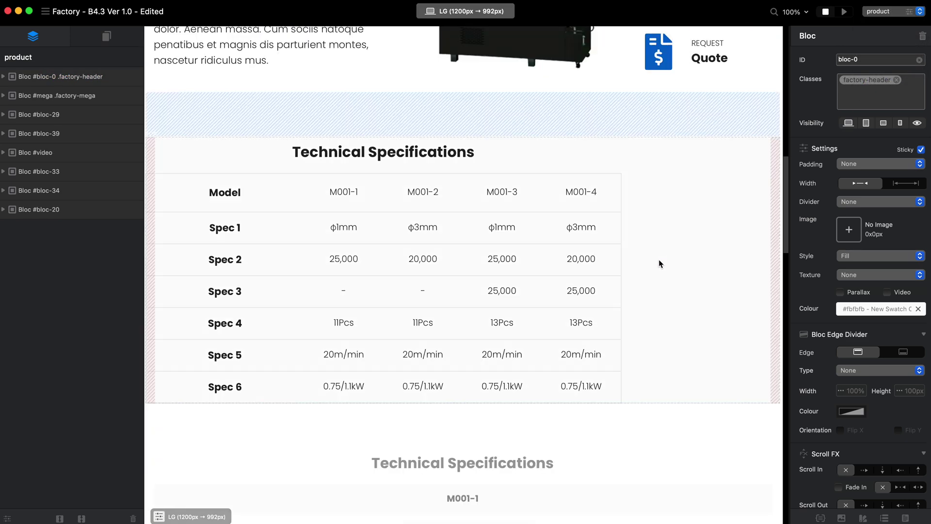
pyautogui.scroll(6, 423, 264)
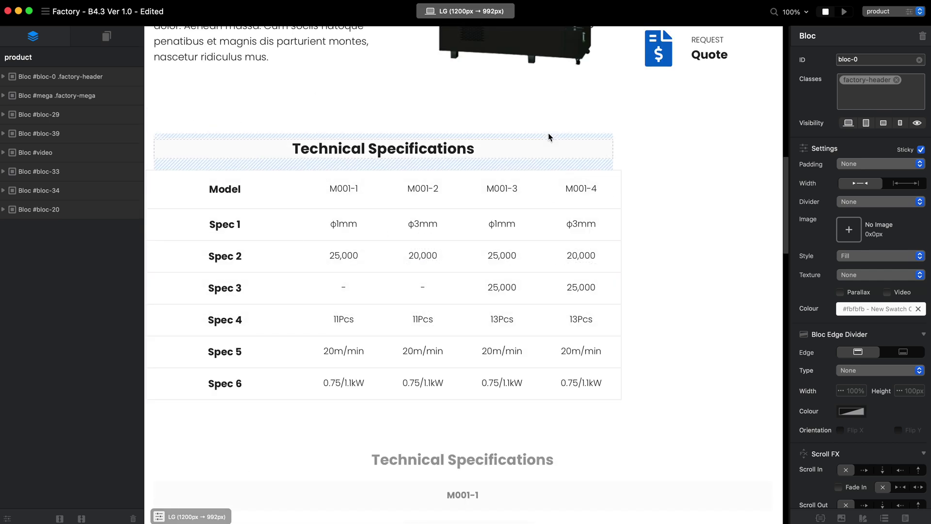
# Preview the product page at the MD and SM breakpoints and examine how the Technical Specifications table is laid out
pyautogui.click(474, 11)
pyautogui.click(465, 49)
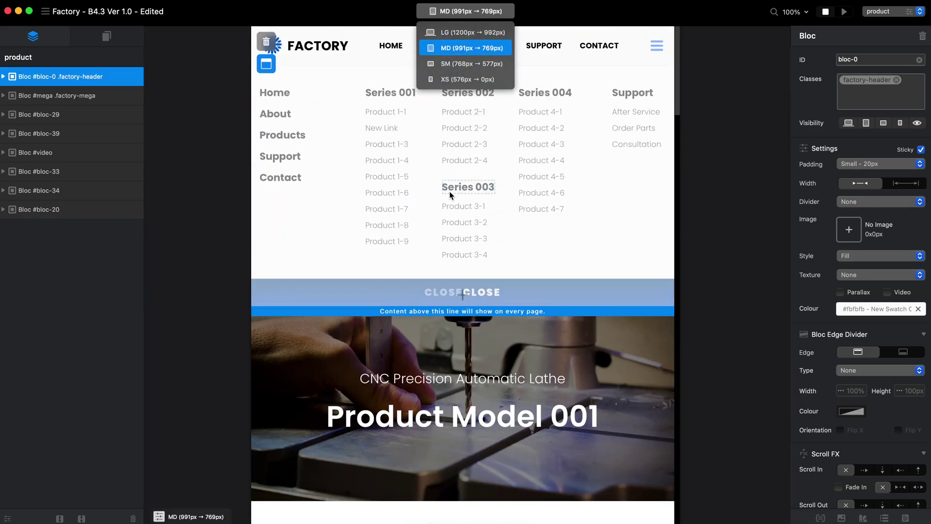
pyautogui.click(466, 11)
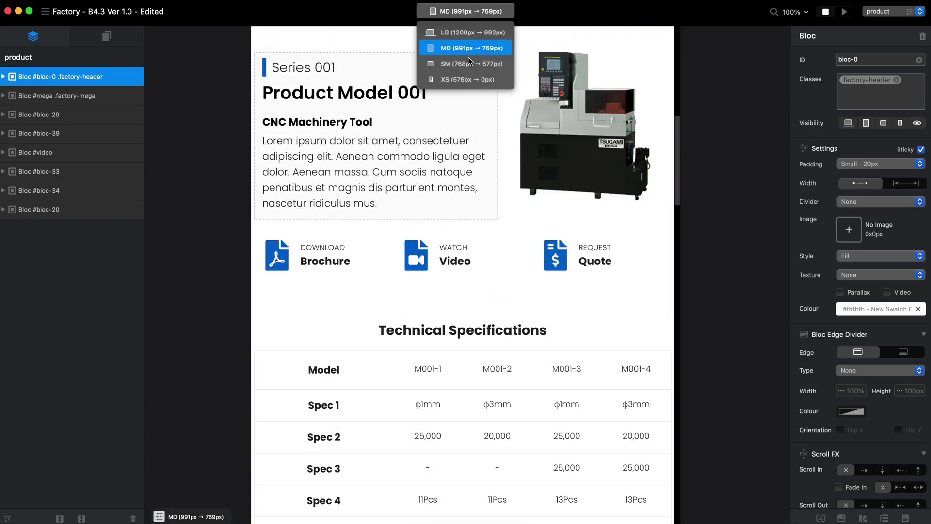
pyautogui.click(472, 63)
pyautogui.scroll(-15, 480, 272)
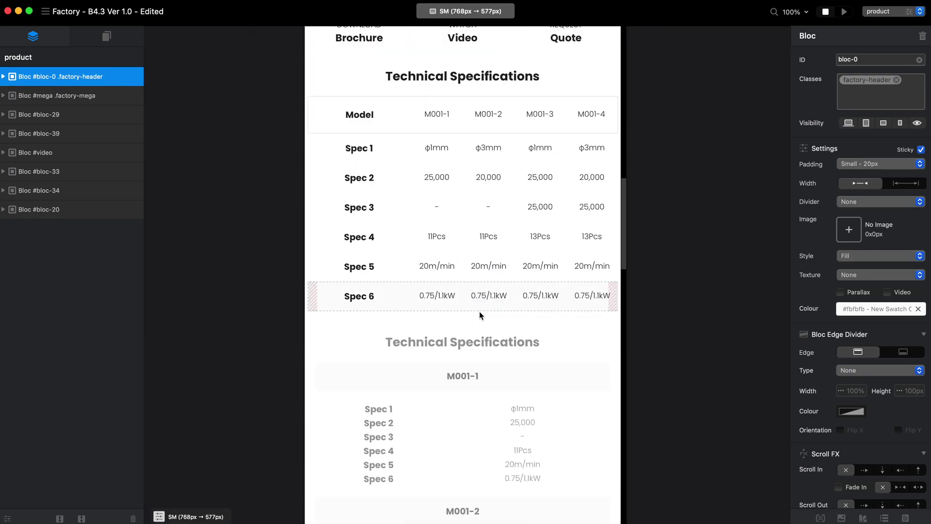
pyautogui.scroll(6, 458, 164)
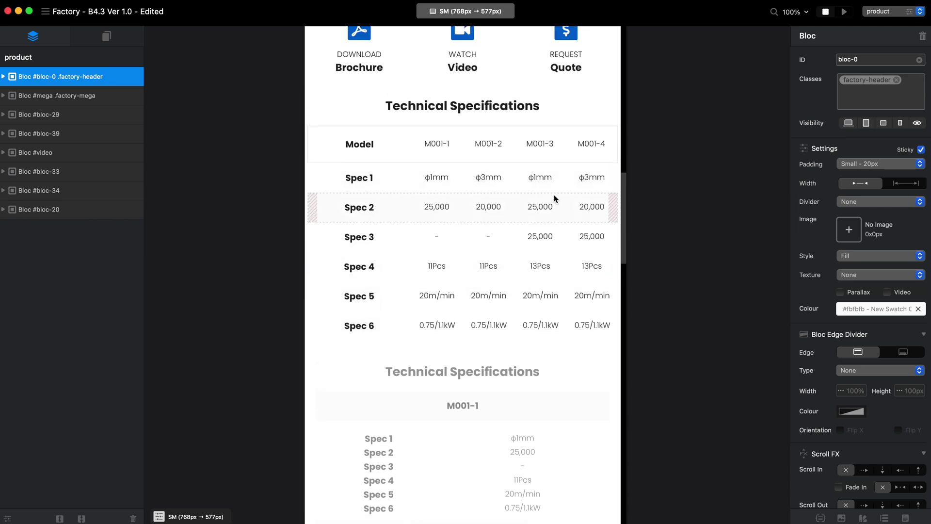
# Preview the product page at the LG and XS breakpoints and examine the Technical Specifications rows at XS
pyautogui.click(447, 6)
pyautogui.click(453, 32)
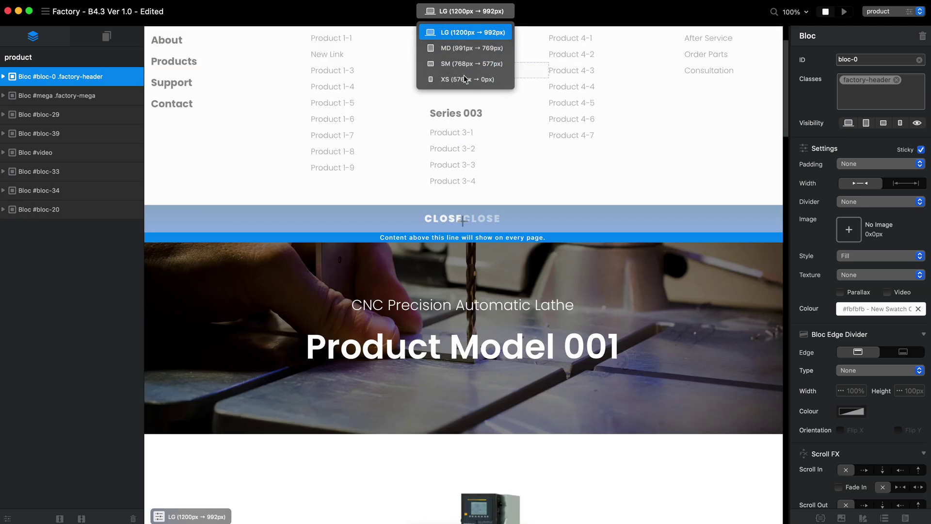
pyautogui.click(462, 80)
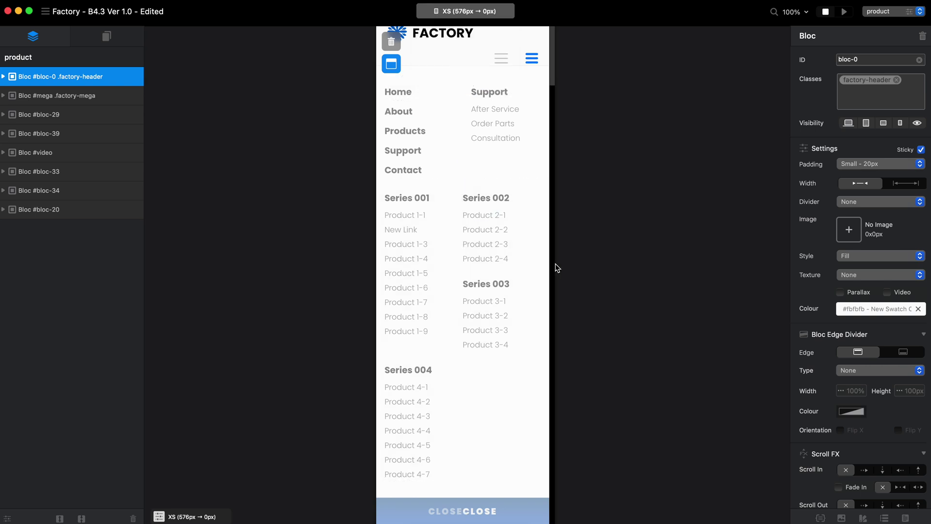
pyautogui.scroll(-3, 551, 272)
pyautogui.scroll(-12, 553, 417)
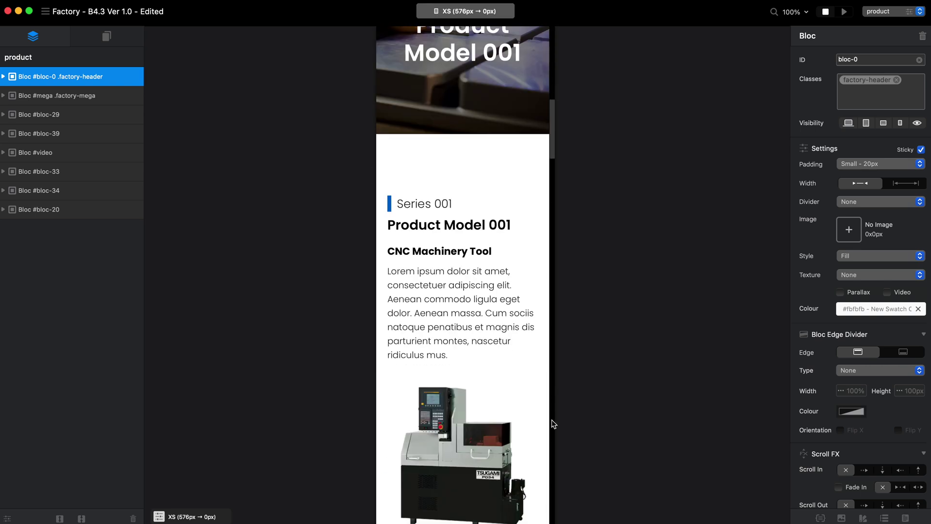
pyautogui.scroll(-6, 553, 424)
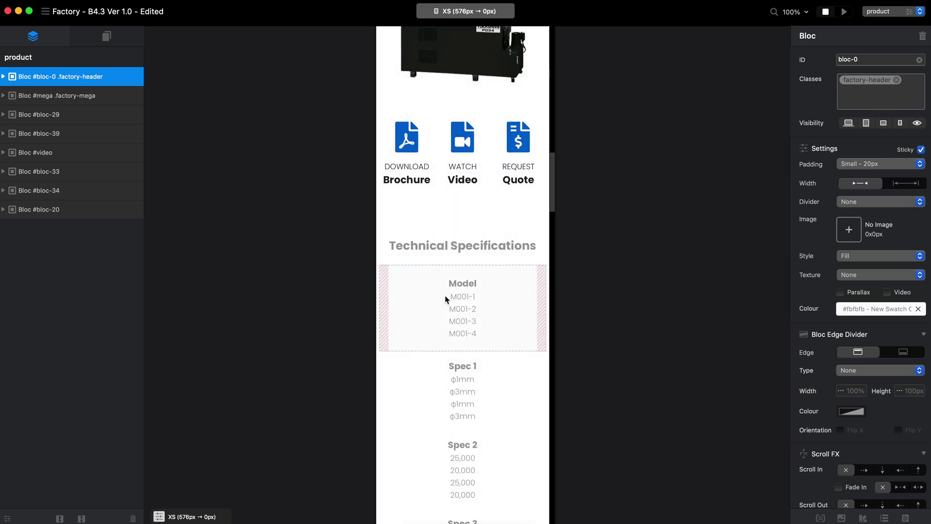
pyautogui.scroll(-1, 551, 330)
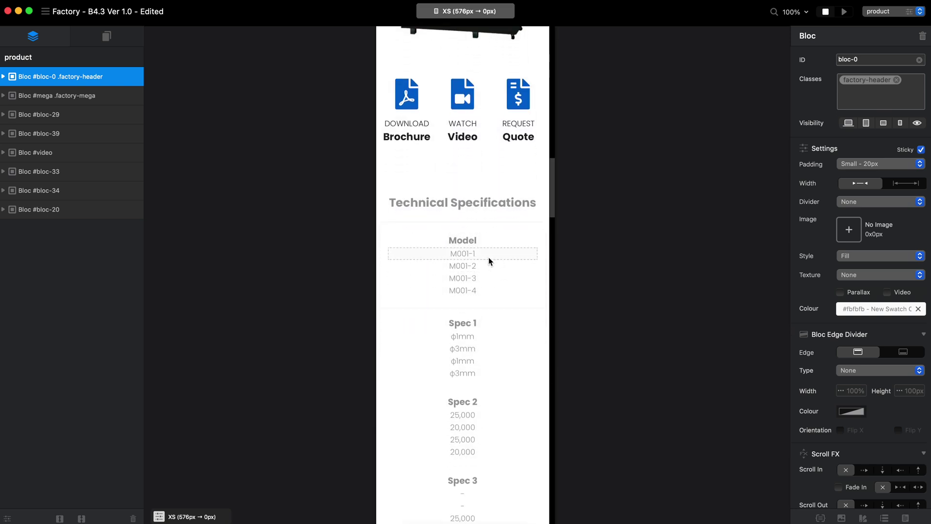
pyautogui.scroll(-8, 553, 307)
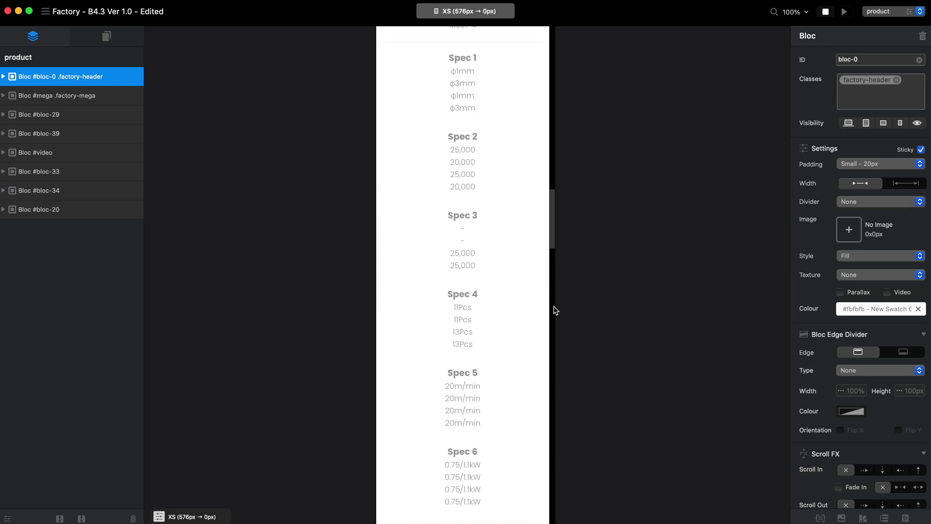
# Examine the Technical Specifications accordion for models M001-1 and M001-2 on the product page at the XS breakpoint
pyautogui.scroll(-7, 556, 310)
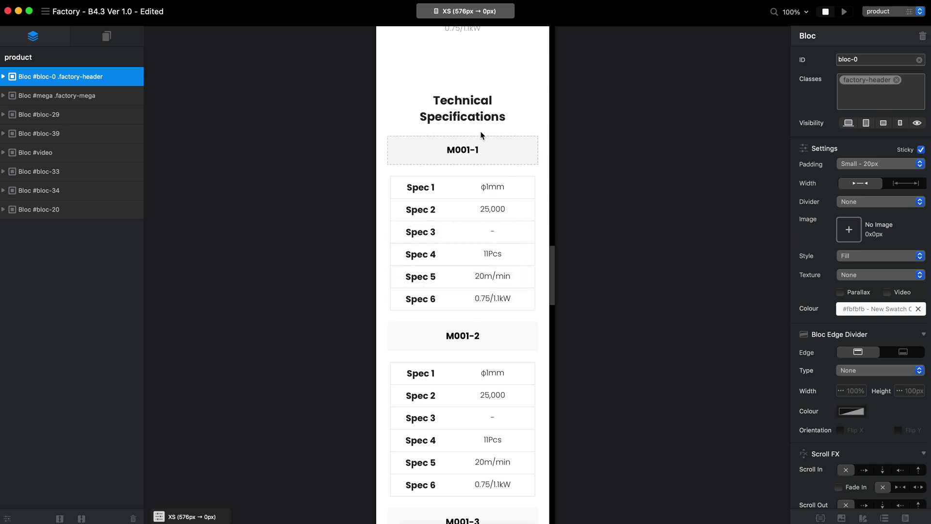
pyautogui.moveTo(555, 275)
pyautogui.mouseDown()
pyautogui.moveTo(561, 329)
pyautogui.moveTo(562, 265)
pyautogui.mouseUp()
pyautogui.click(452, 221)
pyautogui.doubleClick(421, 253)
pyautogui.doubleClick(493, 252)
pyautogui.click(476, 205)
pyautogui.doubleClick(478, 193)
pyautogui.click(548, 156)
pyautogui.click(537, 125)
pyautogui.click(475, 13)
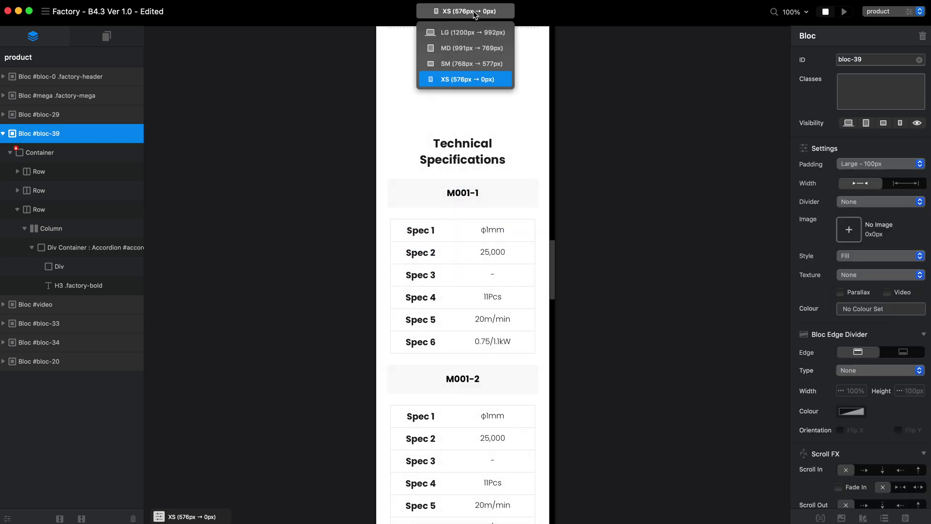
# Preview the product page at XS, test the M001-1 and M001-2 accordion entries under Technical Specifications, and return to editing
pyautogui.click(845, 12)
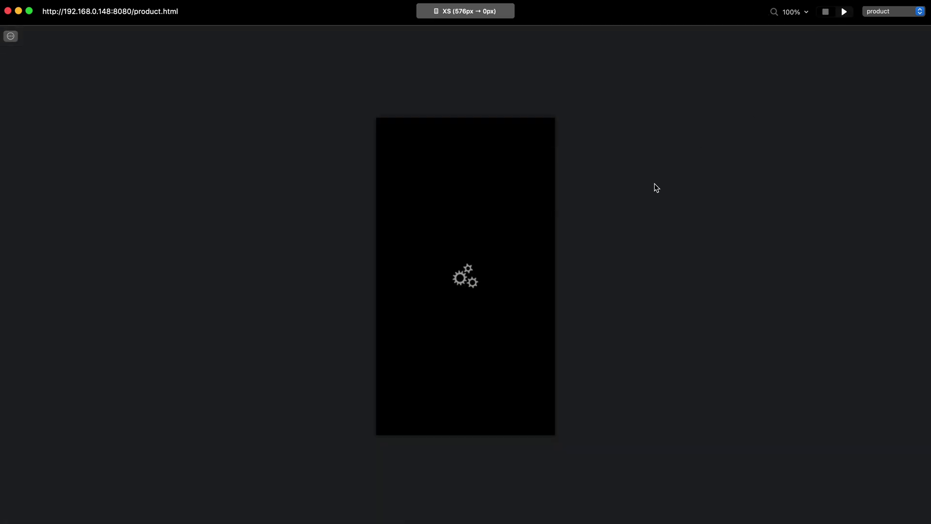
pyautogui.click(463, 13)
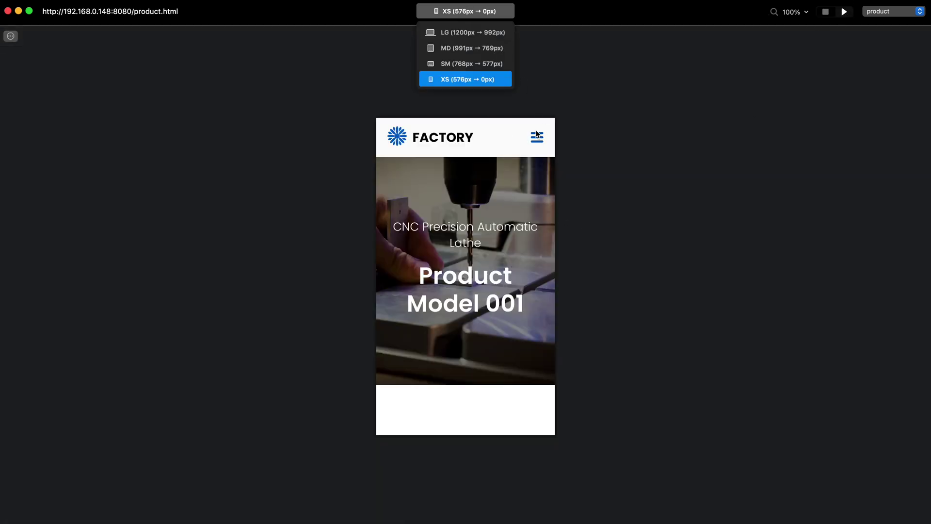
pyautogui.scroll(-15, 500, 262)
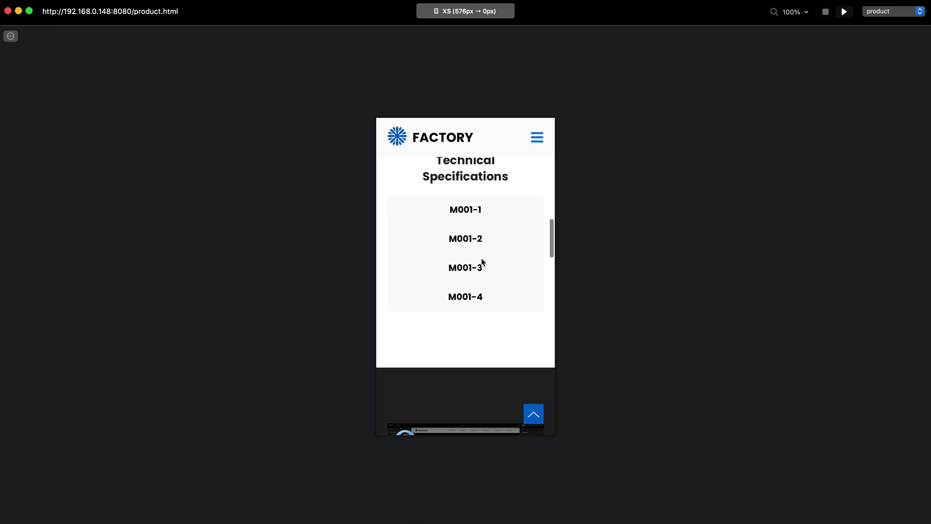
pyautogui.click(471, 267)
pyautogui.click(465, 240)
pyautogui.click(464, 216)
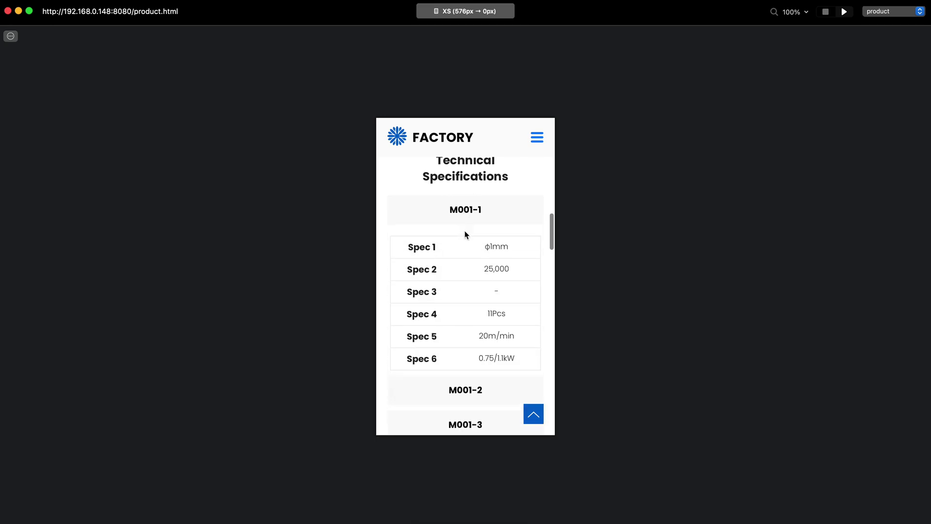
pyautogui.click(465, 396)
pyautogui.click(478, 217)
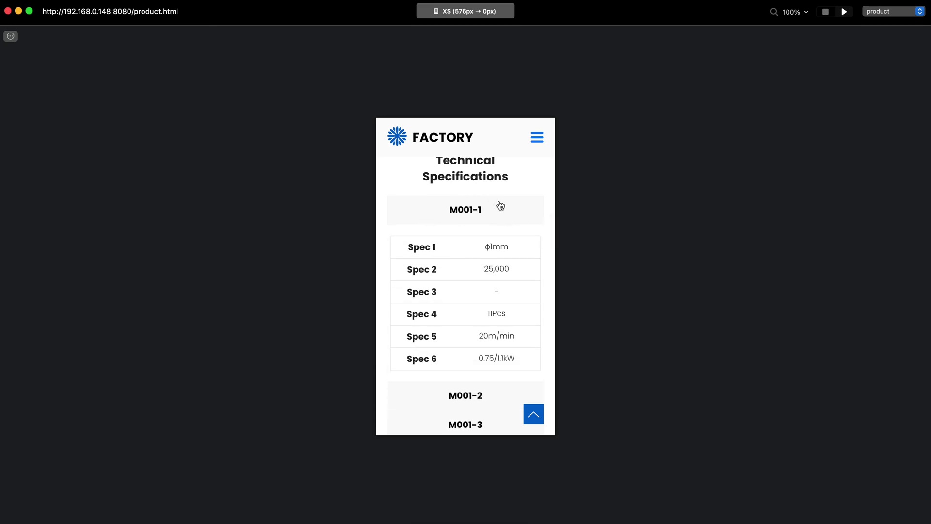
pyautogui.click(826, 14)
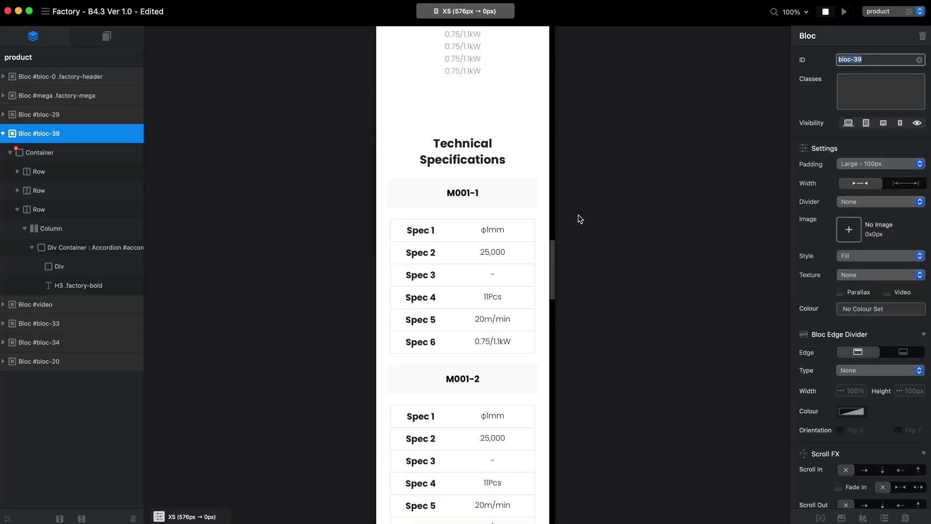
# View the product page at the LG breakpoint and compare the desktop specification table with the accordion version below it
pyautogui.click(497, 11)
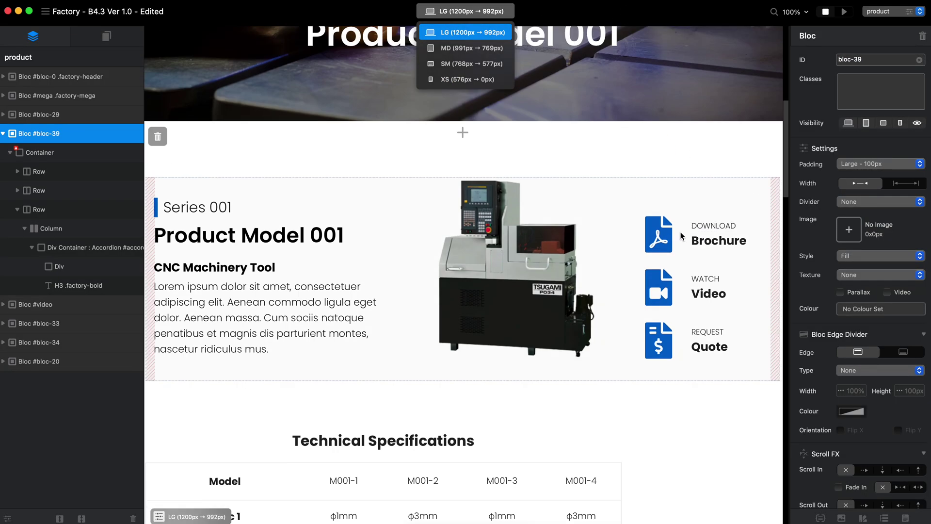
pyautogui.click(468, 31)
pyautogui.scroll(-10, 561, 331)
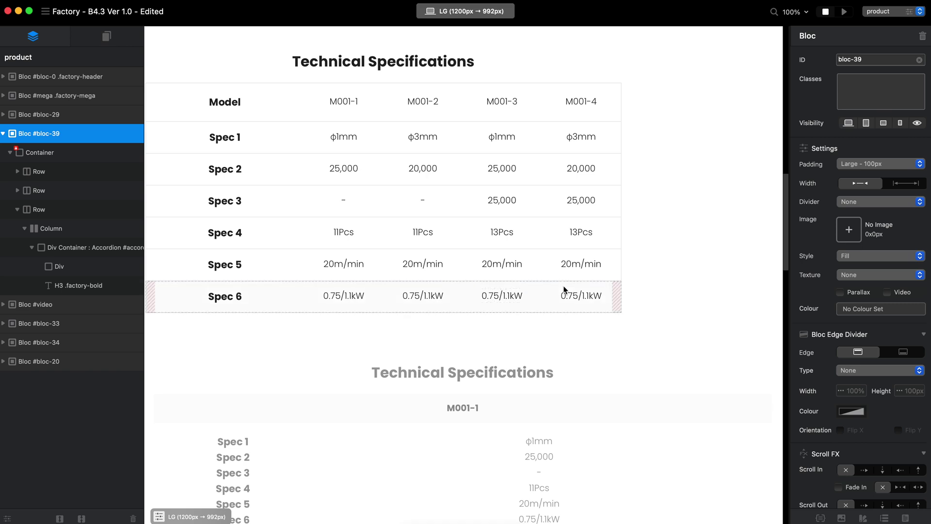
pyautogui.scroll(5, 564, 289)
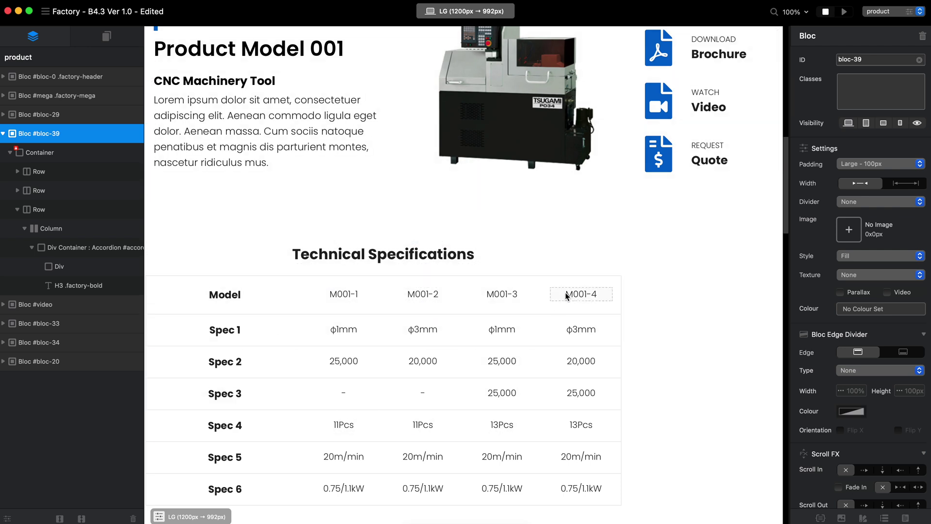
pyautogui.scroll(-3, 623, 255)
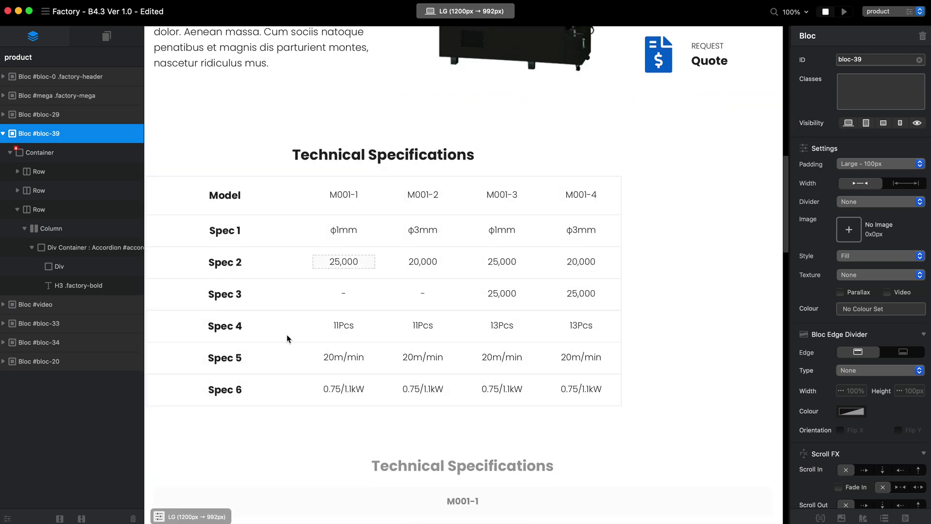
pyautogui.scroll(-2, 617, 237)
pyautogui.scroll(-4, 623, 231)
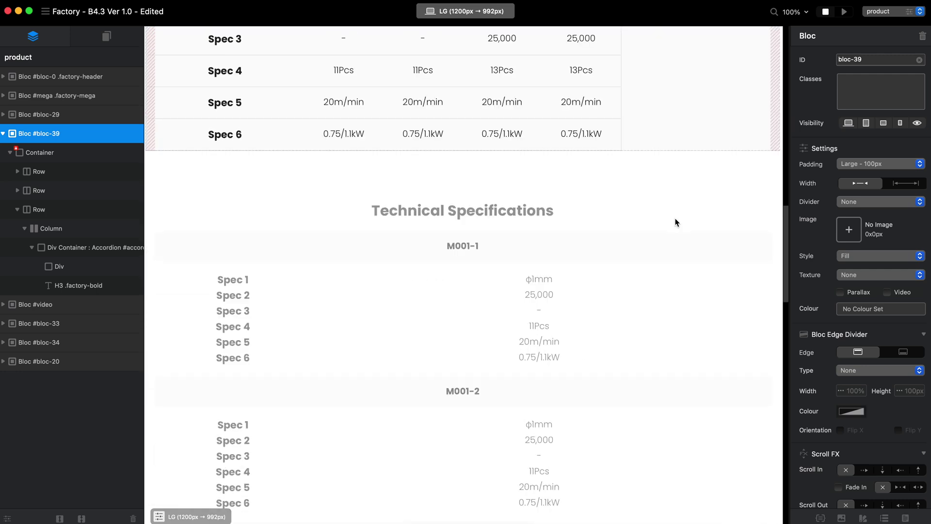
pyautogui.scroll(-5, 642, 228)
pyautogui.scroll(5, 749, 258)
pyautogui.moveTo(783, 254); pyautogui.dragTo(787, 169)
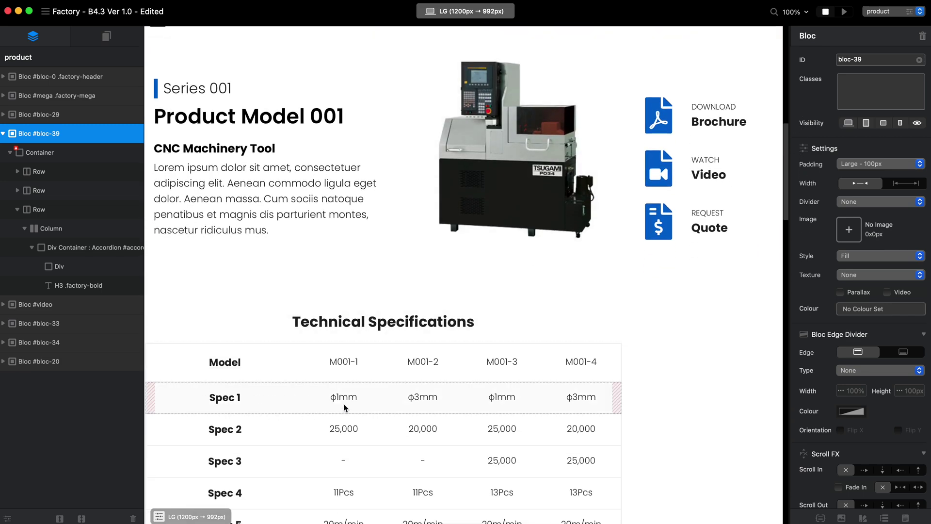
pyautogui.scroll(-10, 316, 412)
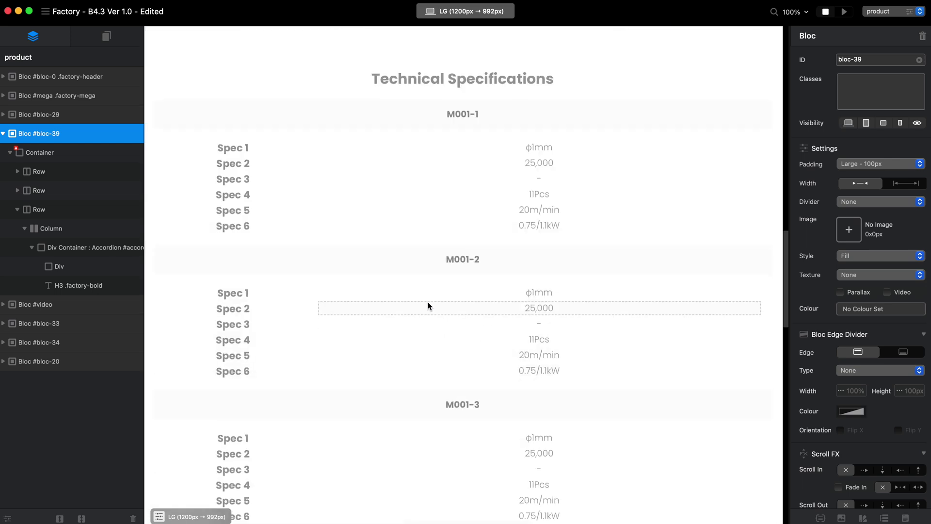
pyautogui.scroll(6, 439, 315)
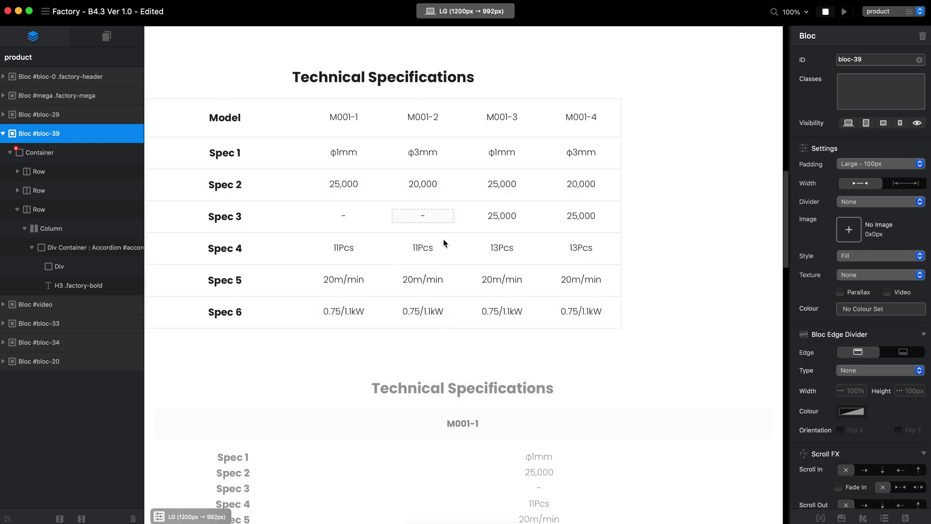
# Review the product page's banner and mega menu, then open the home page for editing
pyautogui.scroll(12, 633, 278)
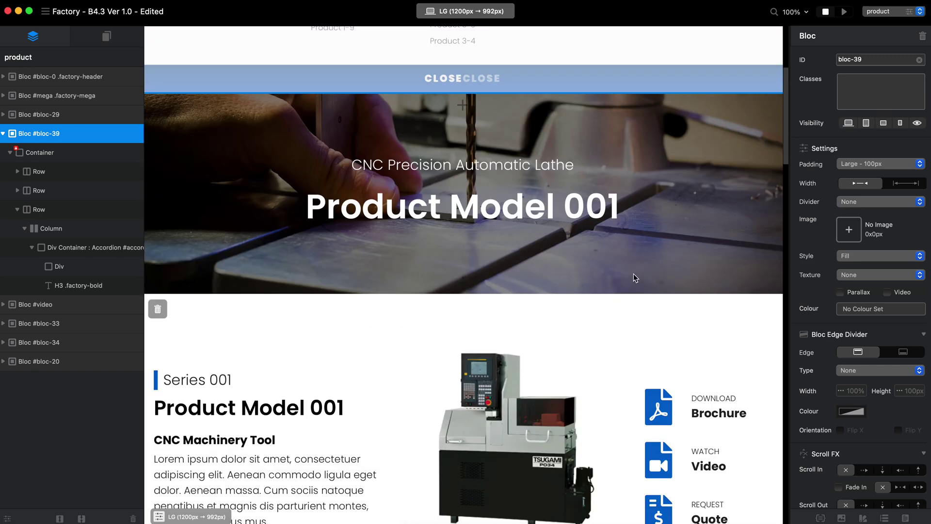
pyautogui.scroll(5, 633, 275)
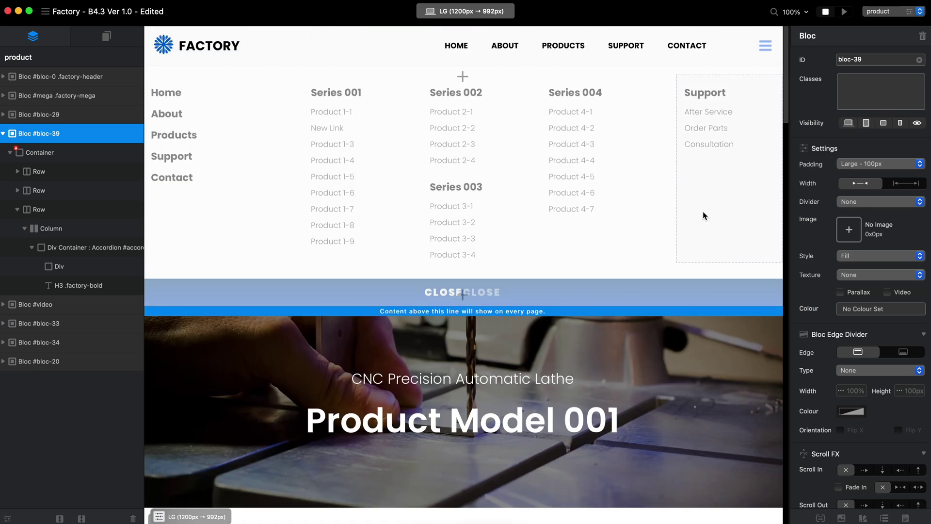
pyautogui.scroll(-4, 656, 289)
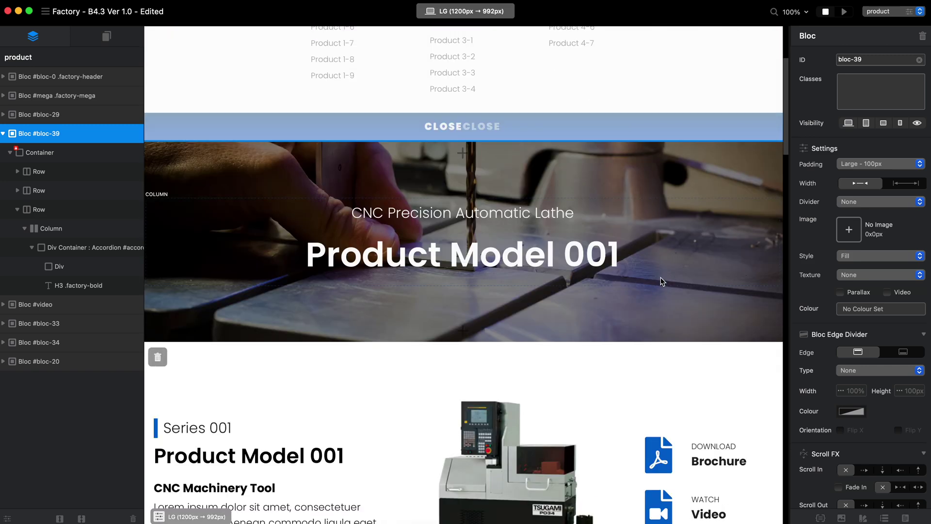
pyautogui.click(883, 15)
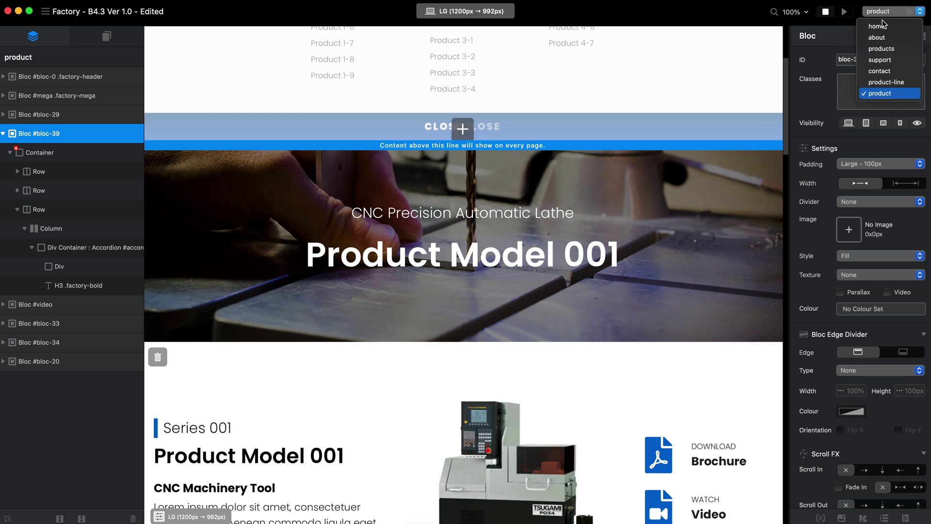
pyautogui.click(885, 40)
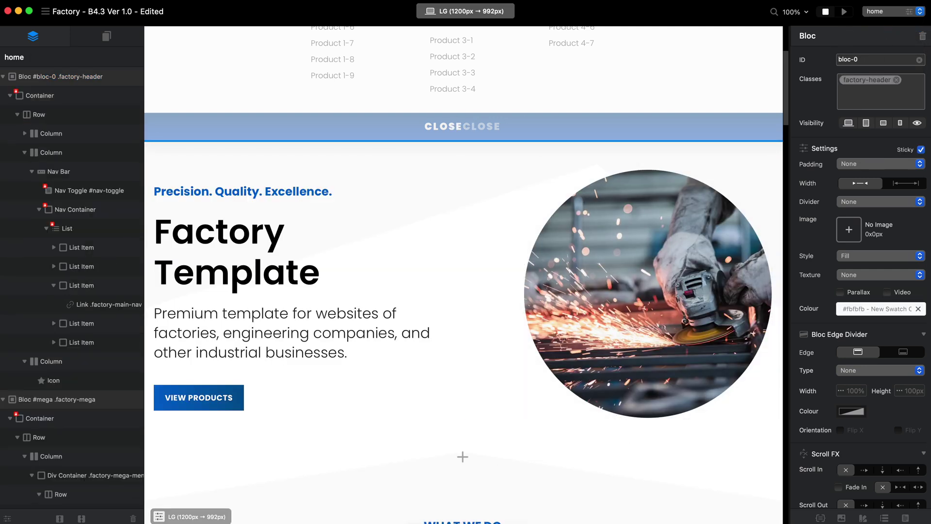
# Switch to the browser window with the blocstemplates.com demo and enlarge it to fill the screen
pyautogui.press('super+Tab')
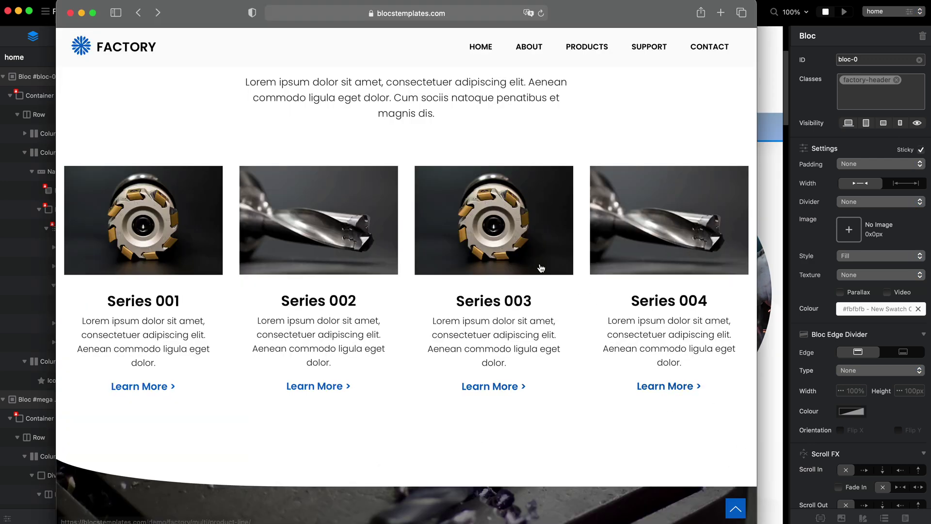
pyautogui.moveTo(203, 18); pyautogui.dragTo(142, 8)
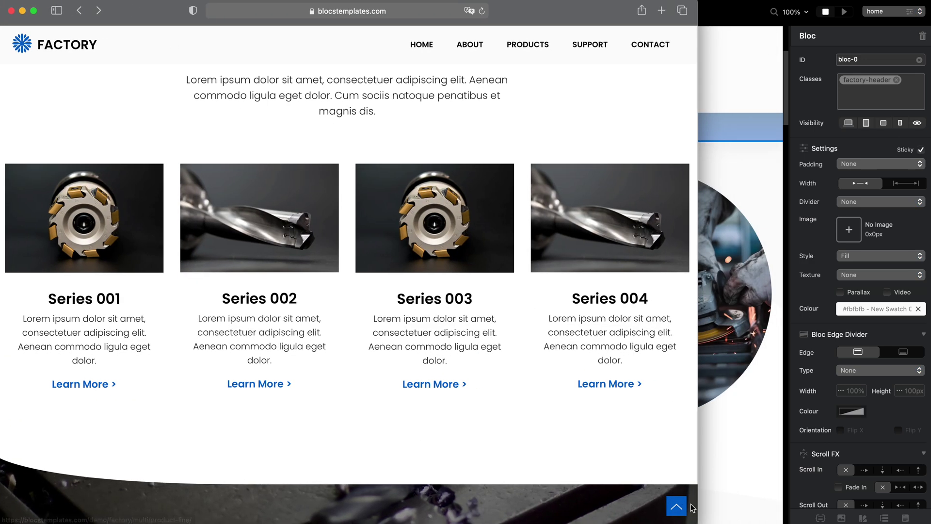
pyautogui.moveTo(697, 522); pyautogui.dragTo(929, 516)
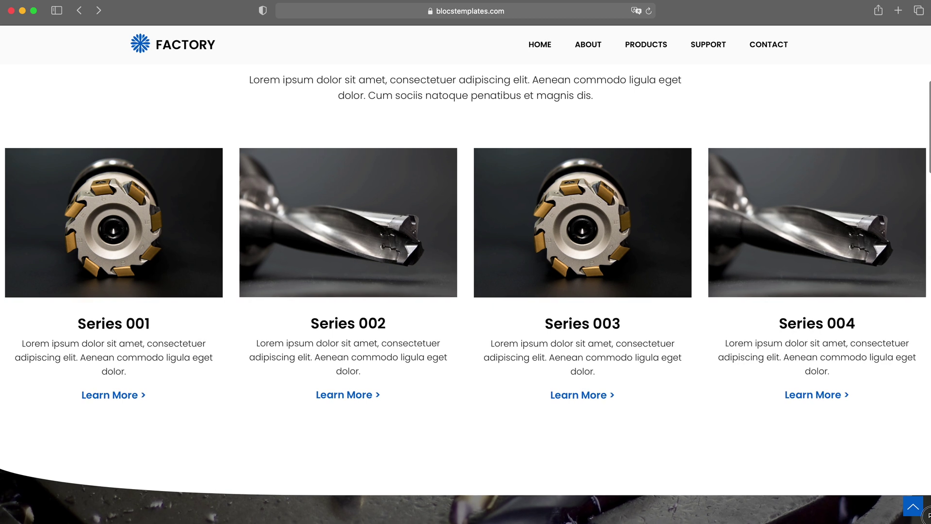
# Open the demo's Home page and view its sections down to the Precise Machinery block
pyautogui.scroll(10, 762, 385)
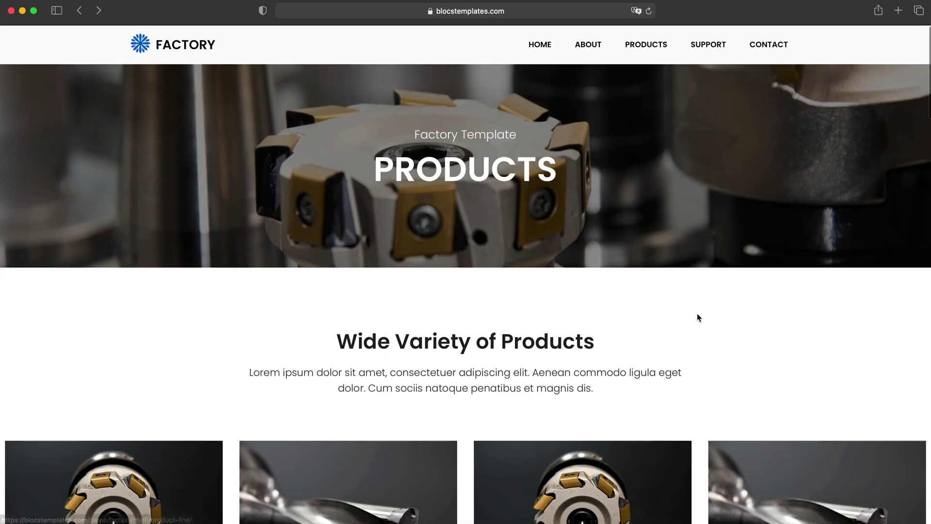
pyautogui.click(539, 45)
pyautogui.scroll(-10, 618, 218)
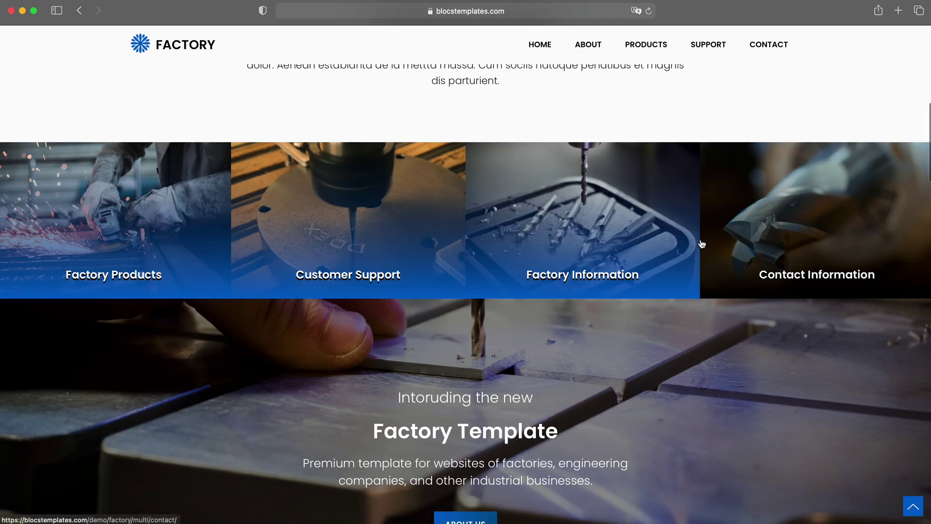
pyautogui.scroll(-5, 422, 253)
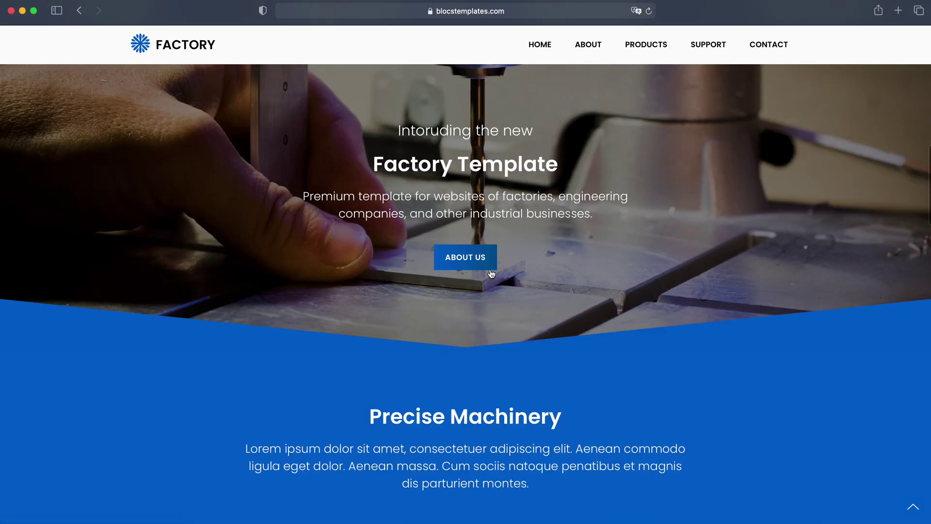
# Follow the About Us link on the demo's home page and view the whole About page
pyautogui.click(454, 263)
pyautogui.scroll(-20, 566, 279)
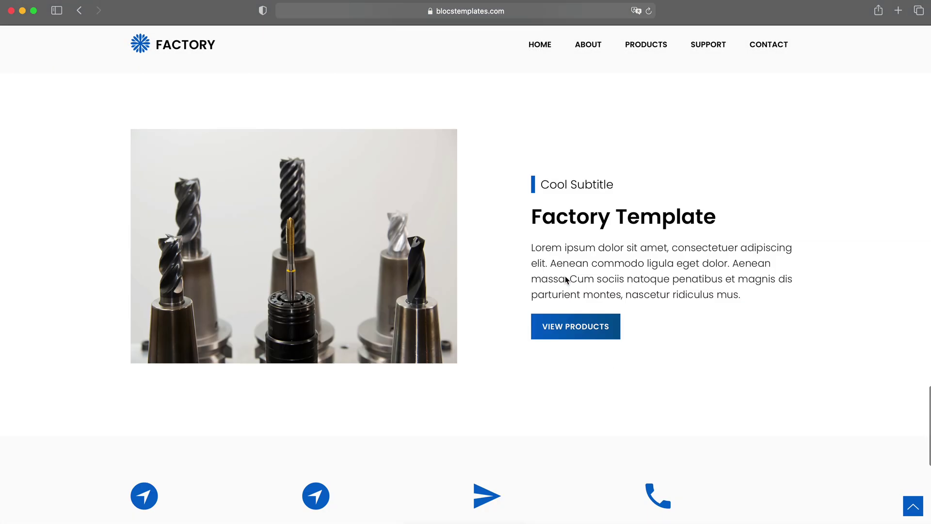
pyautogui.scroll(-8, 566, 277)
pyautogui.scroll(20, 564, 275)
# Test the Products mega menu by opening the Product 4-1 page and the Series 002 product line
pyautogui.click(635, 54)
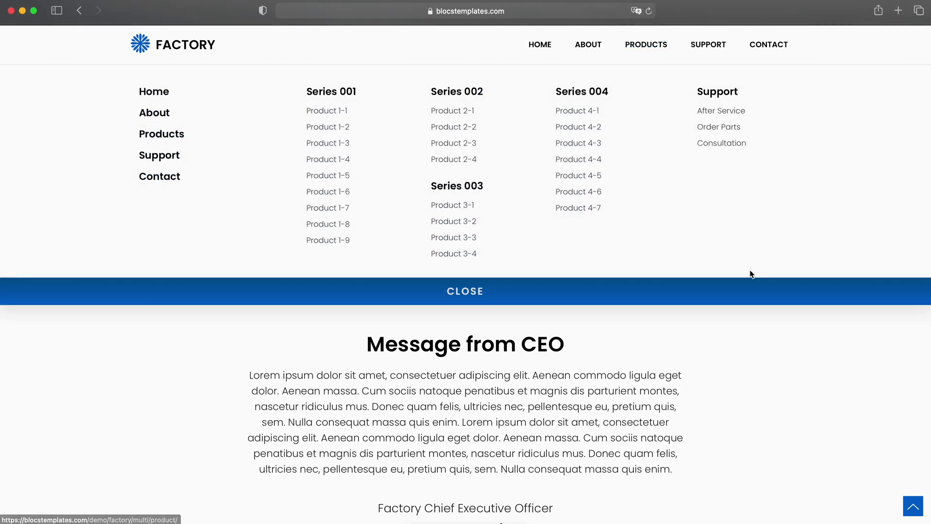
pyautogui.click(566, 113)
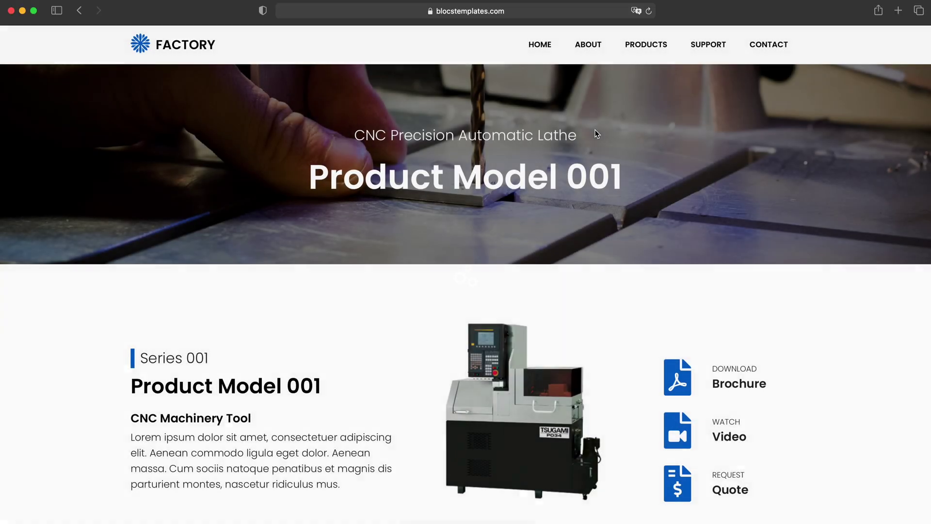
pyautogui.click(650, 49)
pyautogui.click(472, 92)
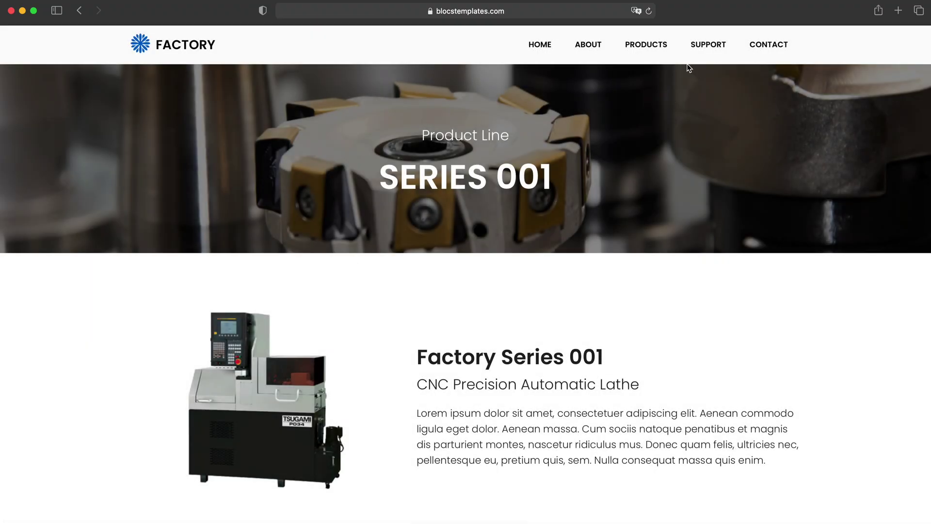
# Visit the demo's Support page, return to the home page through the logo, and show the Products mega menu
pyautogui.click(642, 56)
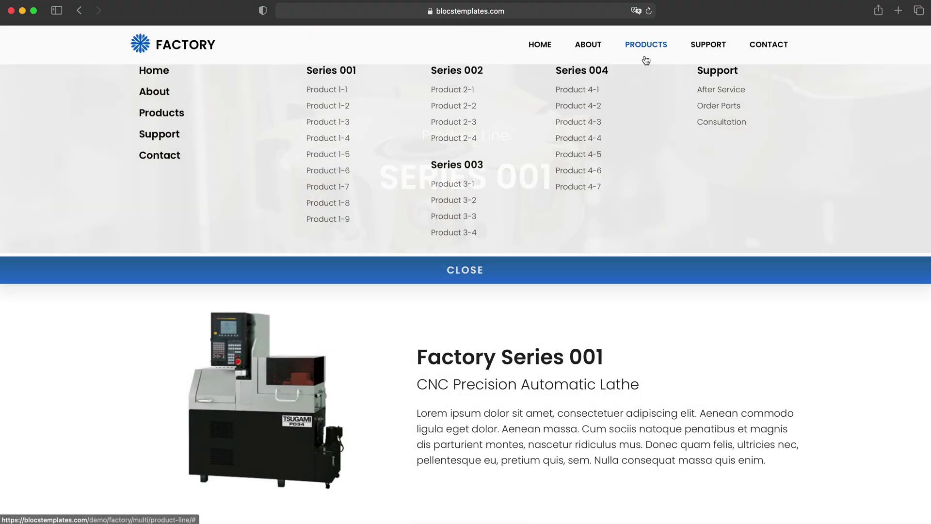
pyautogui.click(708, 205)
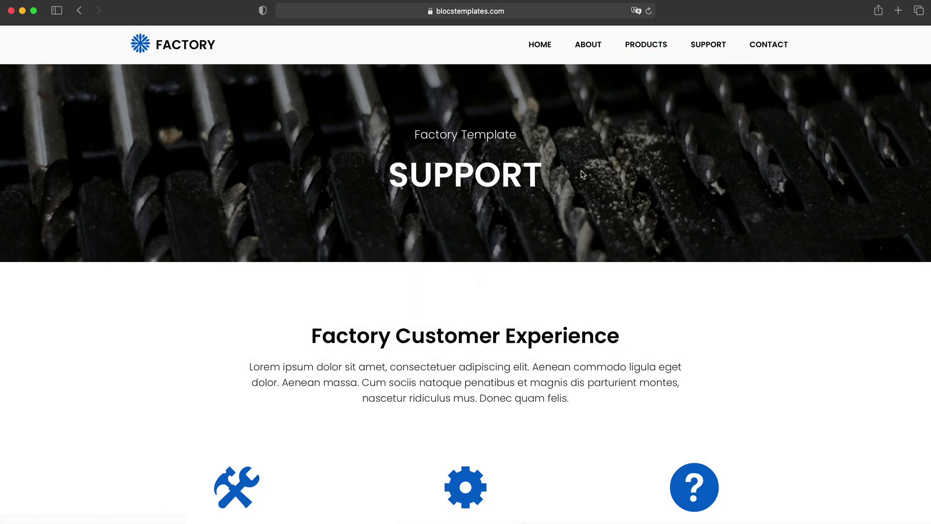
pyautogui.click(194, 51)
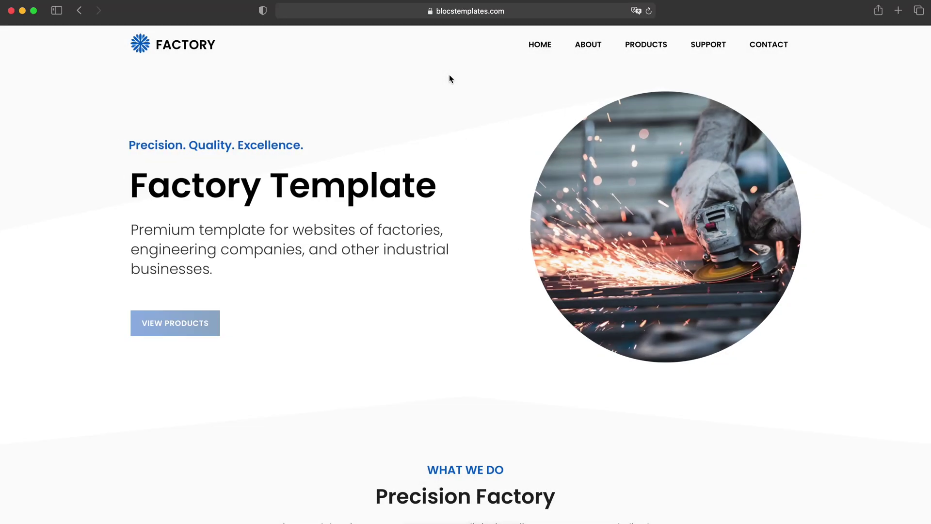
pyautogui.click(637, 49)
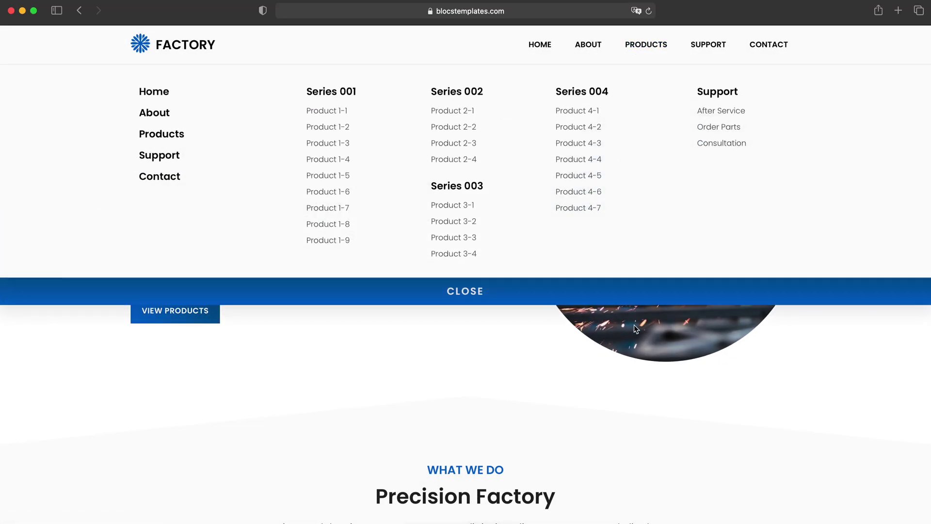